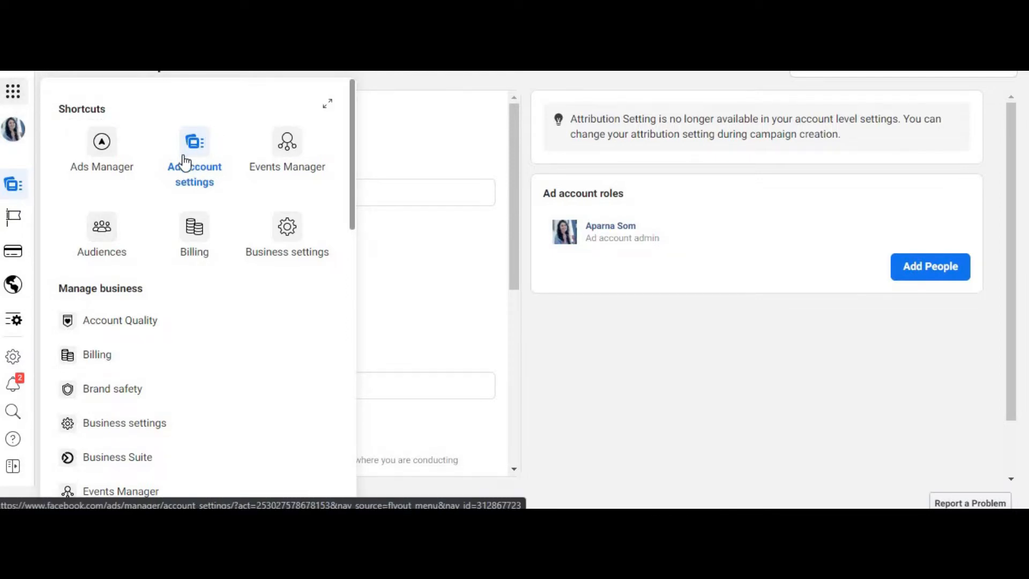
# - Open Audience Insights from the list of business tools and dismiss the tip about selecting locations
pyautogui.scroll(-4, 124, 242)
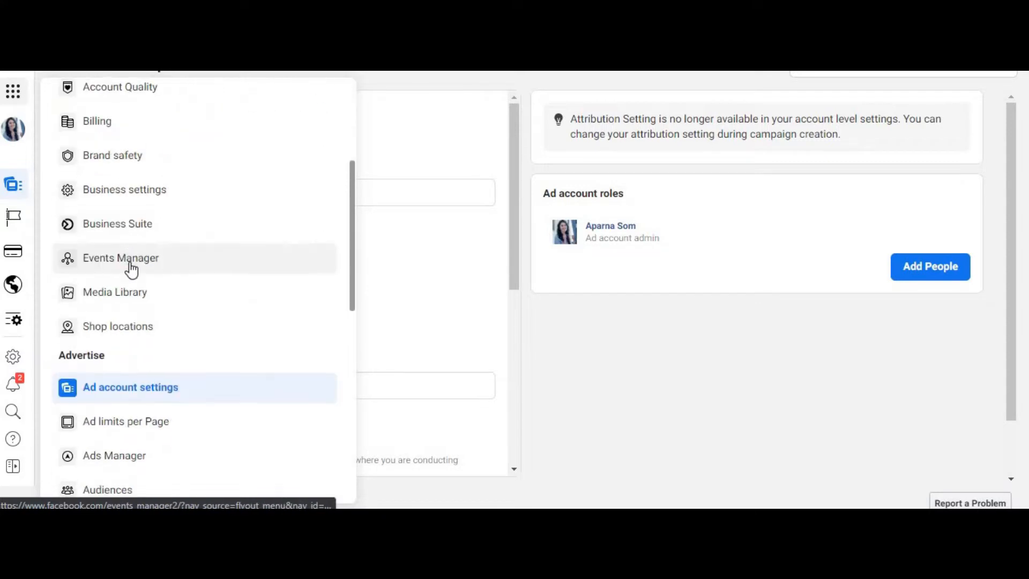
pyautogui.scroll(-3, 125, 322)
pyautogui.scroll(-7, 184, 354)
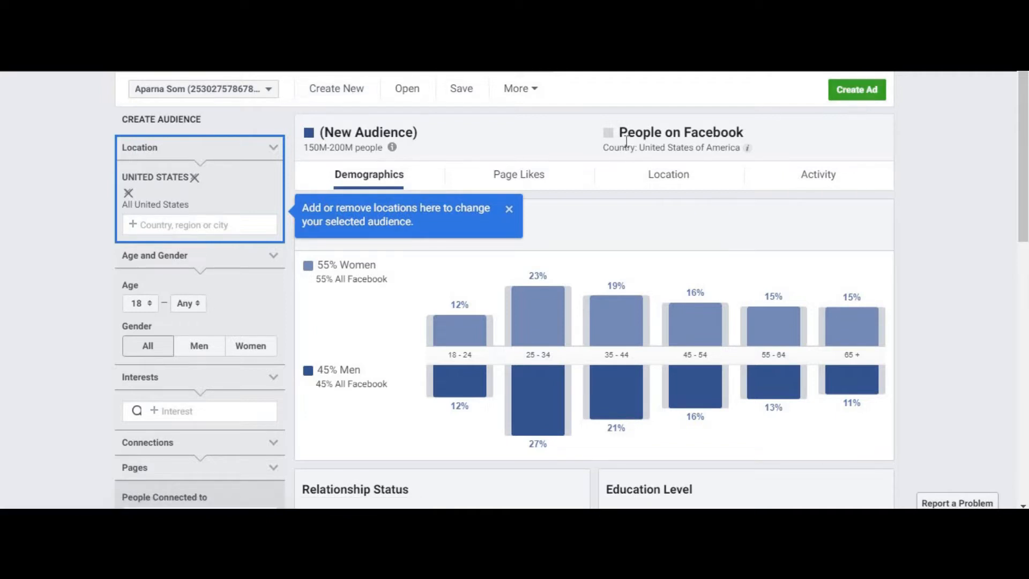
pyautogui.click(510, 209)
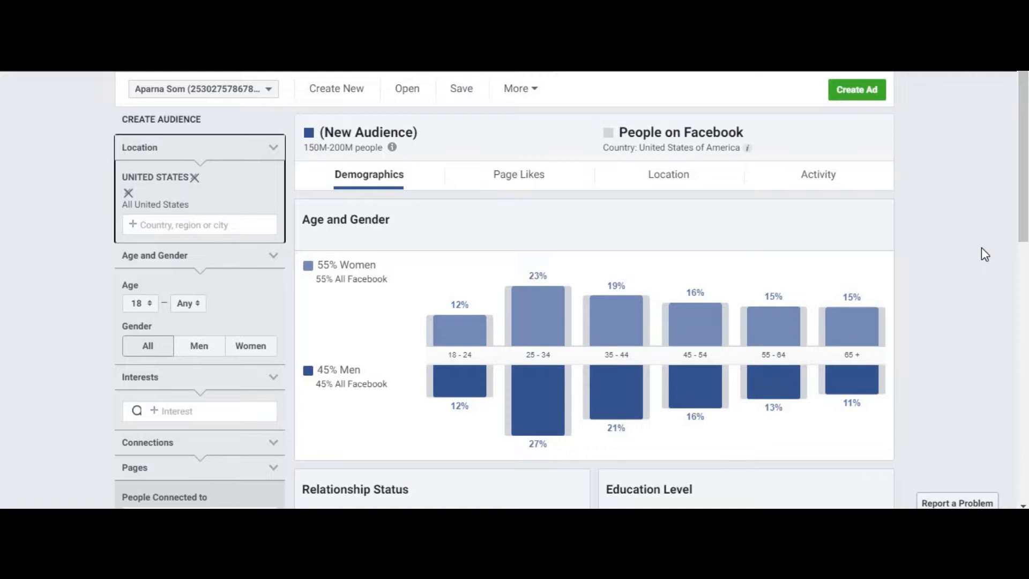
# - Replace the United States audience location with the city of Pune, Maharashtra, India
pyautogui.click(195, 179)
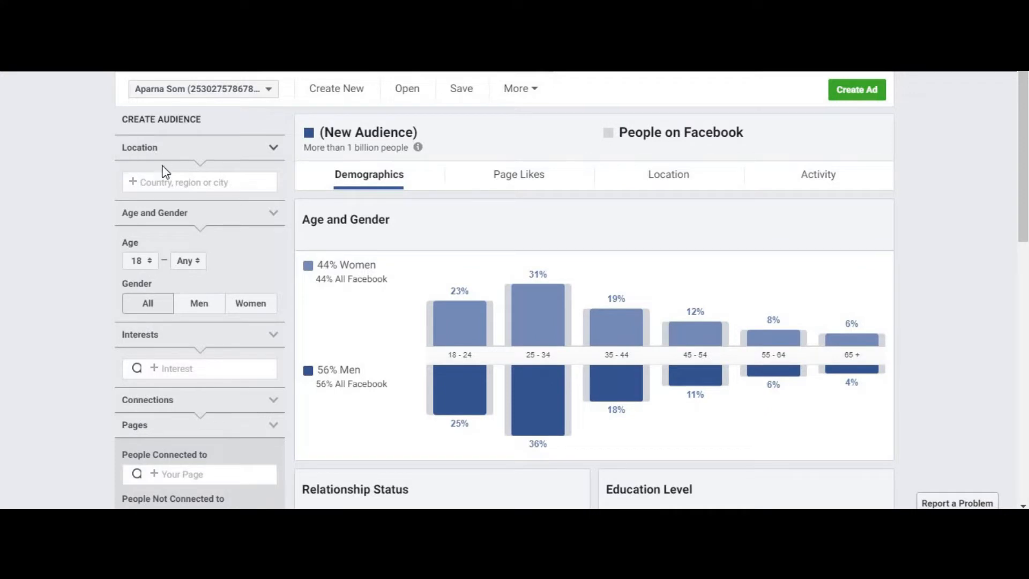
pyautogui.click(161, 166)
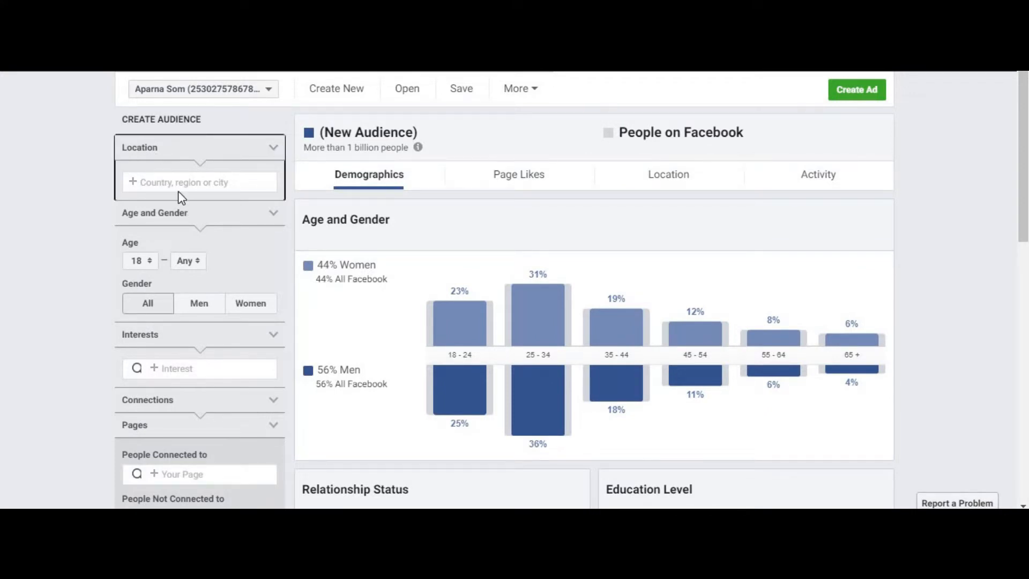
pyautogui.click(177, 181)
pyautogui.write('Pune')
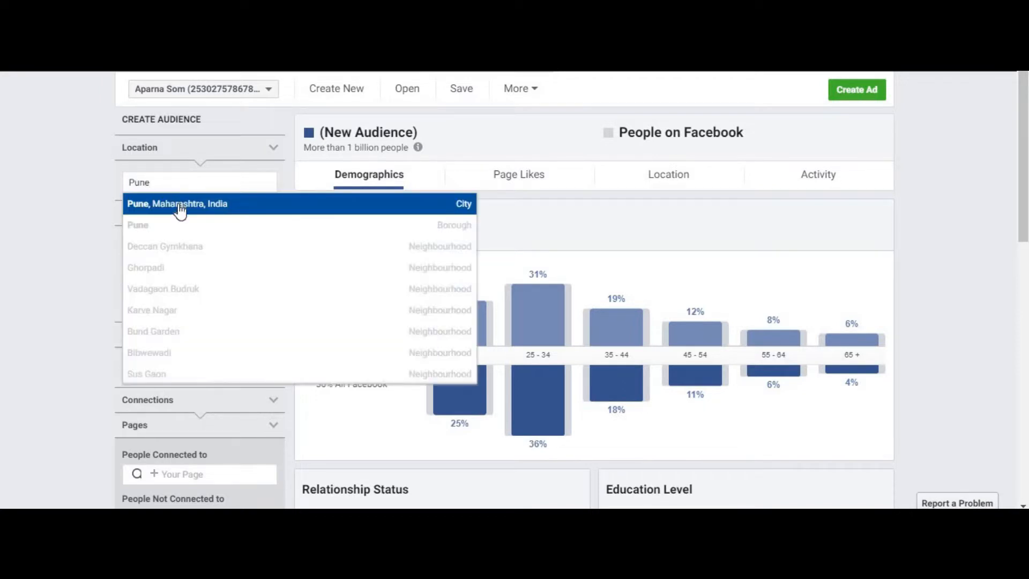
pyautogui.click(274, 209)
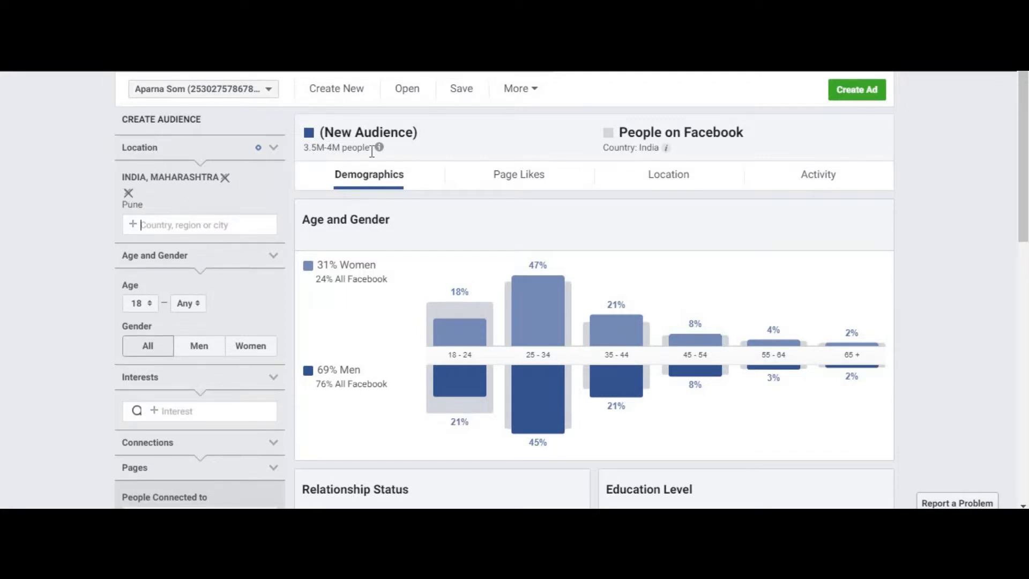
# - Collapse the Age and Gender section of the audience filters
pyautogui.moveTo(379, 153)
pyautogui.click(276, 257)
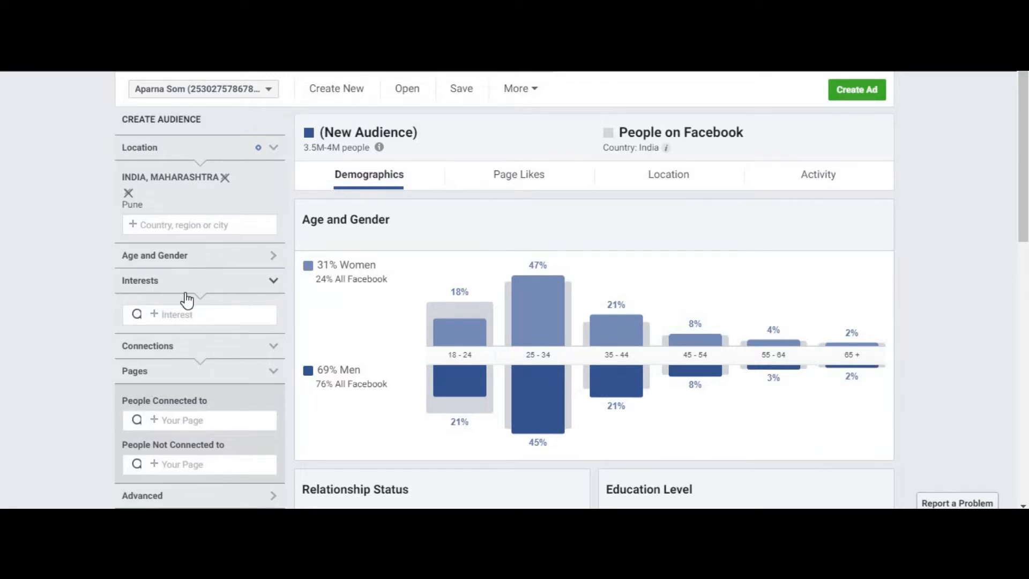
pyautogui.scroll(-1, 194, 204)
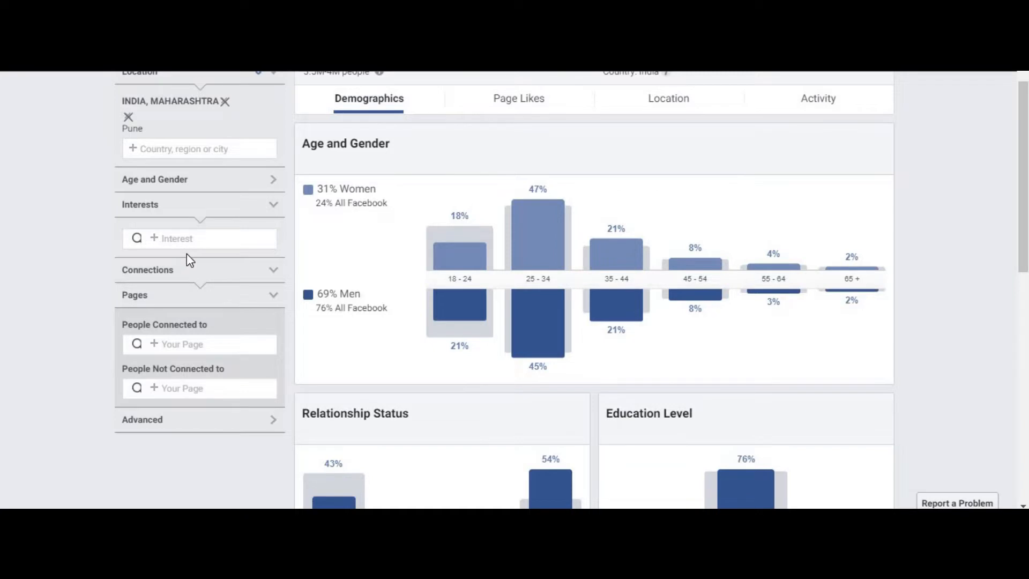
pyautogui.scroll(1, 187, 253)
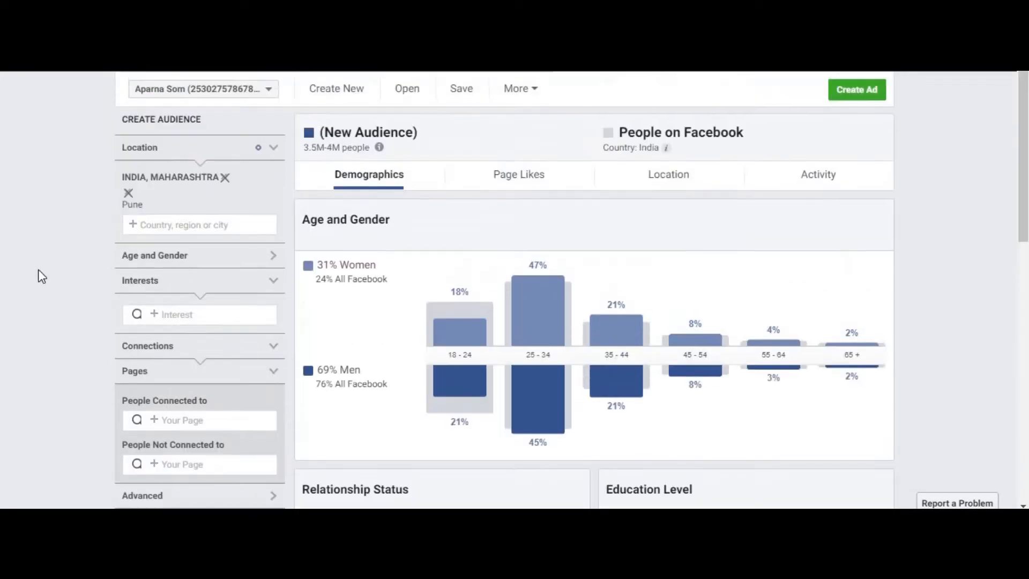
pyautogui.click(186, 314)
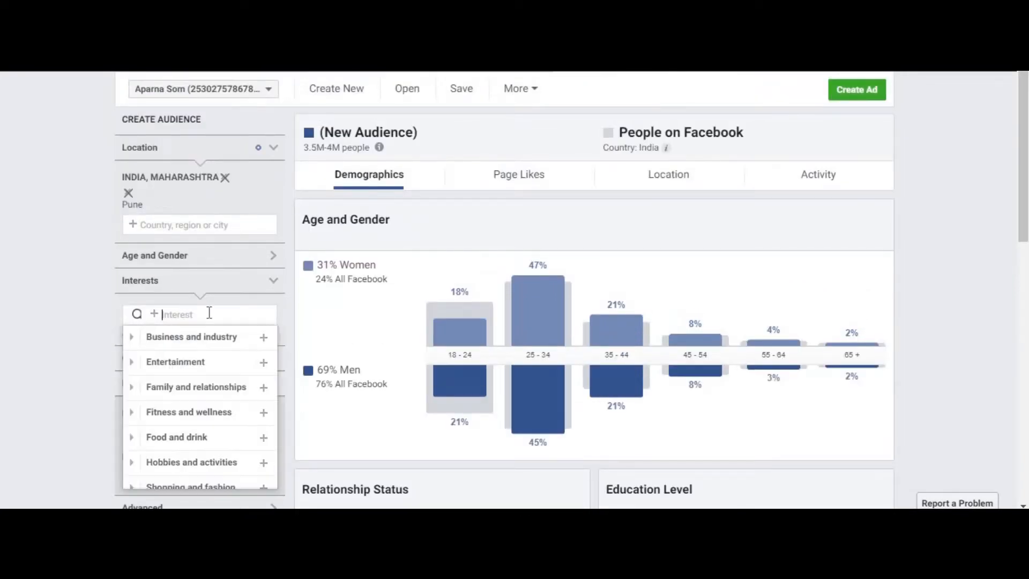
pyautogui.click(71, 304)
pyautogui.scroll(-1, 82, 304)
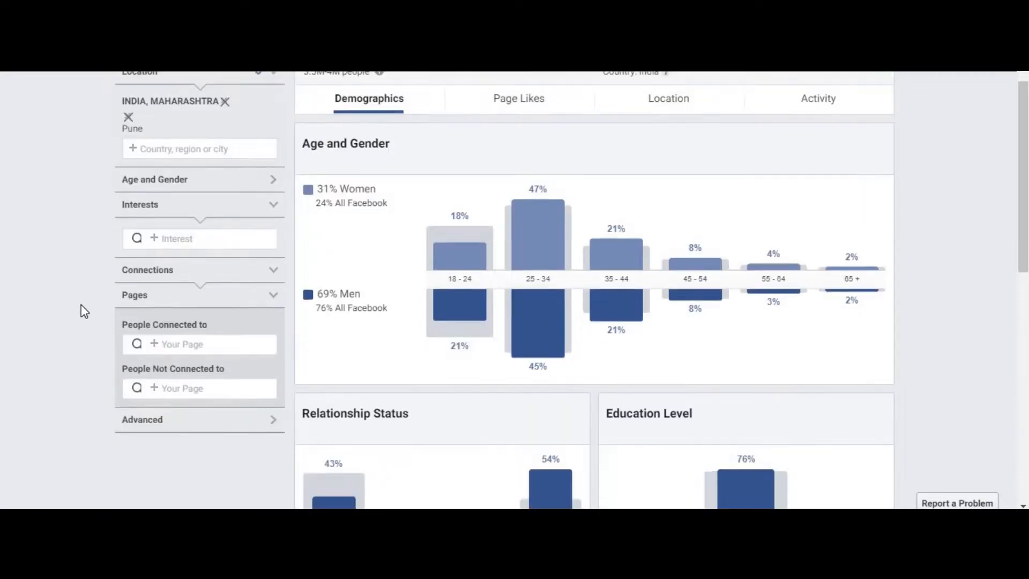
pyautogui.scroll(1, 81, 305)
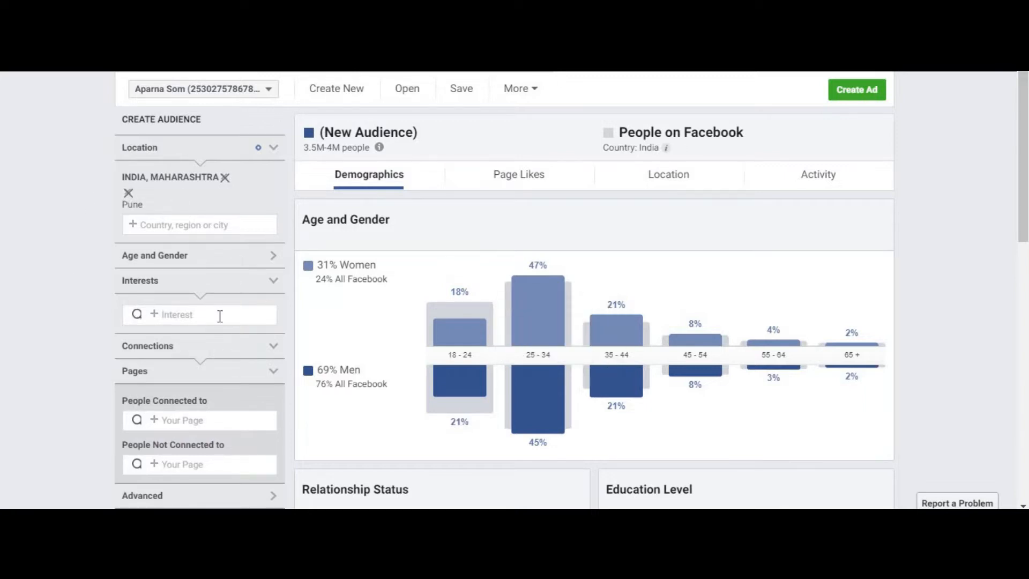
# - Search the interests for "magicb" and add MagicBricks to the audience
pyautogui.click(191, 316)
pyautogui.click(208, 318)
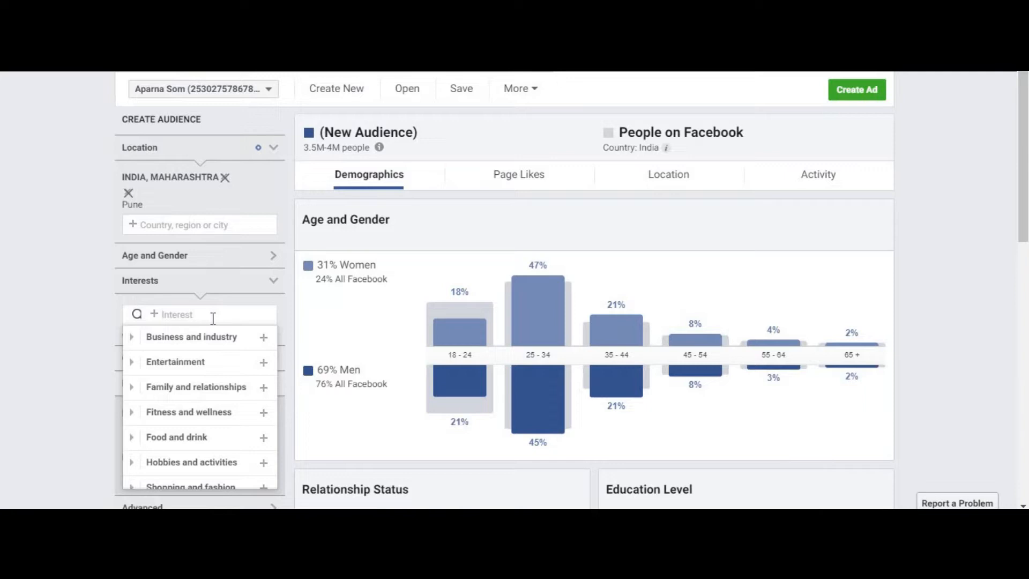
pyautogui.write('m')
pyautogui.press('BackSpace')
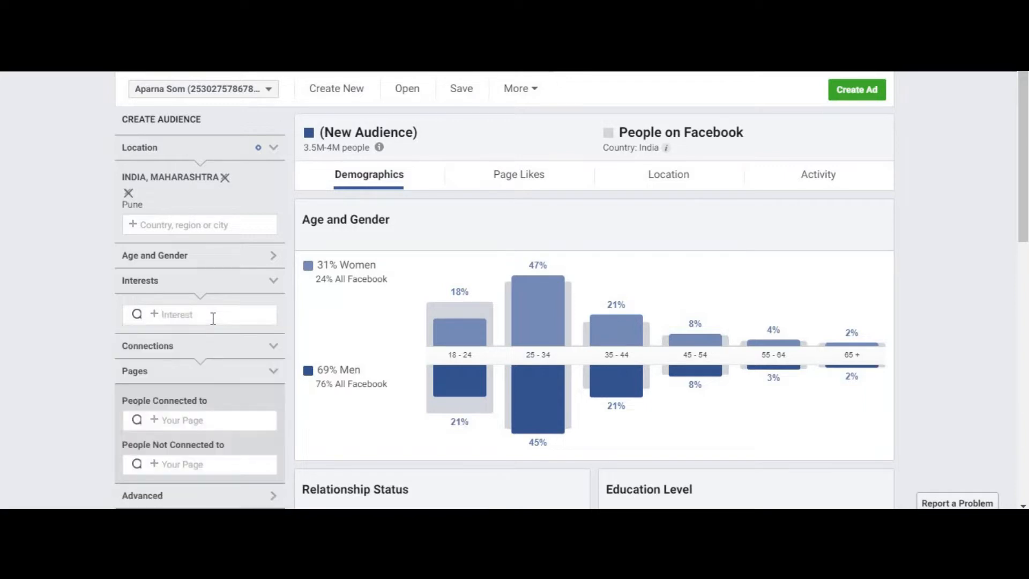
pyautogui.write('magicbre')
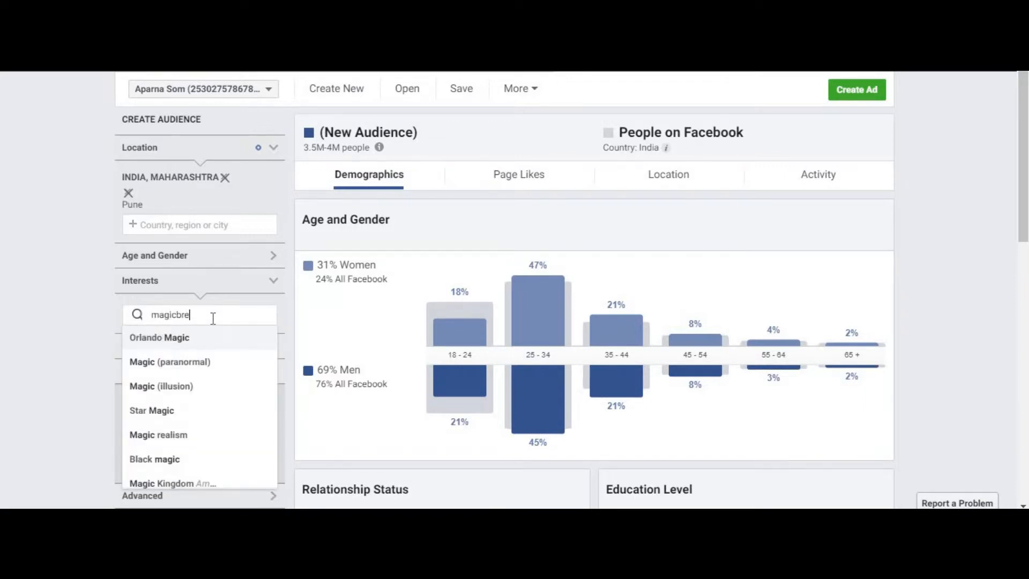
pyautogui.press('BackSpace')
pyautogui.press('BackSpace')
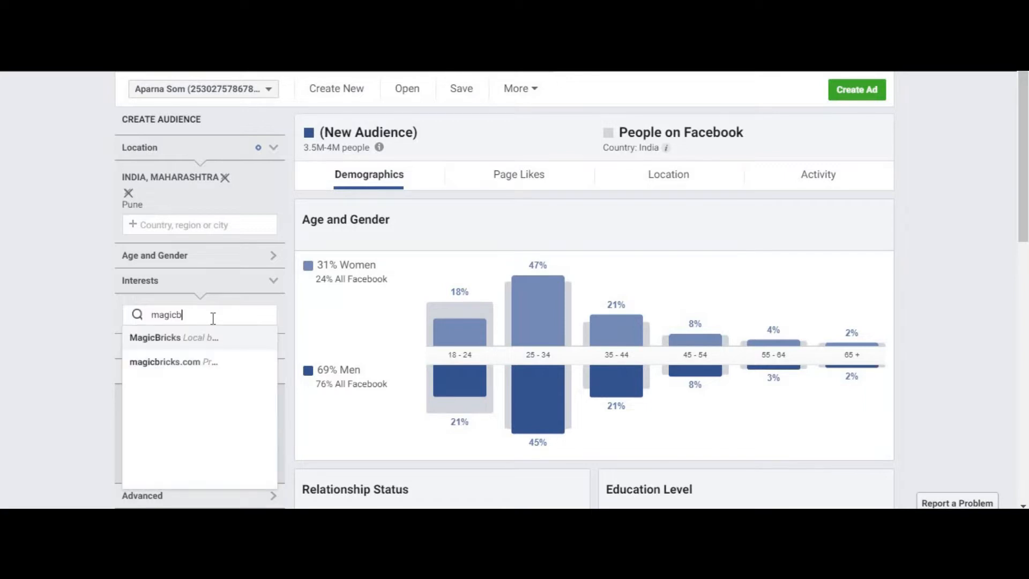
pyautogui.click(231, 341)
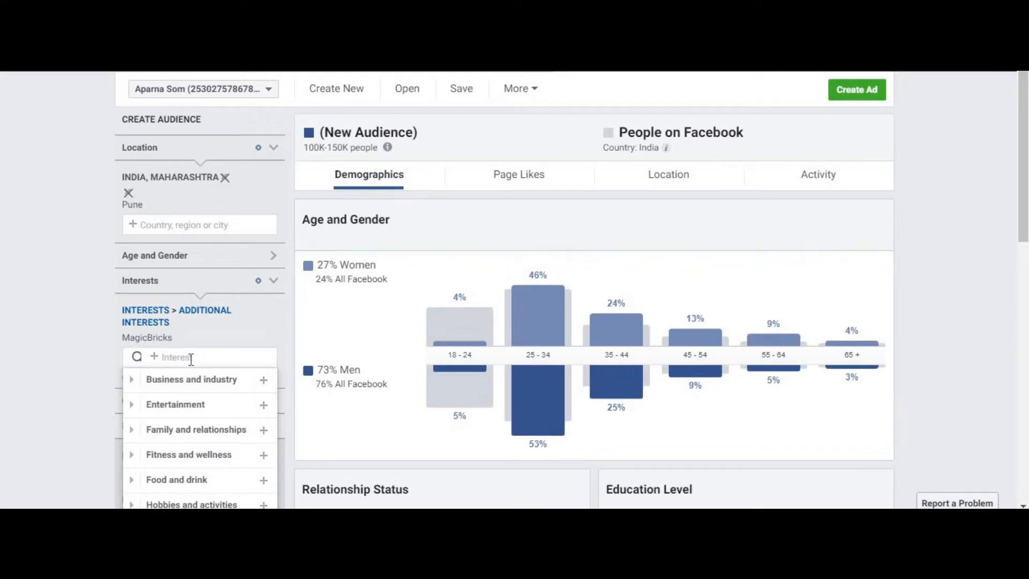
# - Search the interests for "99ac" and add 99acres to the audience
pyautogui.write('99acers')
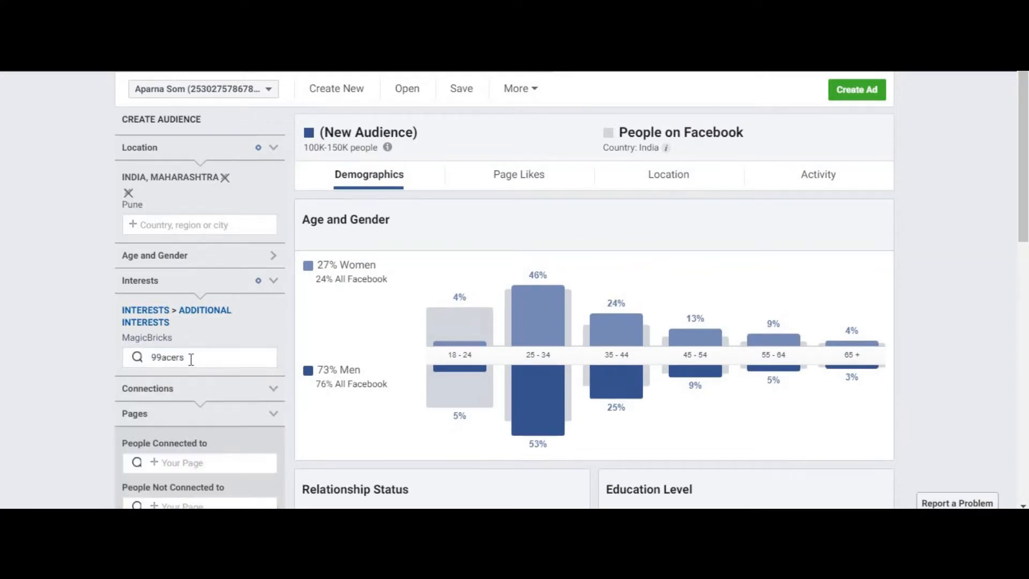
pyautogui.press('BackSpace')
pyautogui.press('BackSpace')
pyautogui.press('BackSpace')
pyautogui.press('BackSpace')
pyautogui.press('BackSpace')
pyautogui.write('acer')
pyautogui.press('BackSpace')
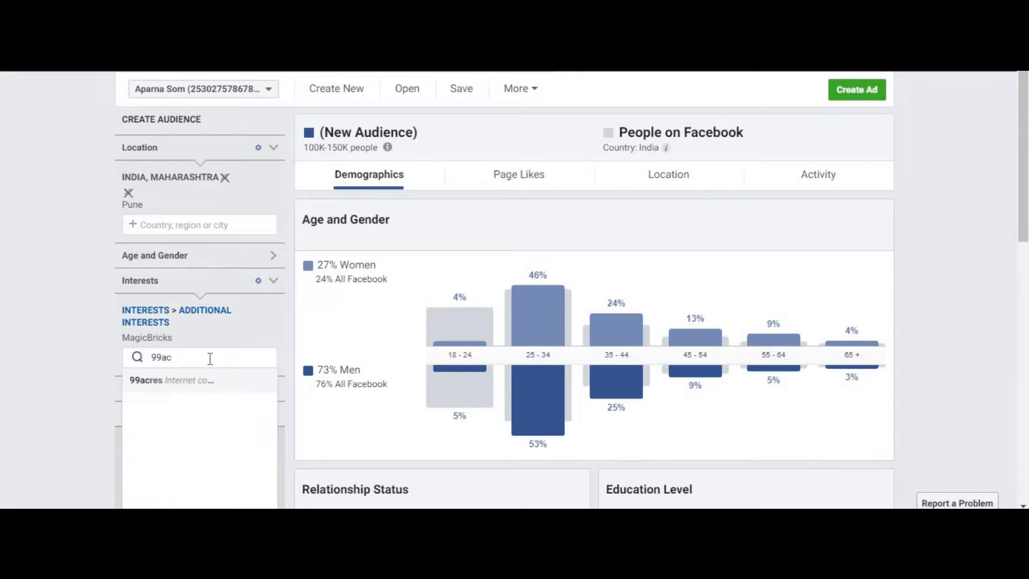
pyautogui.click(223, 384)
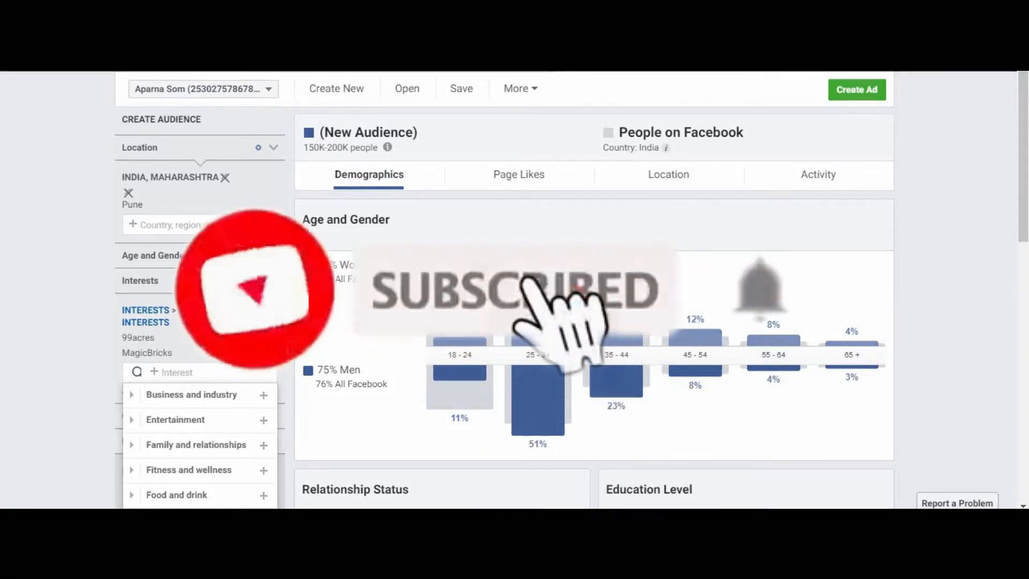
# - Copy "Godrej Properties Limited" from the interest list in Notepad and add it as an audience interest
pyautogui.moveTo(474, 482)
pyautogui.click(424, 455)
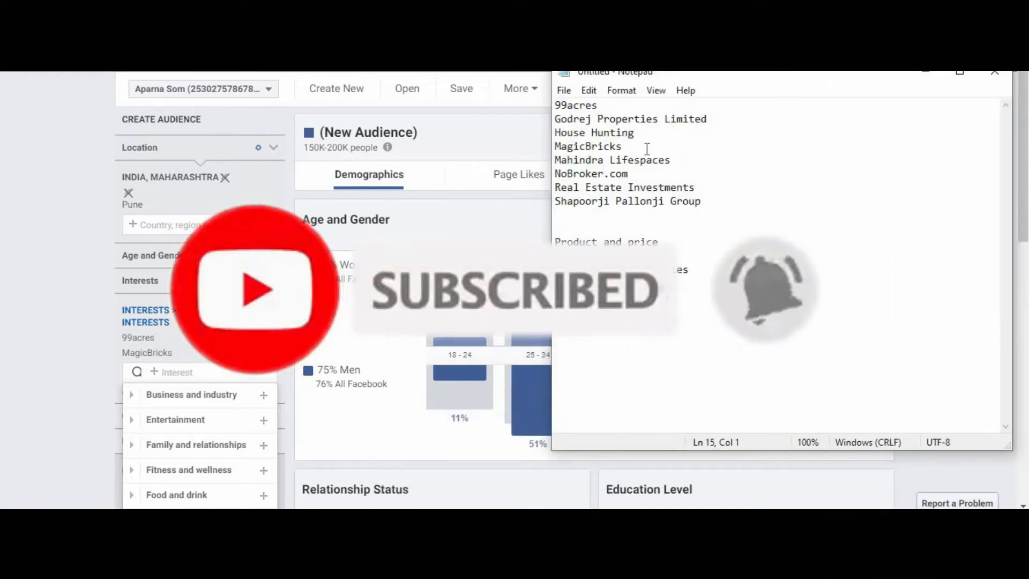
pyautogui.moveTo(708, 119); pyautogui.dragTo(556, 119)
pyautogui.hotkey('ctrl', 'c')
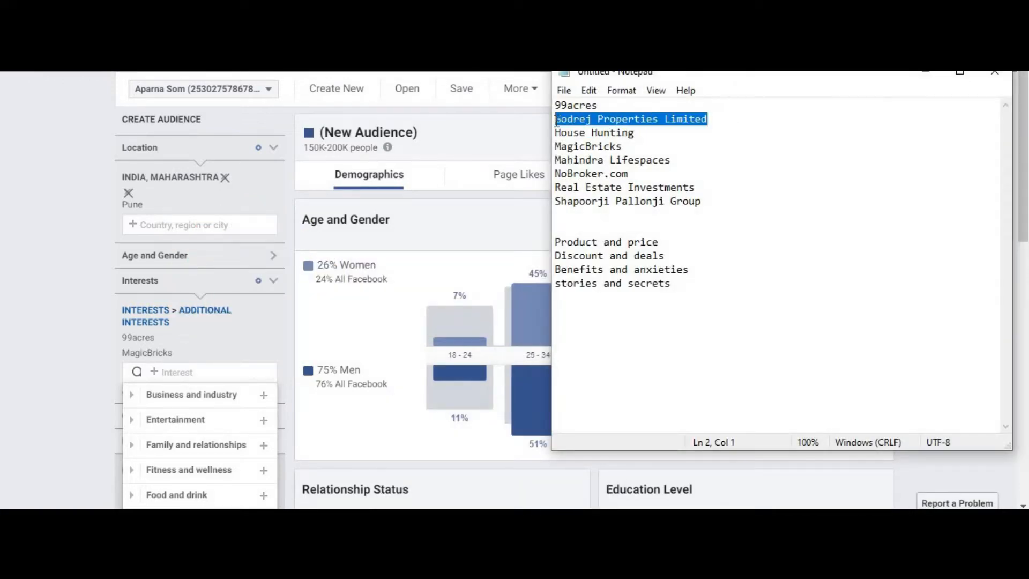
pyautogui.click(926, 74)
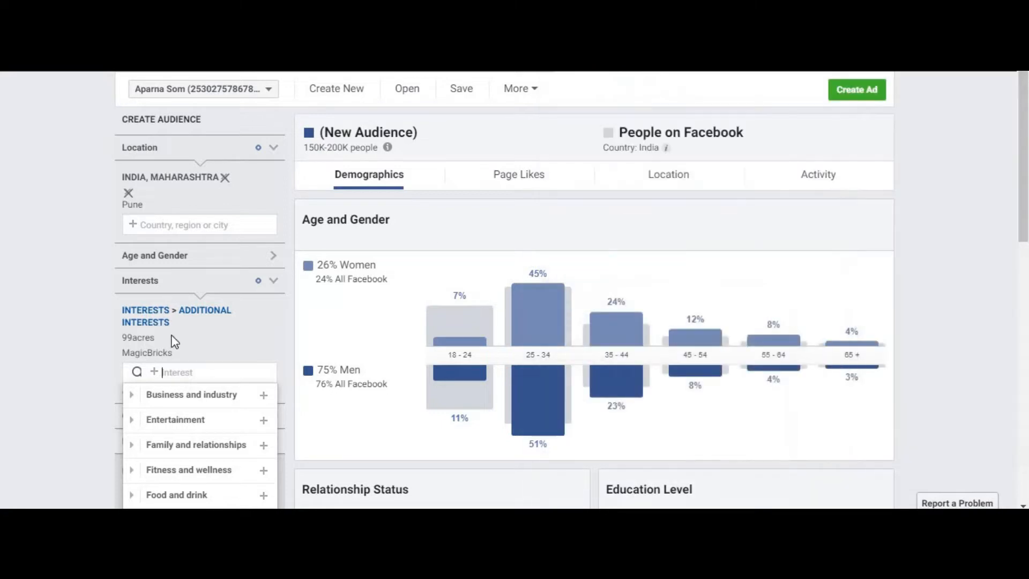
pyautogui.click(174, 374)
pyautogui.hotkey('ctrl', 'v')
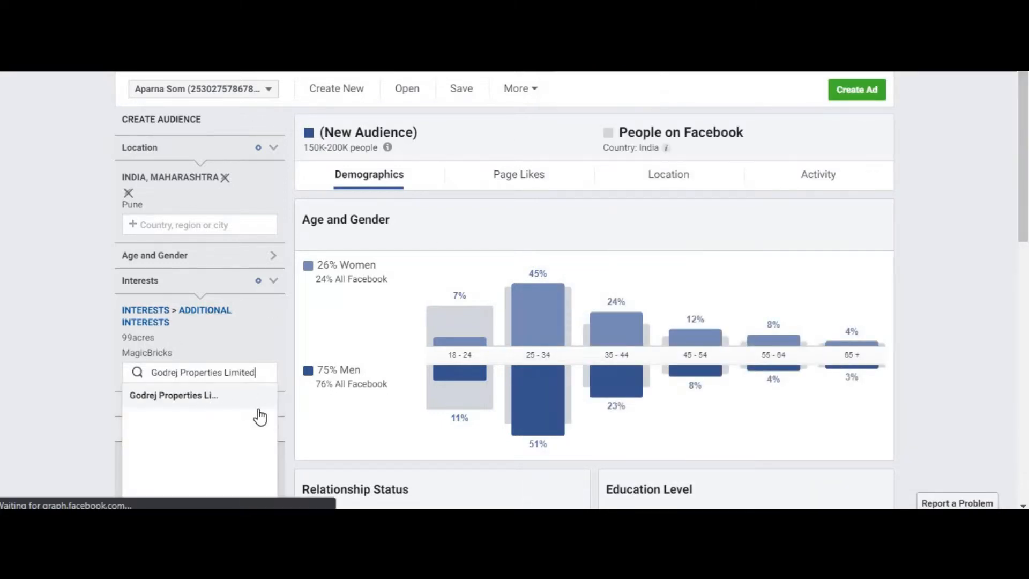
pyautogui.click(255, 407)
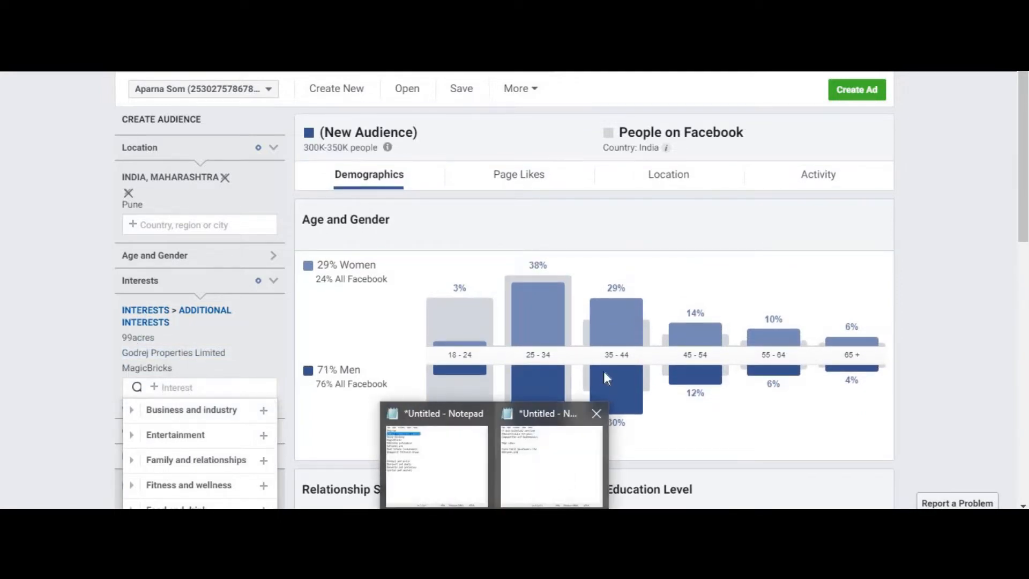
# - Copy "Mahindra Lifespaces" from the interest list in Notepad and add it as an audience interest
pyautogui.click(563, 475)
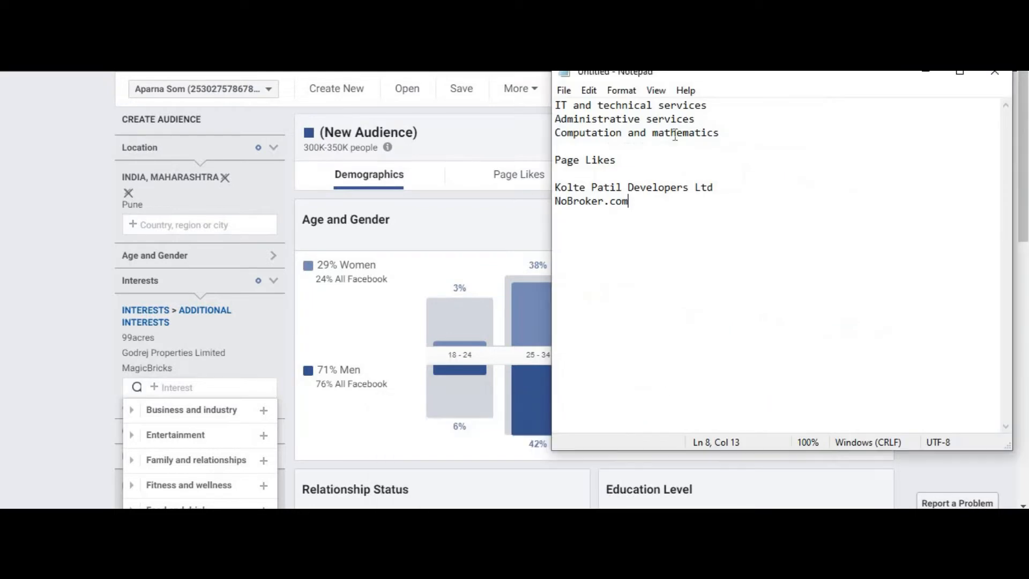
pyautogui.click(926, 75)
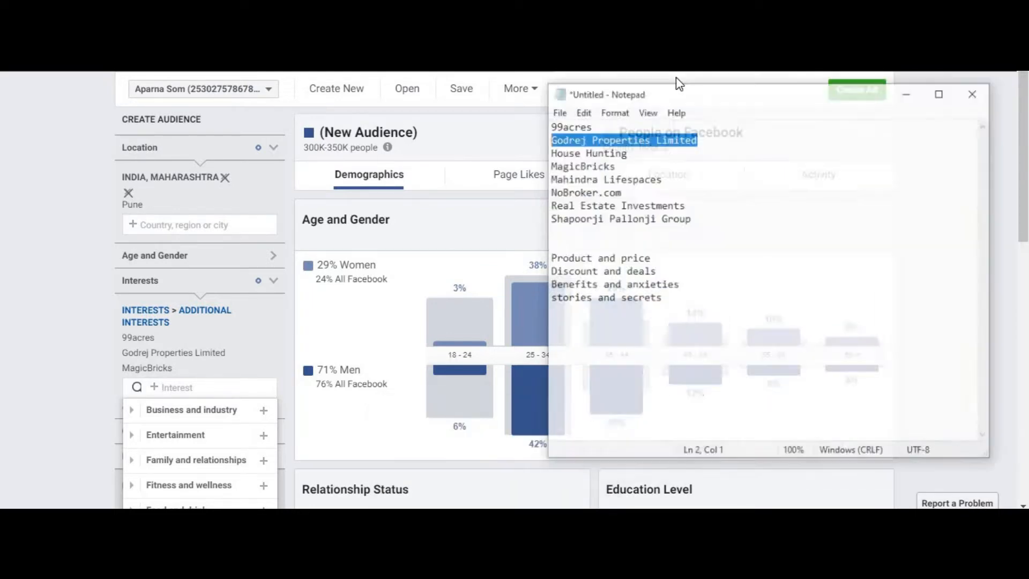
pyautogui.click(661, 143)
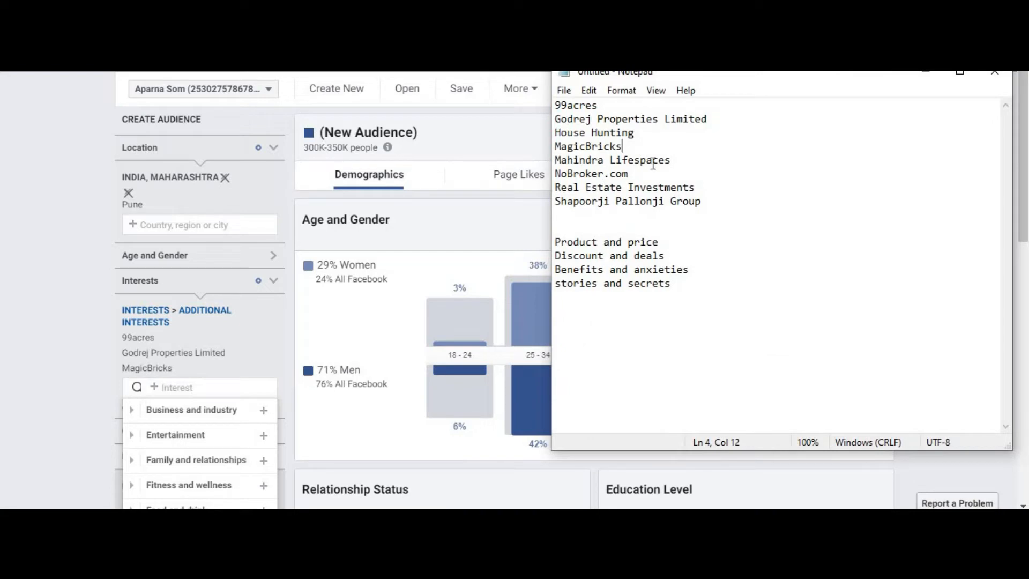
pyautogui.moveTo(689, 162); pyautogui.dragTo(540, 165)
pyautogui.hotkey('ctrl', 'c')
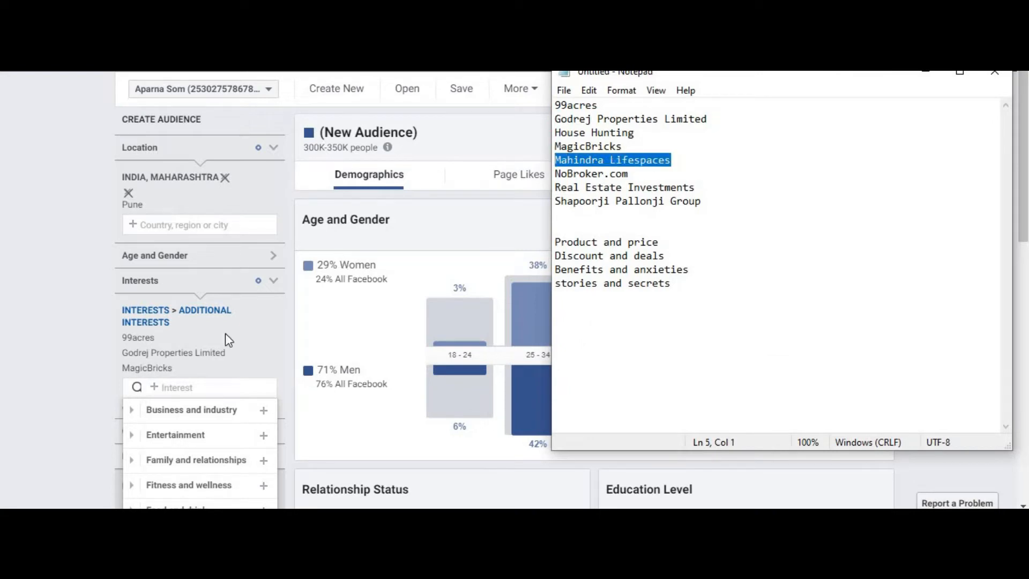
pyautogui.click(163, 391)
pyautogui.hotkey('ctrl', 'v')
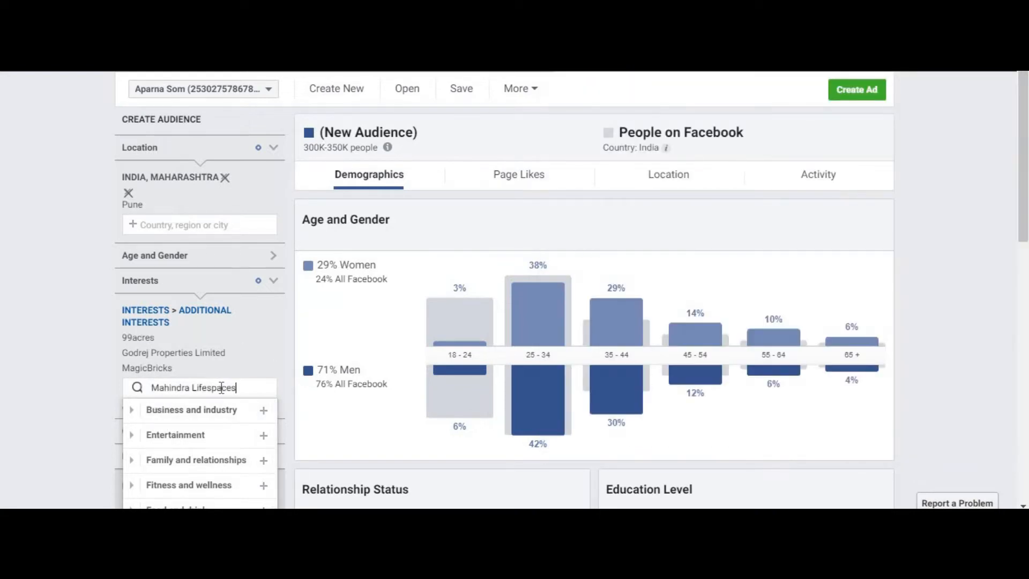
pyautogui.click(243, 419)
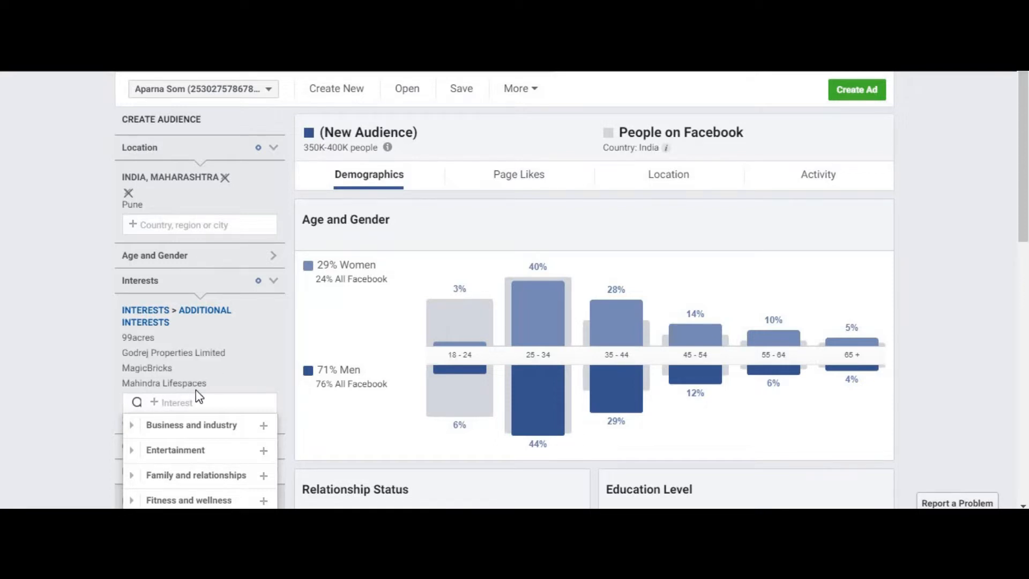
# - Copy "NoBroker.com" from the interest list in Notepad and add it as an audience interest
pyautogui.moveTo(495, 519)
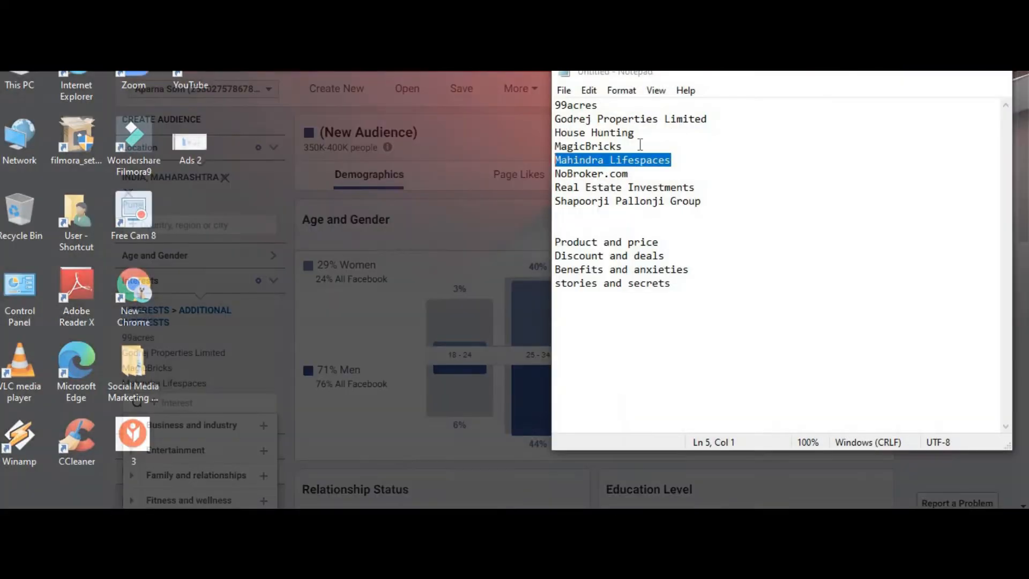
pyautogui.click(445, 468)
pyautogui.doubleClick(560, 175)
pyautogui.hotkey('ctrl', 'c')
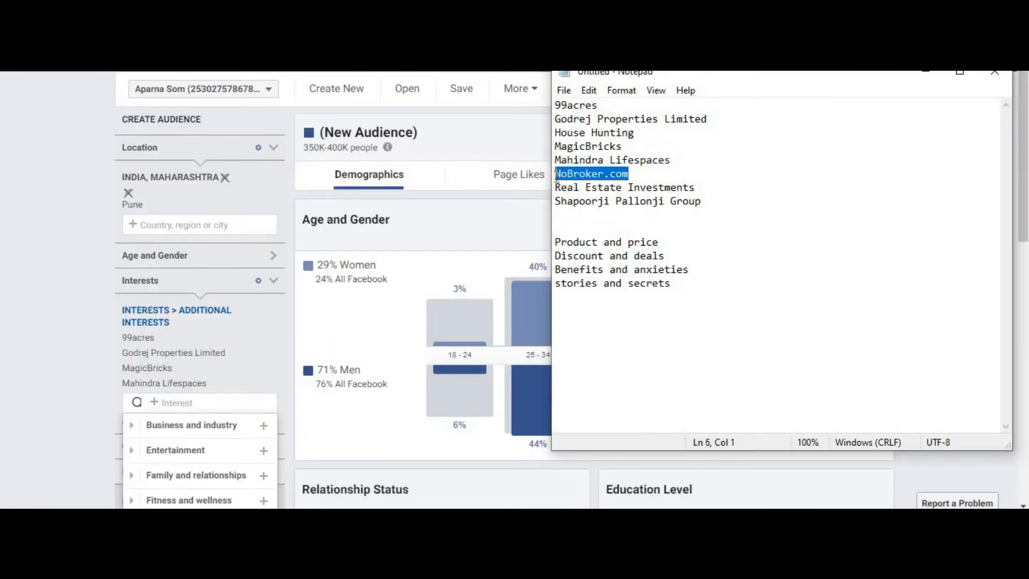
pyautogui.click(243, 395)
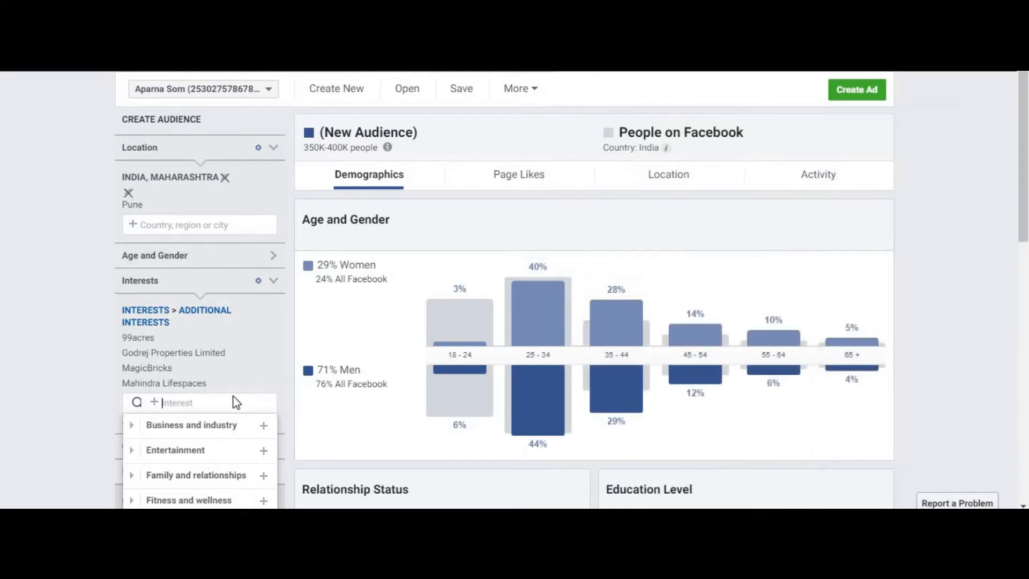
pyautogui.hotkey('ctrl', 'v')
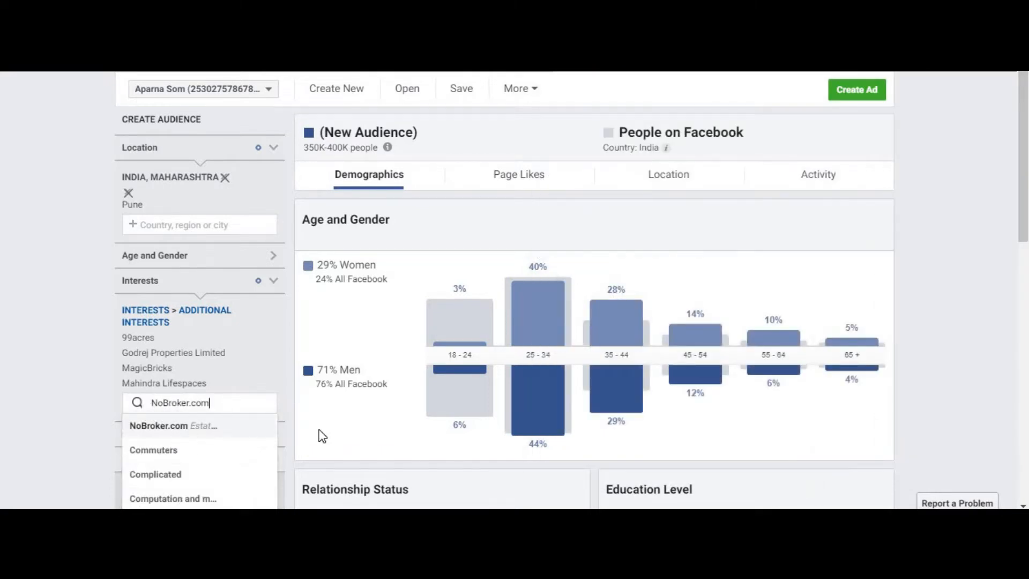
pyautogui.press('Return')
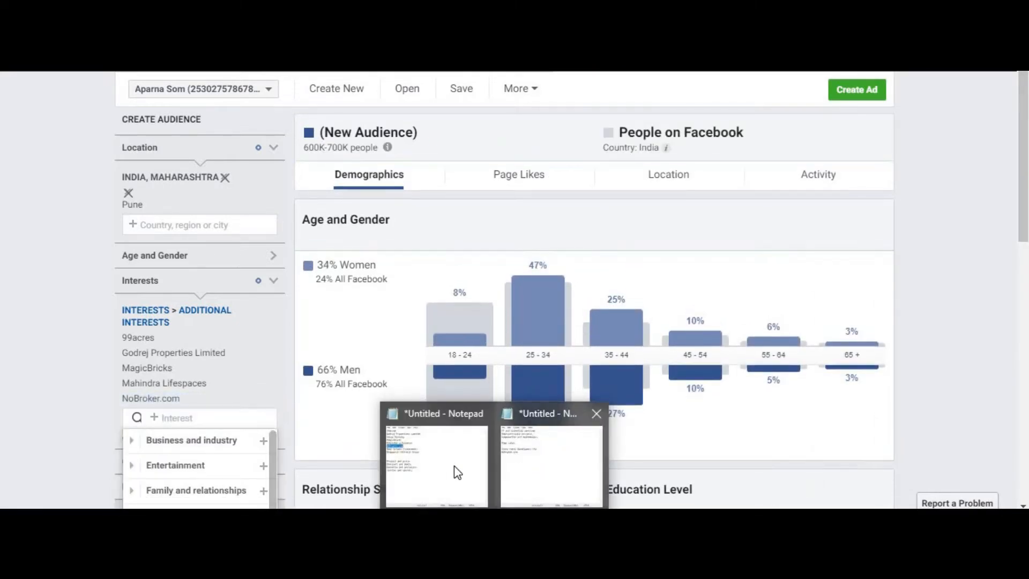
# - Copy "Real Estate Investments" from the interest list in Notepad and add it as an audience interest
pyautogui.hotkey('alt', 'Tab')
pyautogui.moveTo(697, 188); pyautogui.dragTo(556, 187)
pyautogui.hotkey('ctrl', 'c')
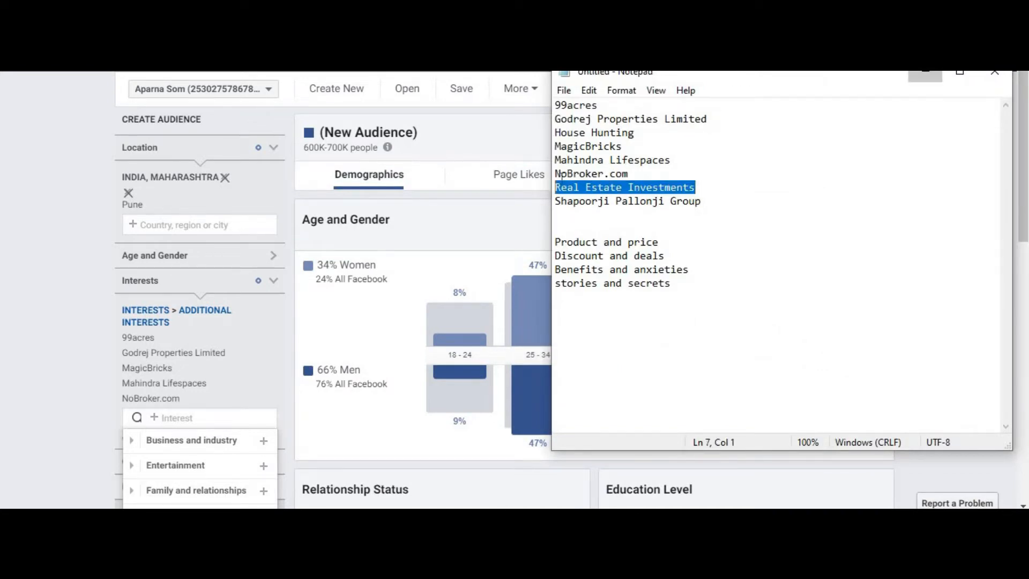
pyautogui.click(932, 80)
pyautogui.hotkey('ctrl', 'v')
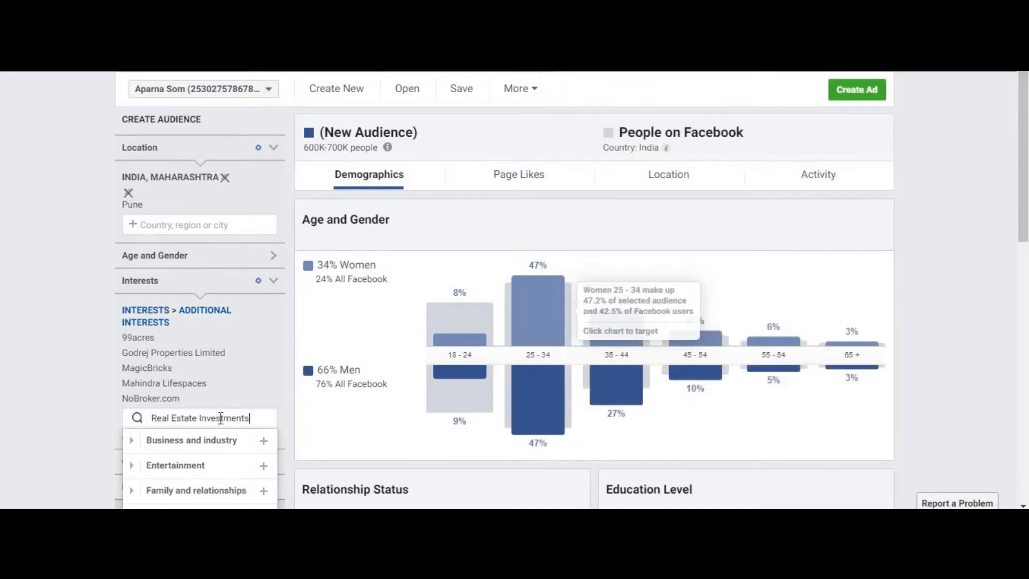
pyautogui.click(275, 446)
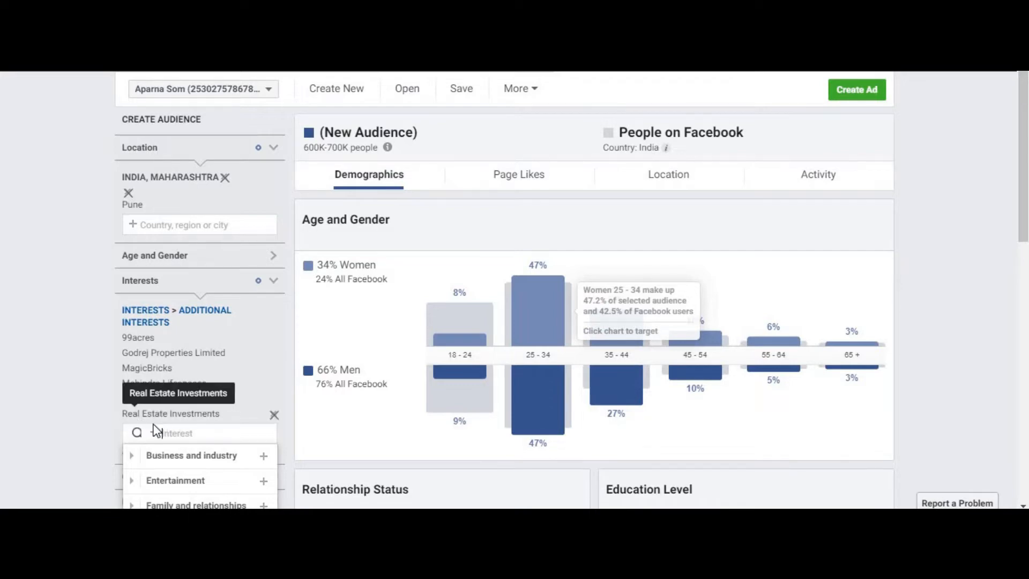
# - Copy "Shapoorji Pallonji Group" from the interest list in Notepad and add it as an audience interest
pyautogui.click(494, 524)
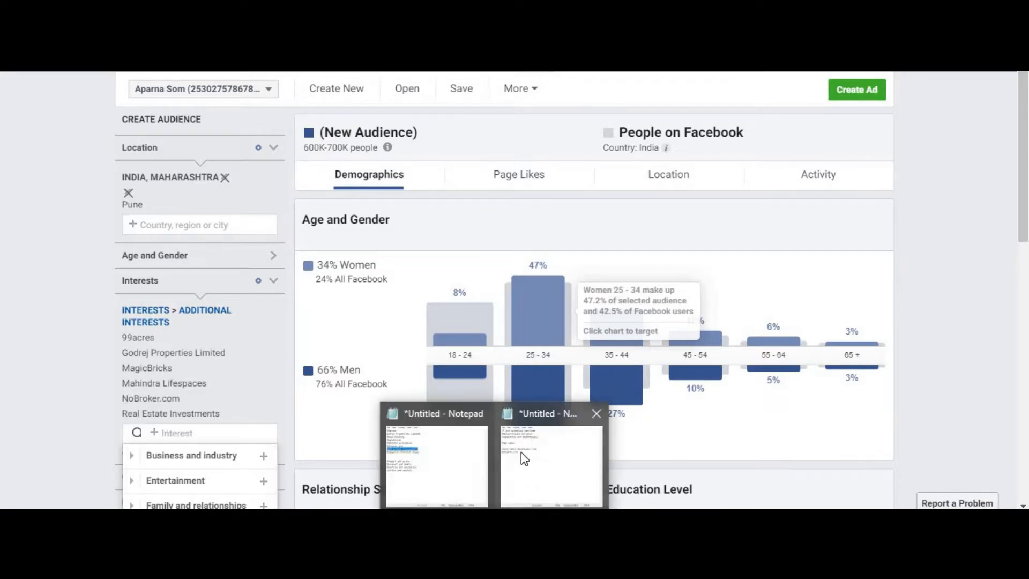
pyautogui.click(428, 448)
pyautogui.moveTo(700, 202); pyautogui.dragTo(552, 206)
pyautogui.hotkey('ctrl', 'c')
pyautogui.click(924, 75)
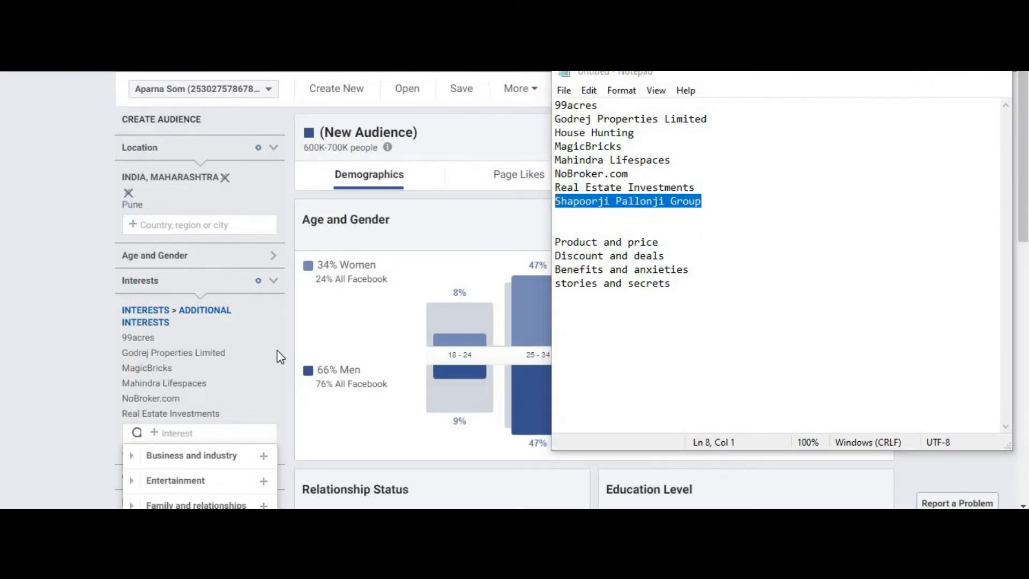
pyautogui.click(201, 436)
pyautogui.hotkey('ctrl', 'v')
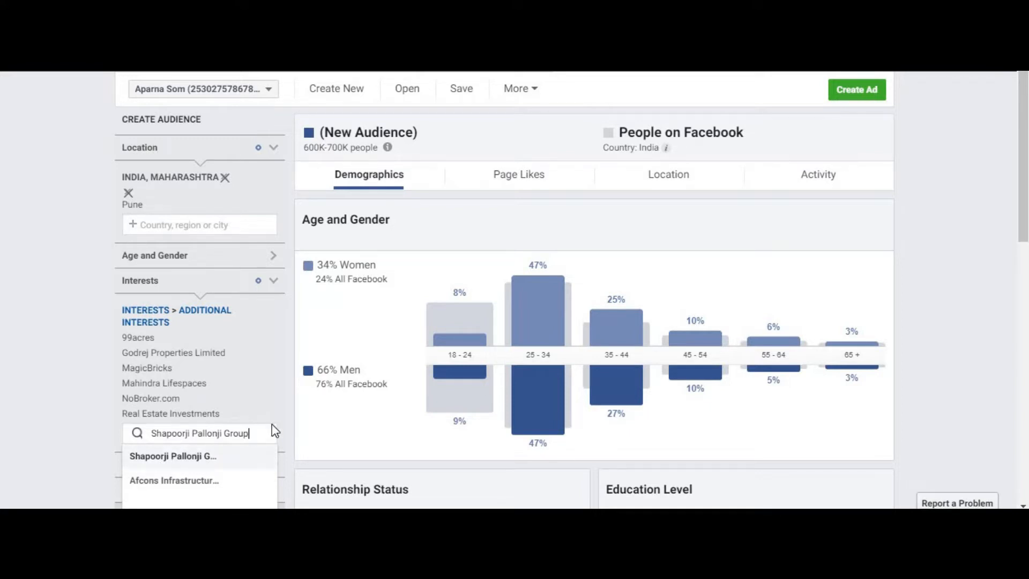
pyautogui.click(193, 458)
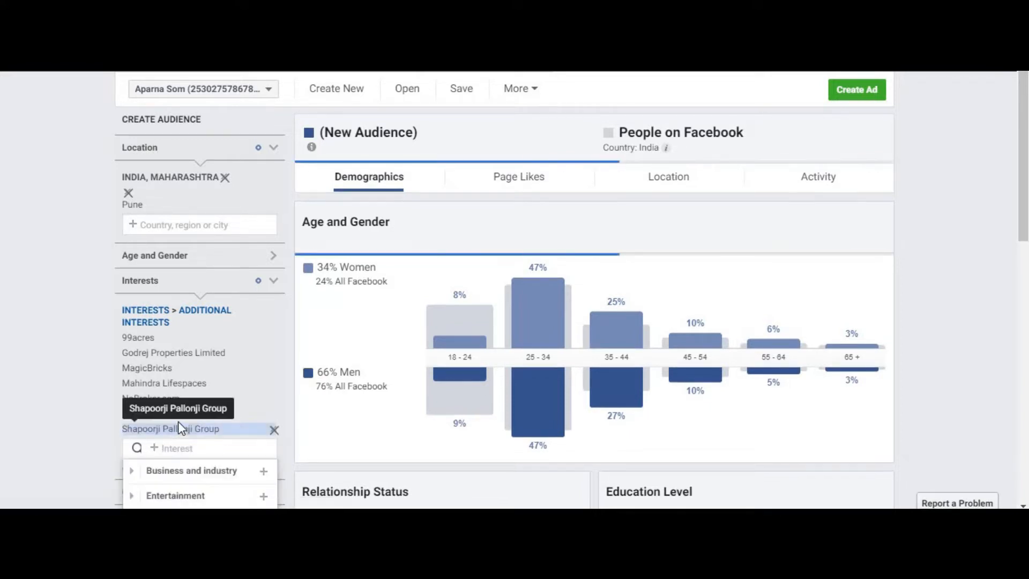
# - Copy "House Hunting" from the interest list in Notepad, add it as an audience interest and close the interest suggestions
pyautogui.moveTo(494, 508)
pyautogui.click(387, 440)
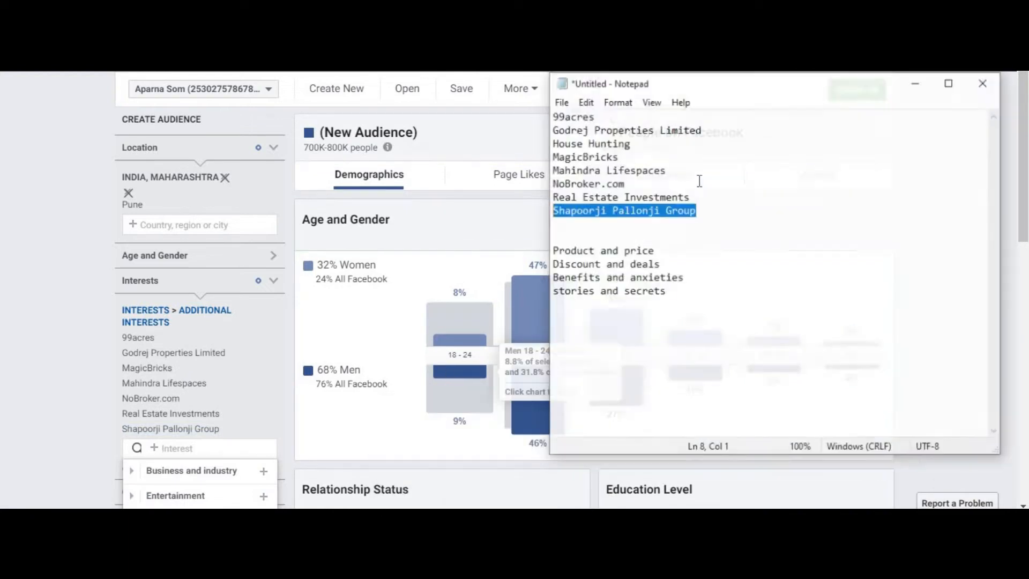
pyautogui.click(708, 171)
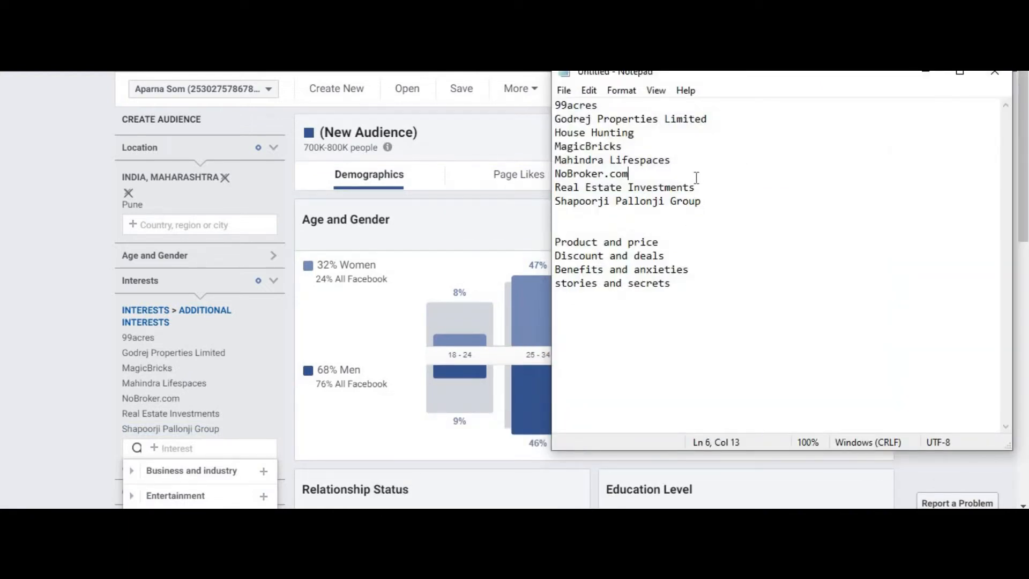
pyautogui.click(654, 129)
pyautogui.hotkey('shift', 'Home')
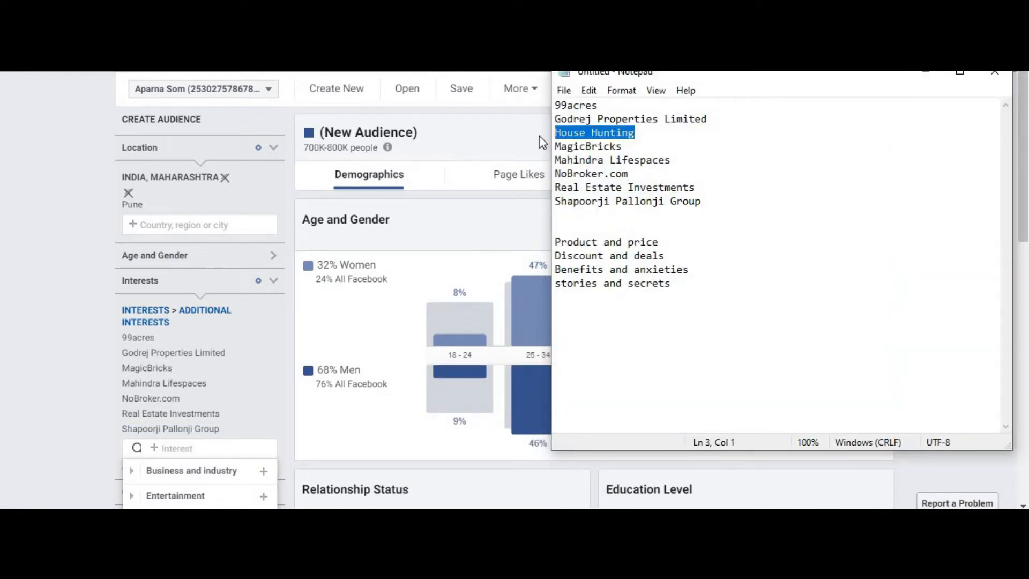
pyautogui.hotkey('ctrl', 'c')
pyautogui.hotkey('alt', 'Tab')
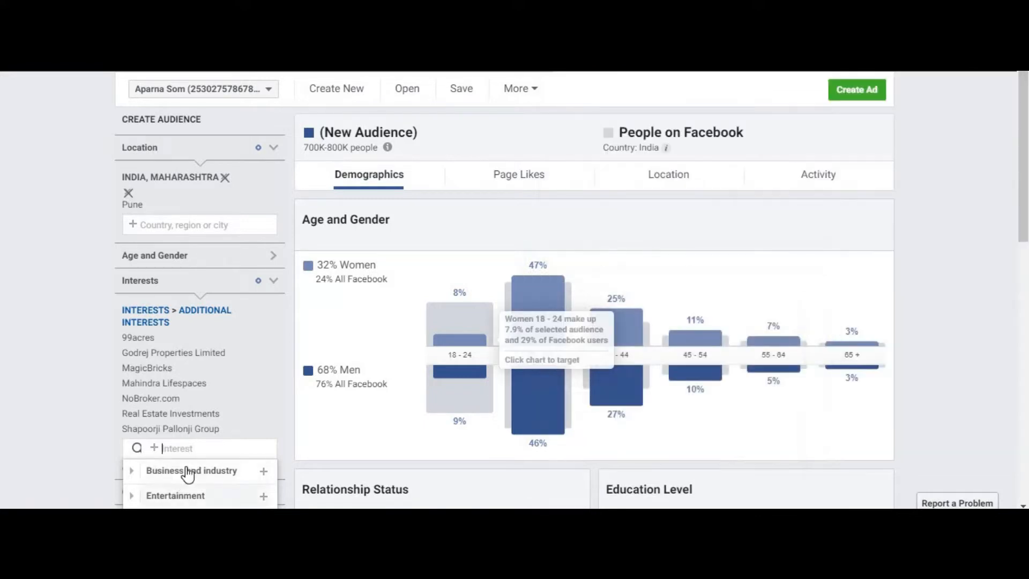
pyautogui.hotkey('ctrl', 'v')
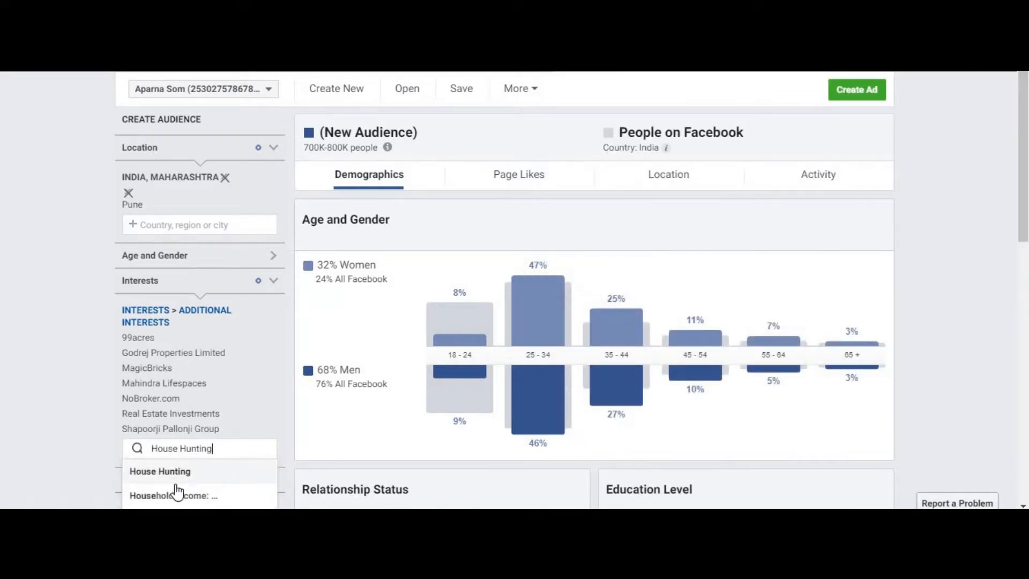
pyautogui.click(194, 472)
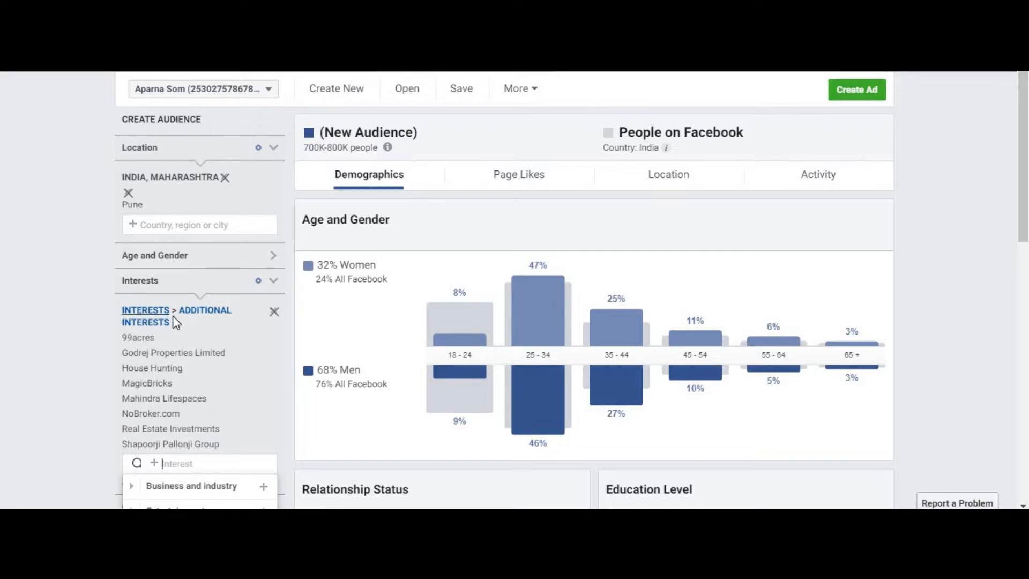
pyautogui.click(50, 346)
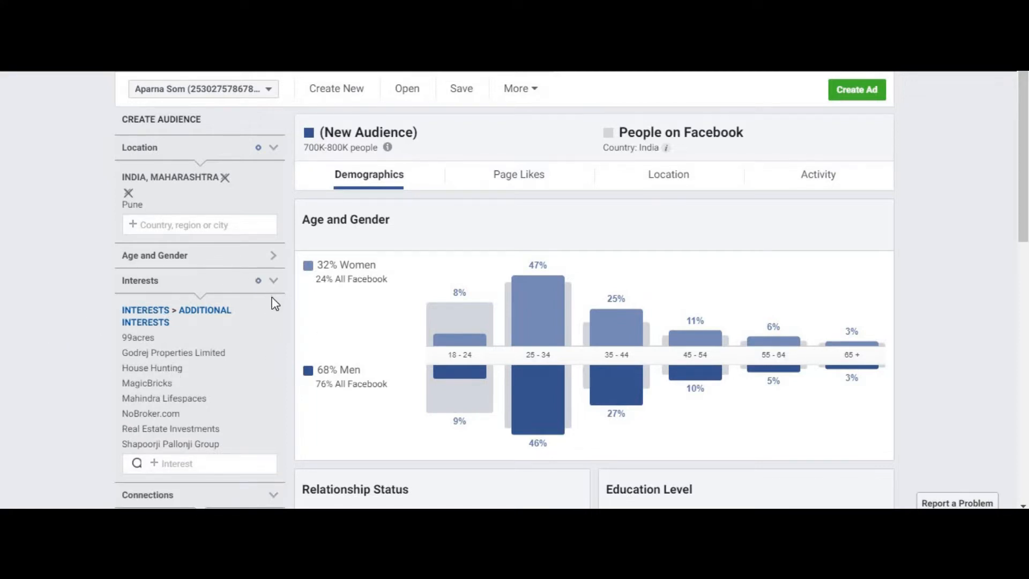
# - Collapse the Pages filters and expand the Advanced audience filters
pyautogui.moveTo(518, 338)
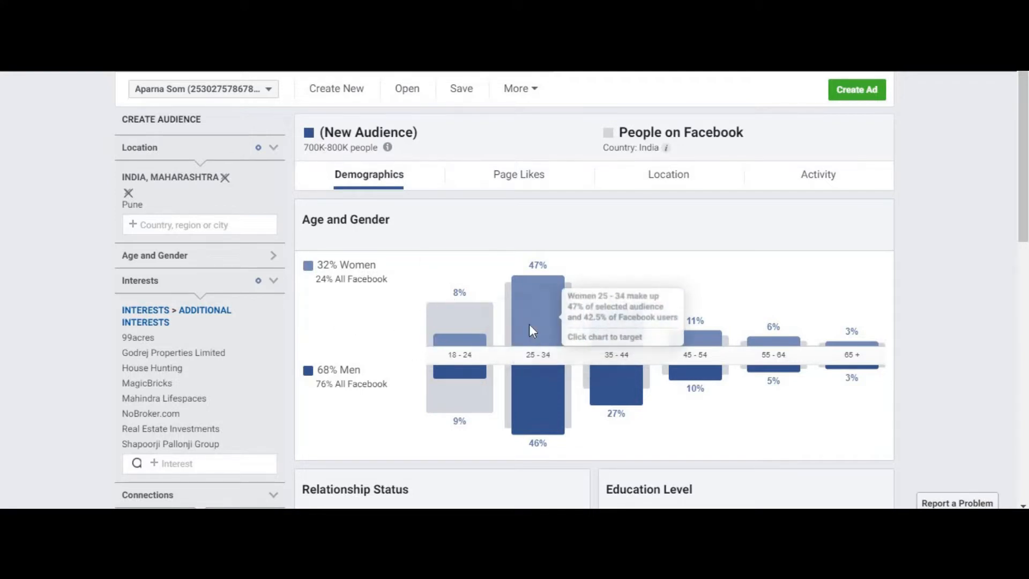
pyautogui.scroll(-1, 518, 338)
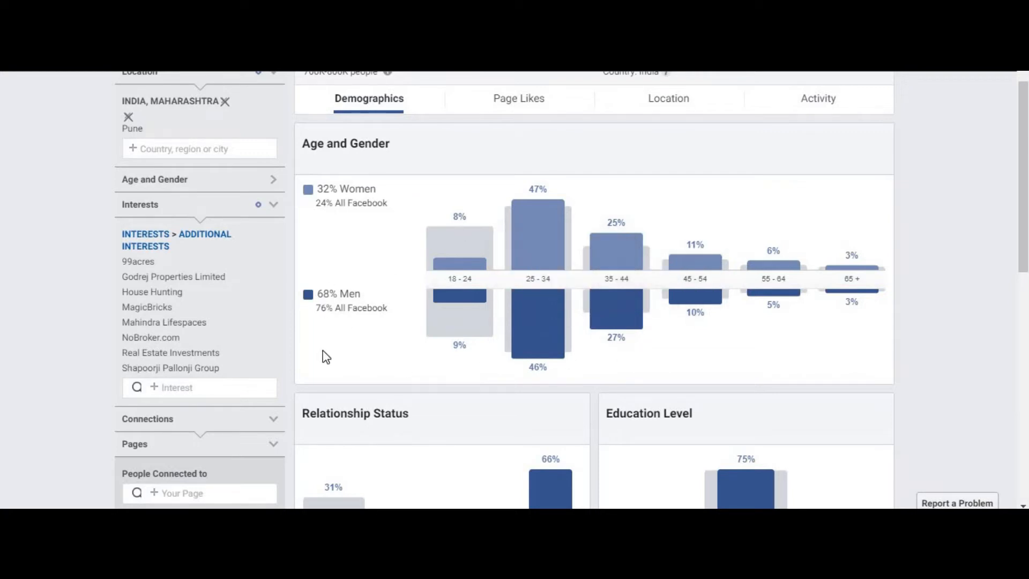
pyautogui.scroll(-1, 326, 356)
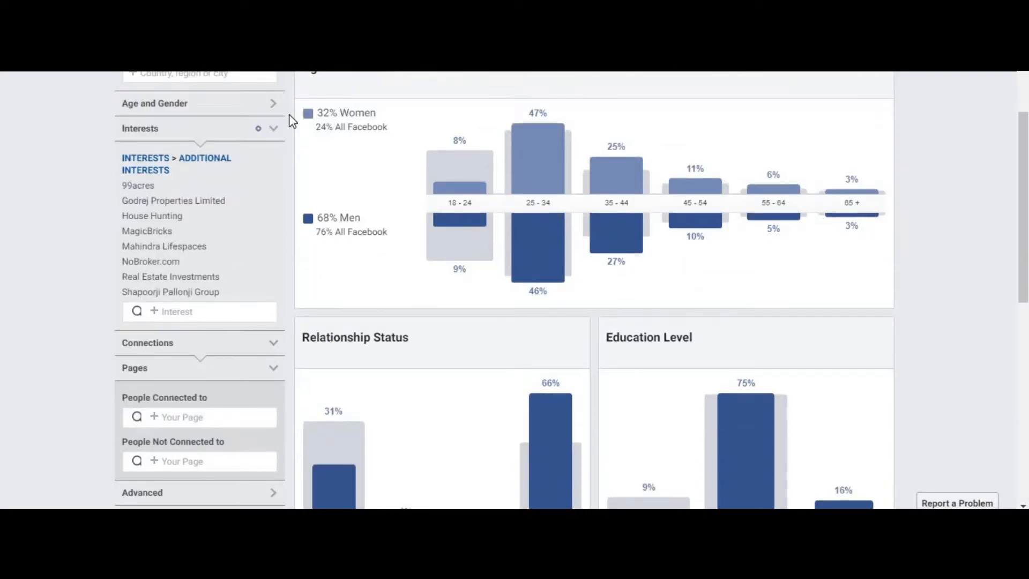
pyautogui.scroll(2, 69, 274)
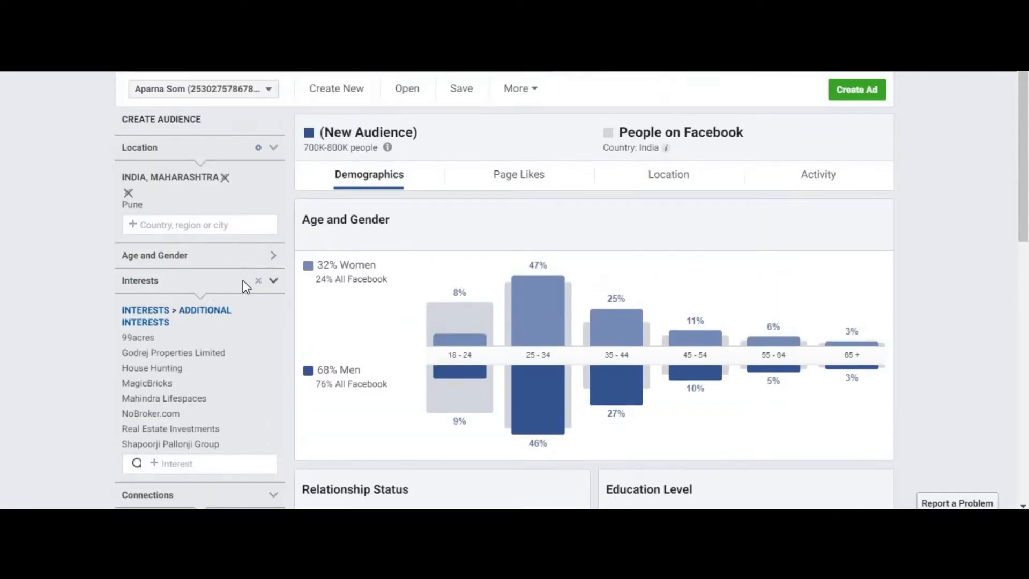
pyautogui.scroll(-2, 245, 288)
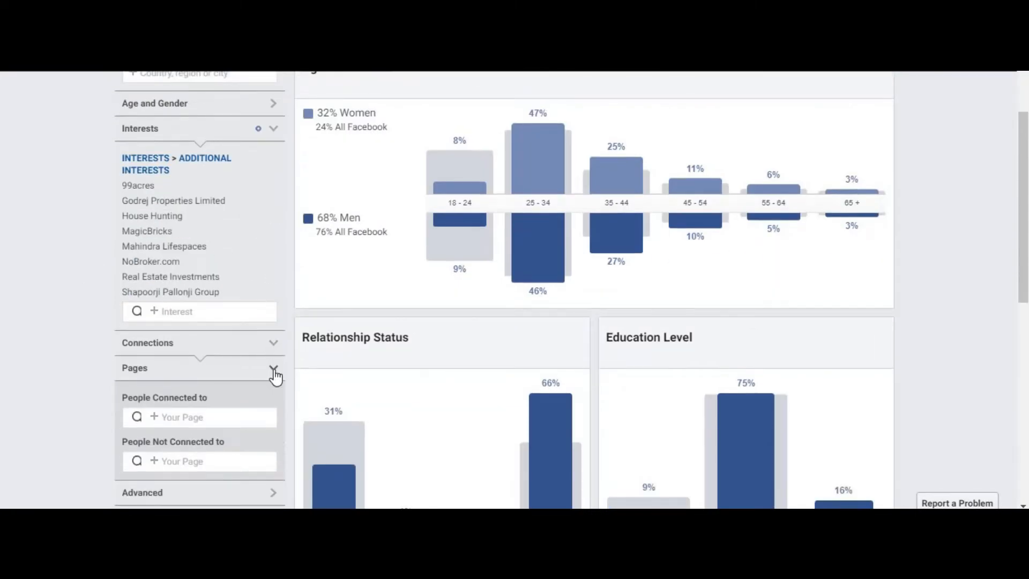
pyautogui.click(273, 374)
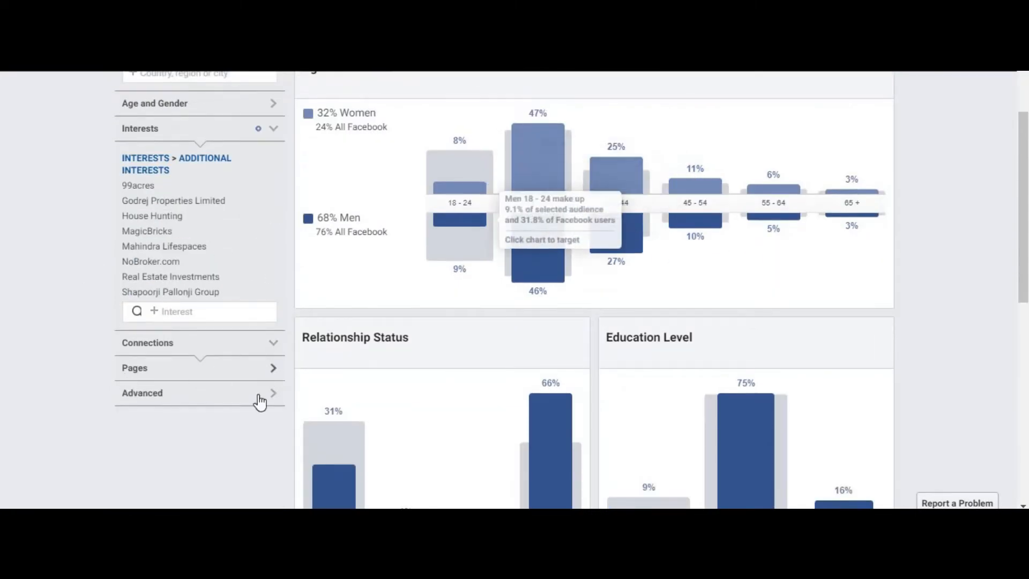
pyautogui.click(221, 403)
pyautogui.scroll(-2, 204, 258)
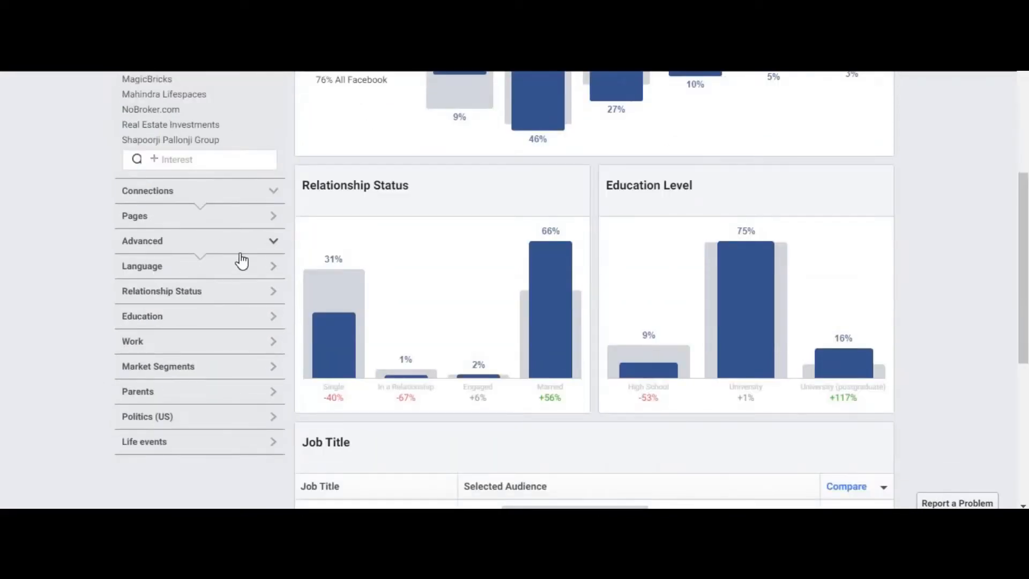
# - View the Language filter among the advanced audience filters and collapse it again
pyautogui.click(273, 269)
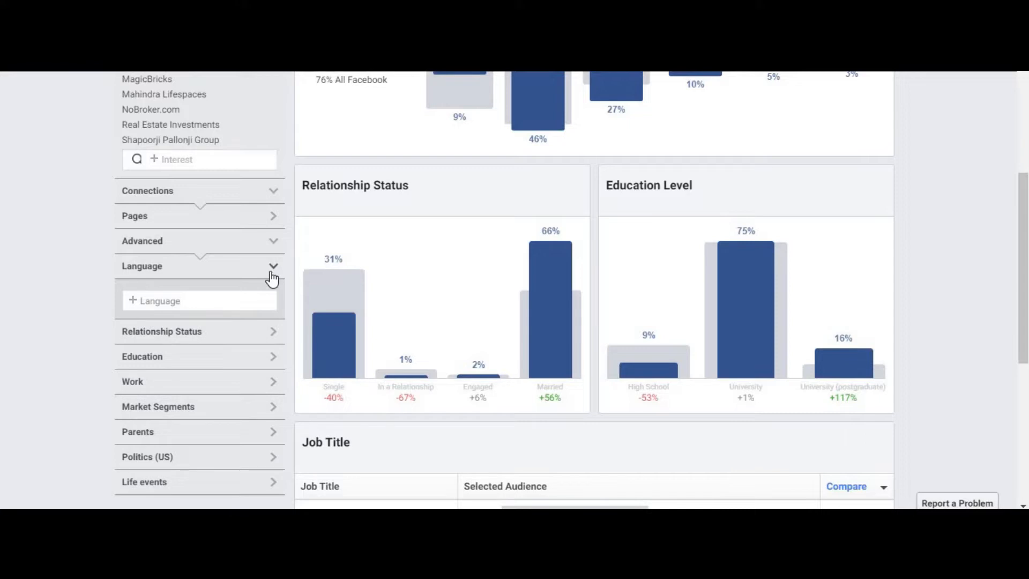
pyautogui.click(273, 279)
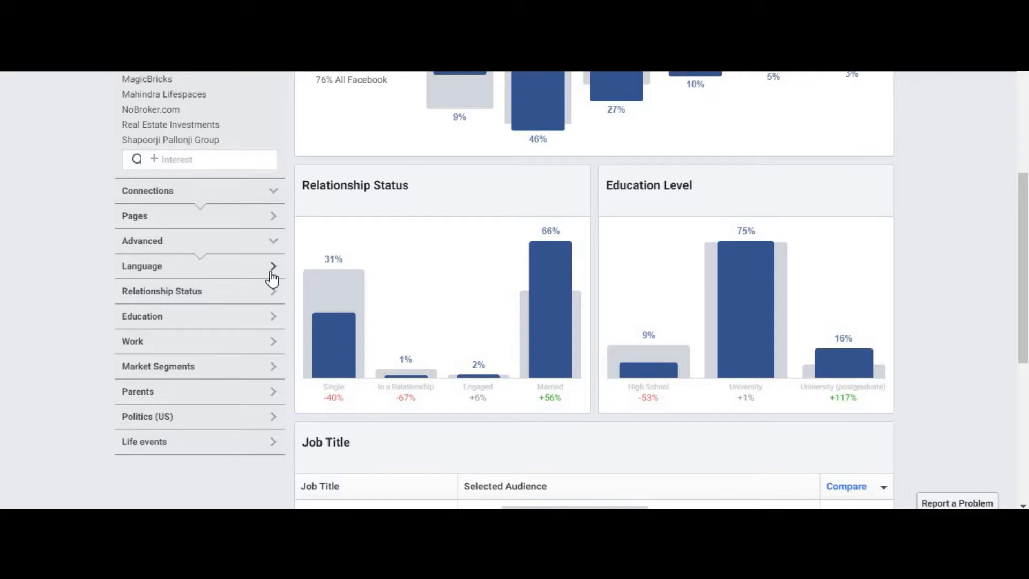
pyautogui.click(273, 279)
pyautogui.click(274, 279)
# - Expand the Relationship Status filter and restrict the audience to Married people
pyautogui.click(273, 296)
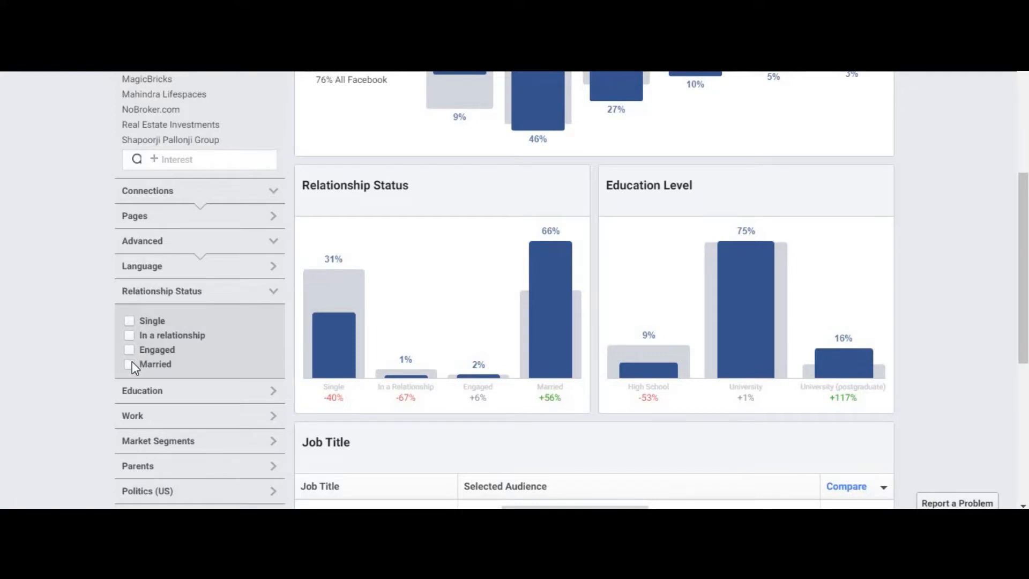
pyautogui.scroll(2, 539, 339)
pyautogui.scroll(-2, 489, 349)
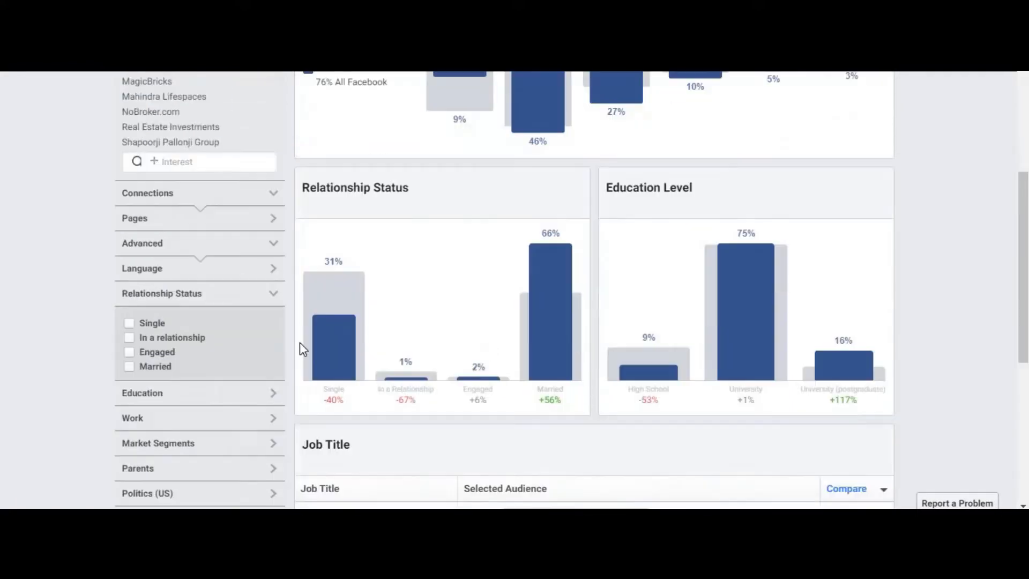
pyautogui.click(137, 364)
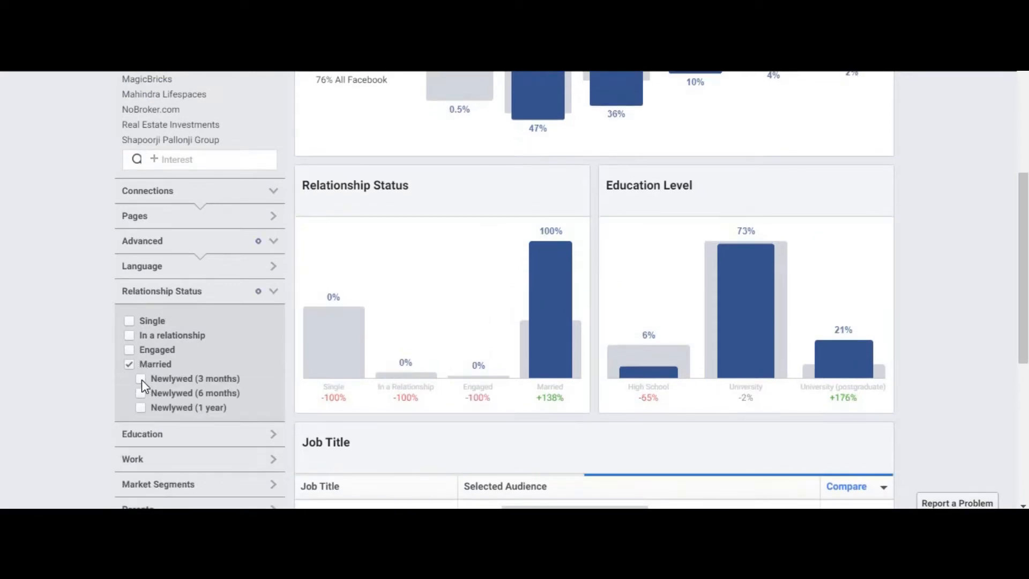
# - Try narrowing the Married audience to newlyweds of 3 months, 6 months and 1 year
pyautogui.click(142, 380)
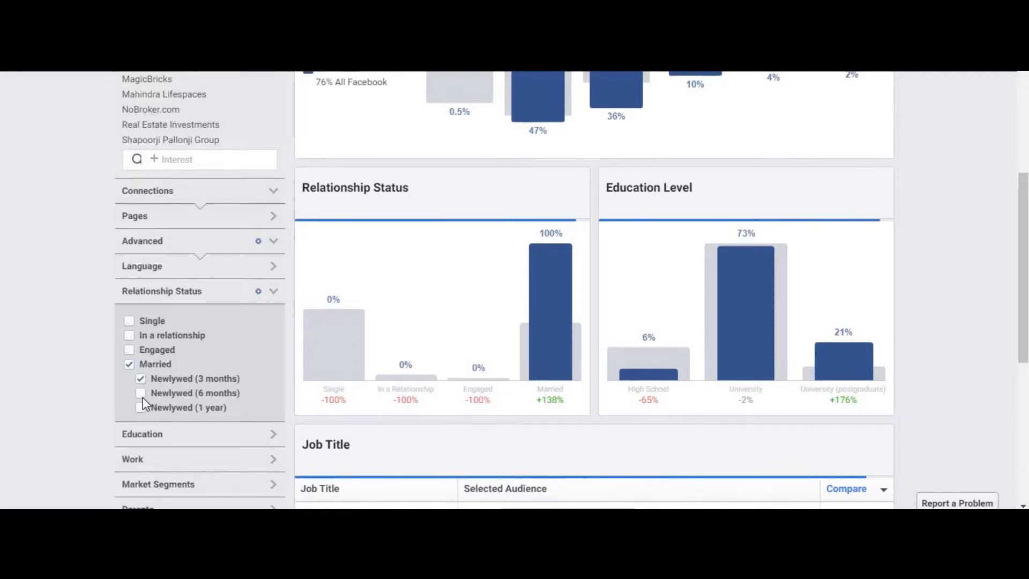
pyautogui.click(142, 397)
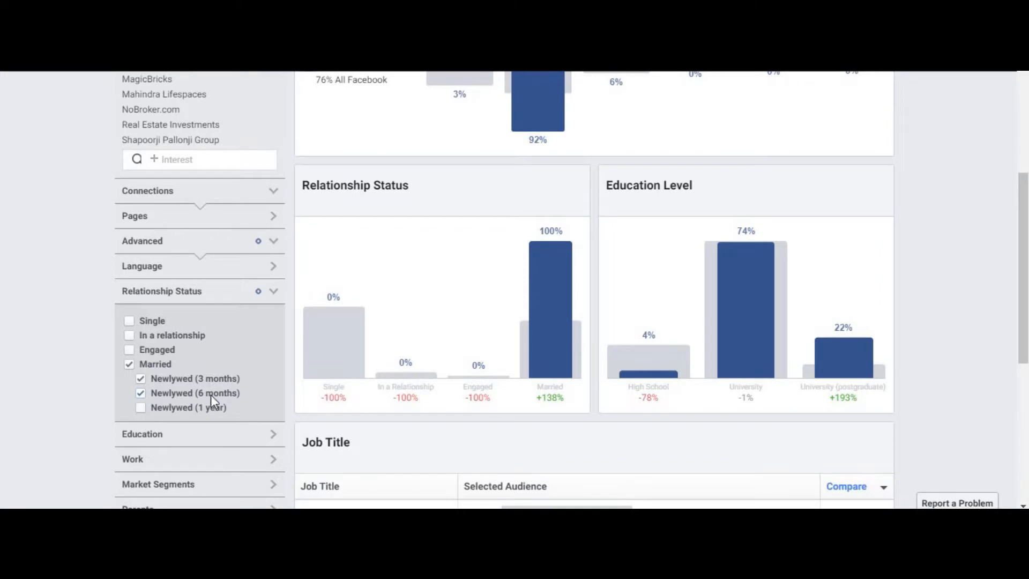
pyautogui.click(142, 406)
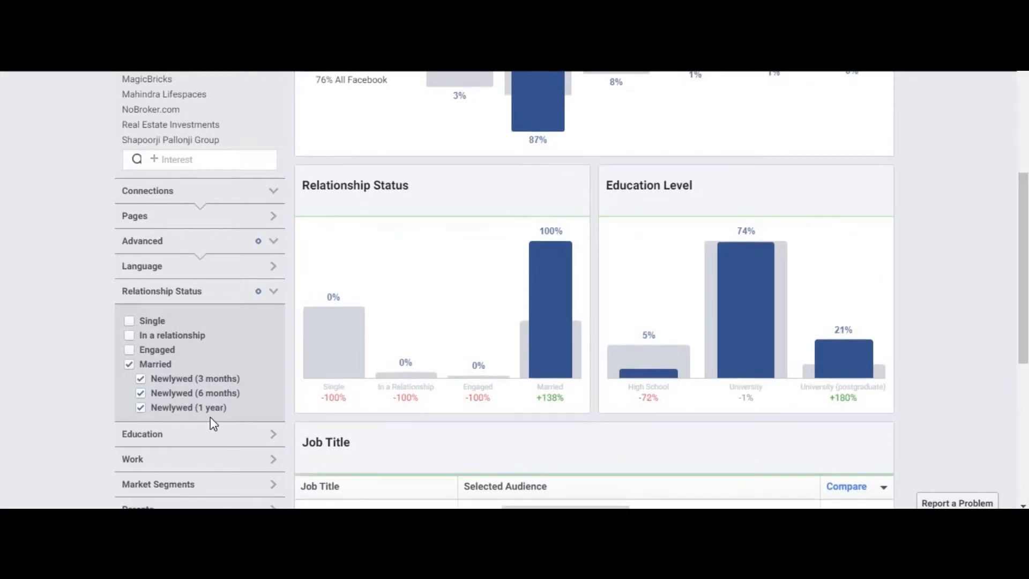
# - Clear the 1 year, 6 months and 3 months newlywed options under Married
pyautogui.click(144, 407)
pyautogui.click(139, 395)
pyautogui.click(140, 380)
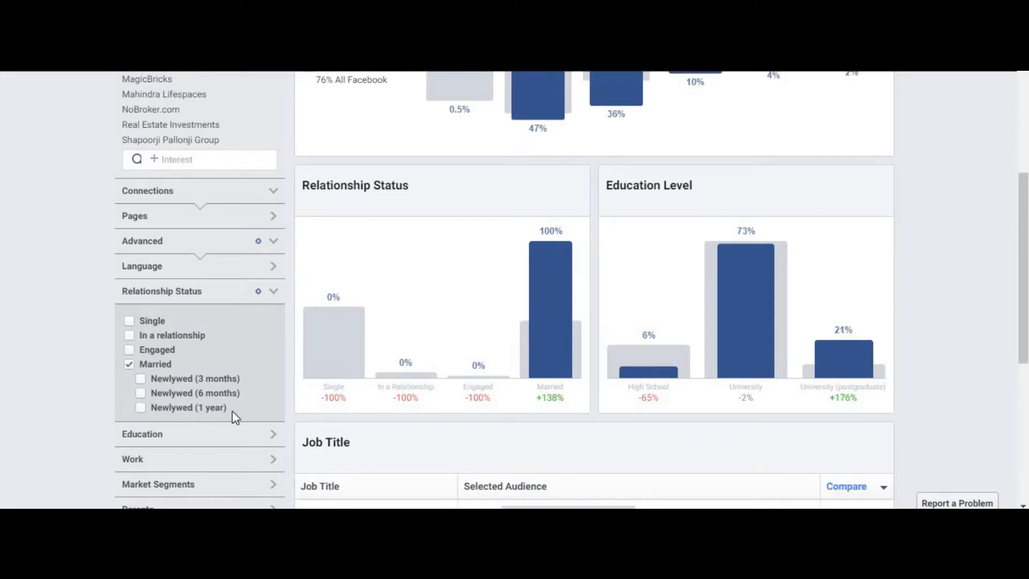
# - Remove the Married restriction from the audience and collapse the Relationship Status filter
pyautogui.click(130, 364)
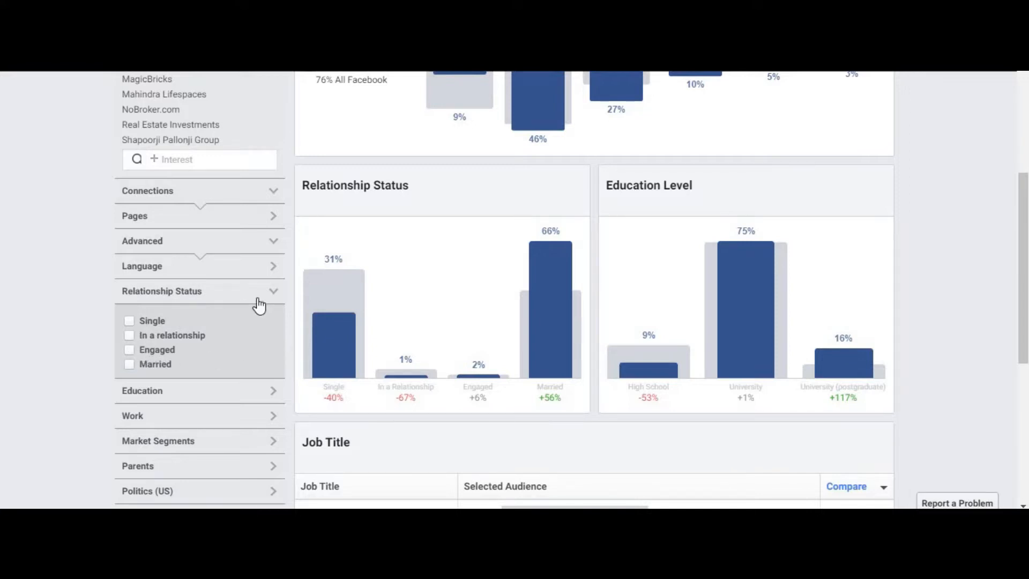
pyautogui.click(275, 294)
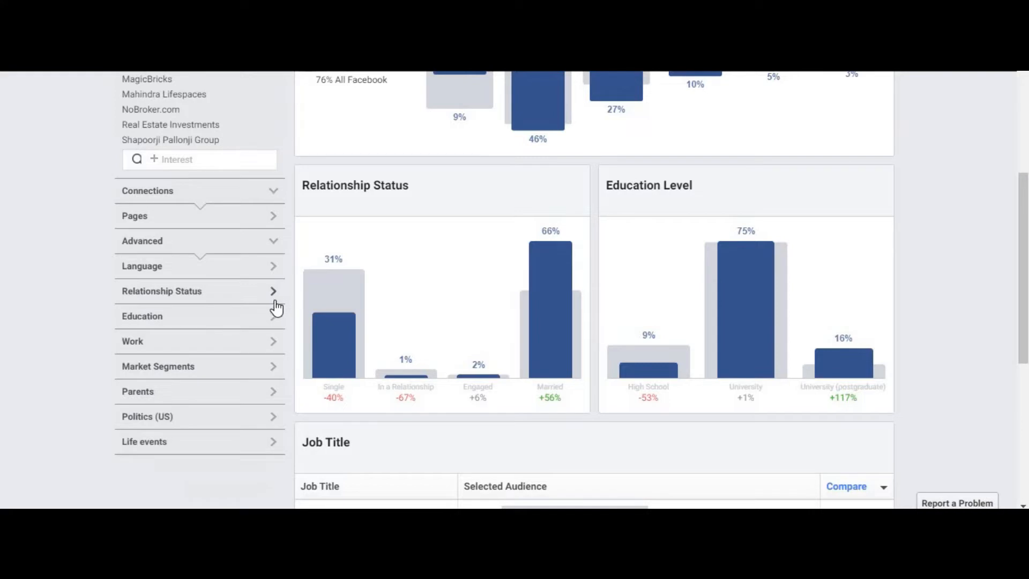
# - View the Education levels and the Work job title field among the advanced filters, collapsing each again
pyautogui.click(239, 329)
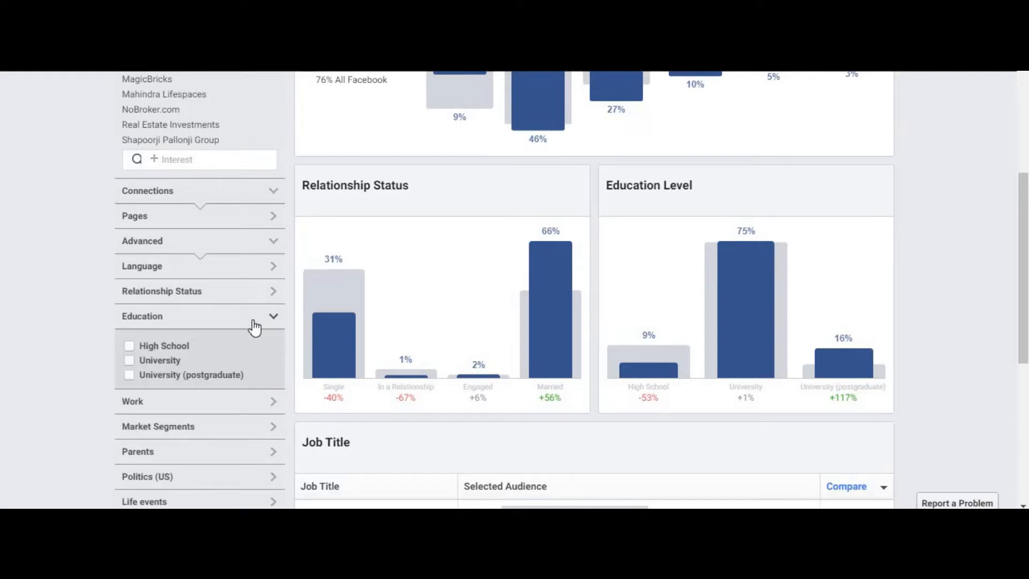
pyautogui.click(254, 327)
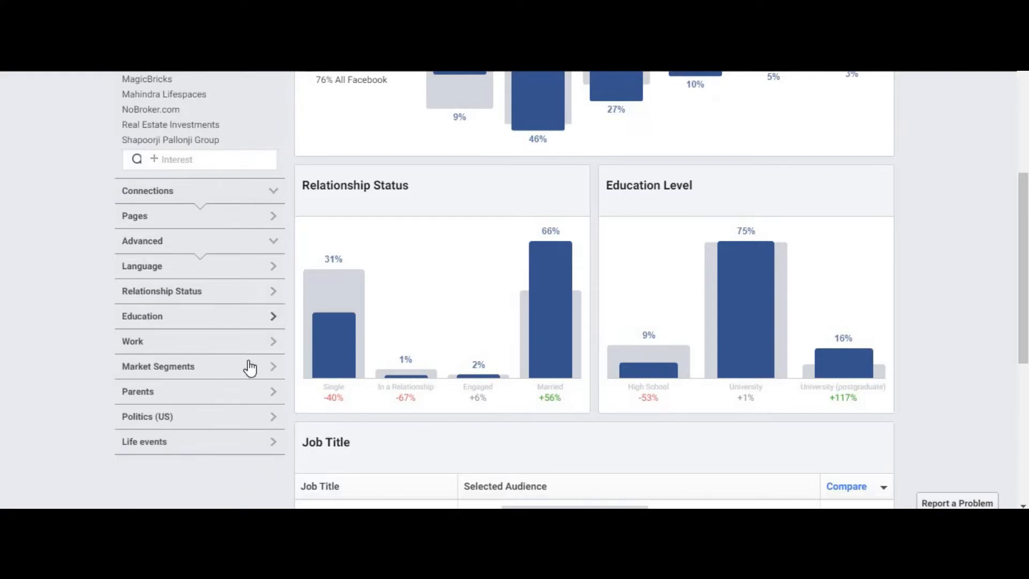
pyautogui.click(247, 343)
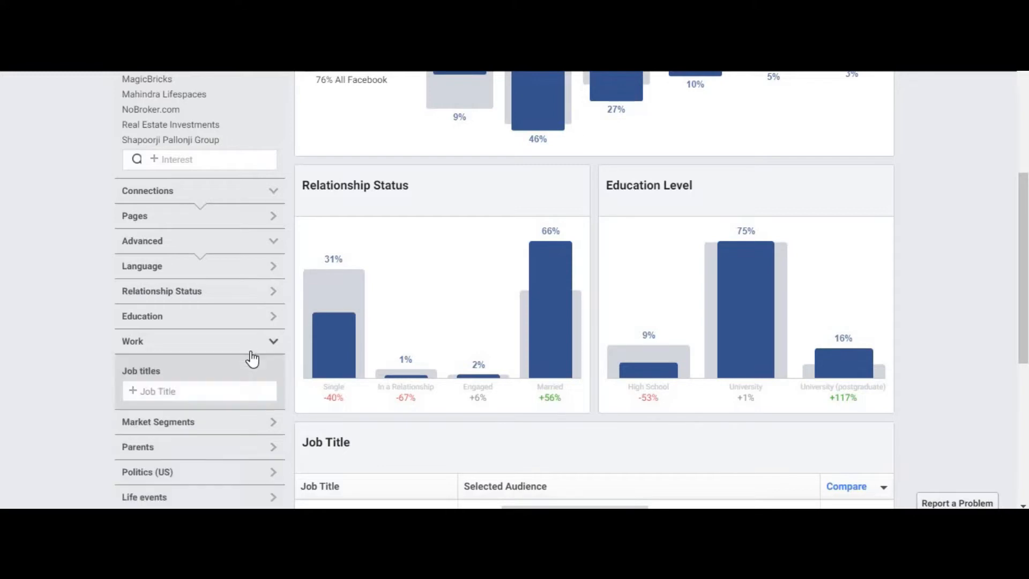
pyautogui.click(189, 396)
pyautogui.click(272, 346)
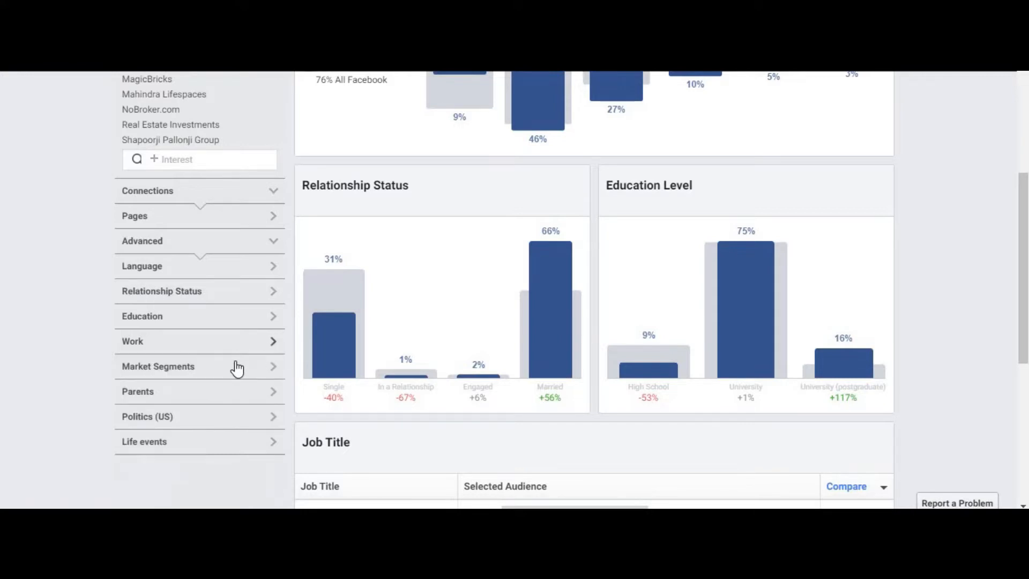
# - Open the explanation of how the new audience's size is estimated, and close it again
pyautogui.scroll(-2, 243, 354)
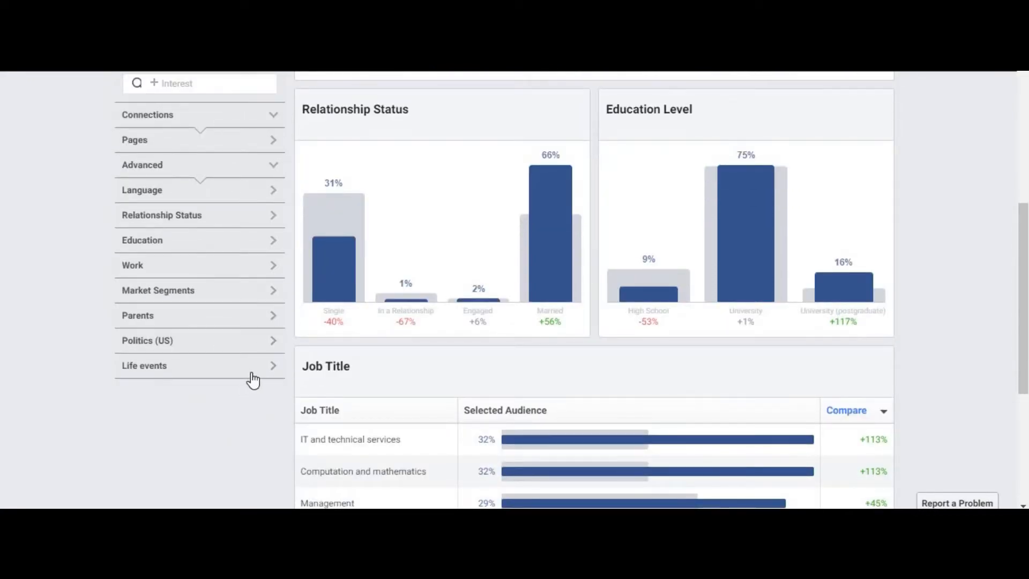
pyautogui.scroll(7, 253, 378)
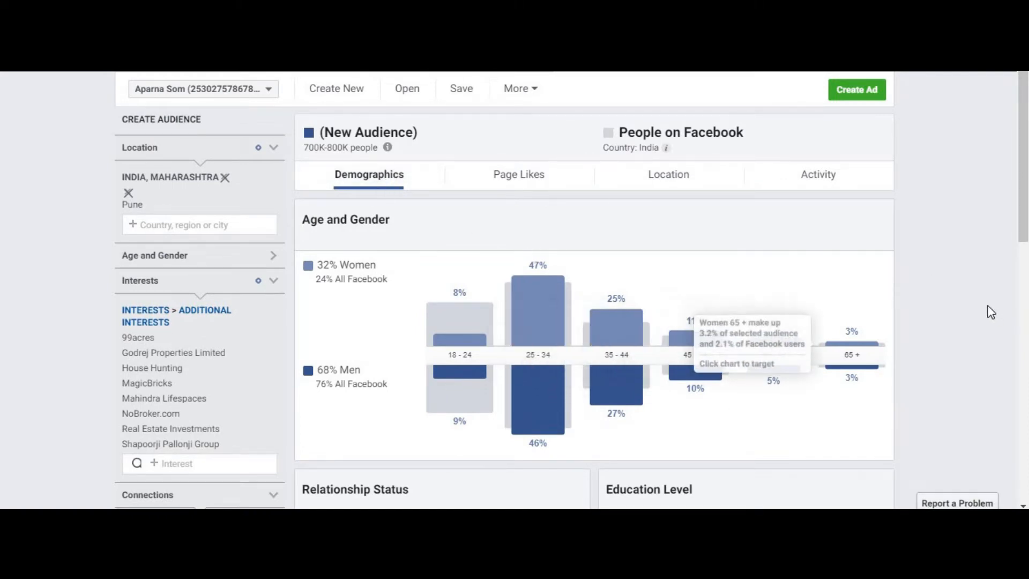
pyautogui.scroll(-2, 455, 238)
pyautogui.scroll(2, 455, 239)
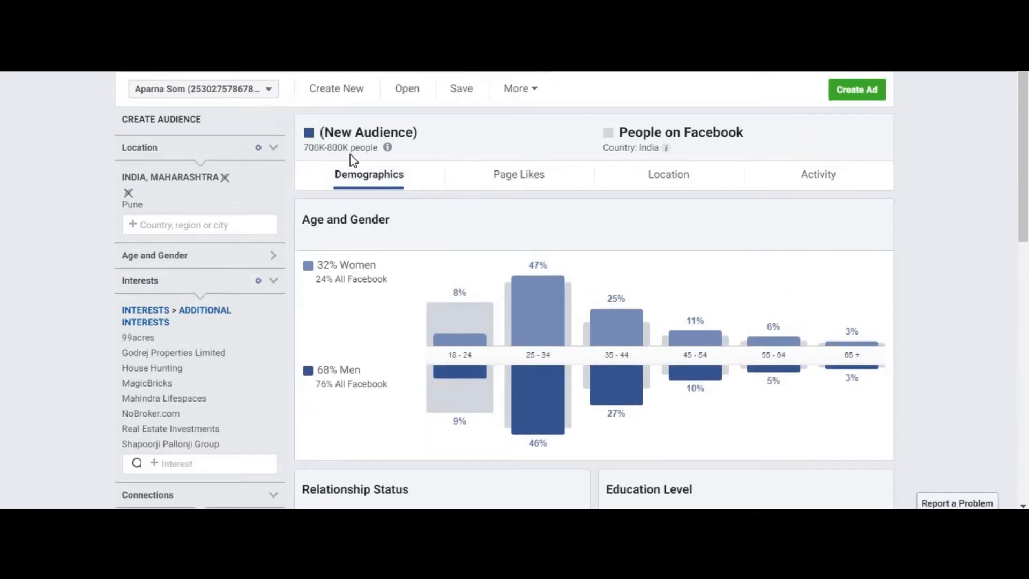
pyautogui.click(388, 147)
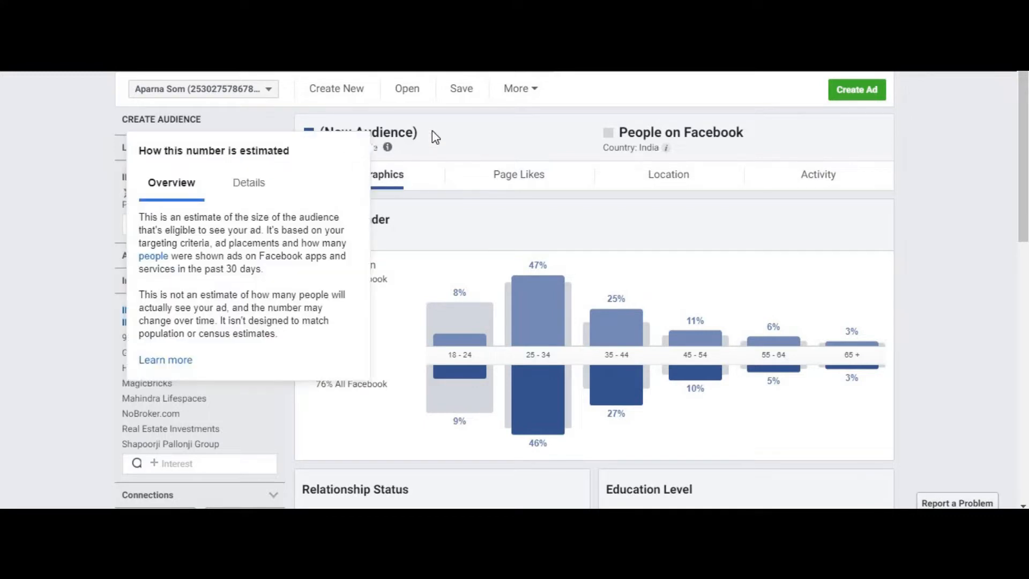
pyautogui.click(453, 150)
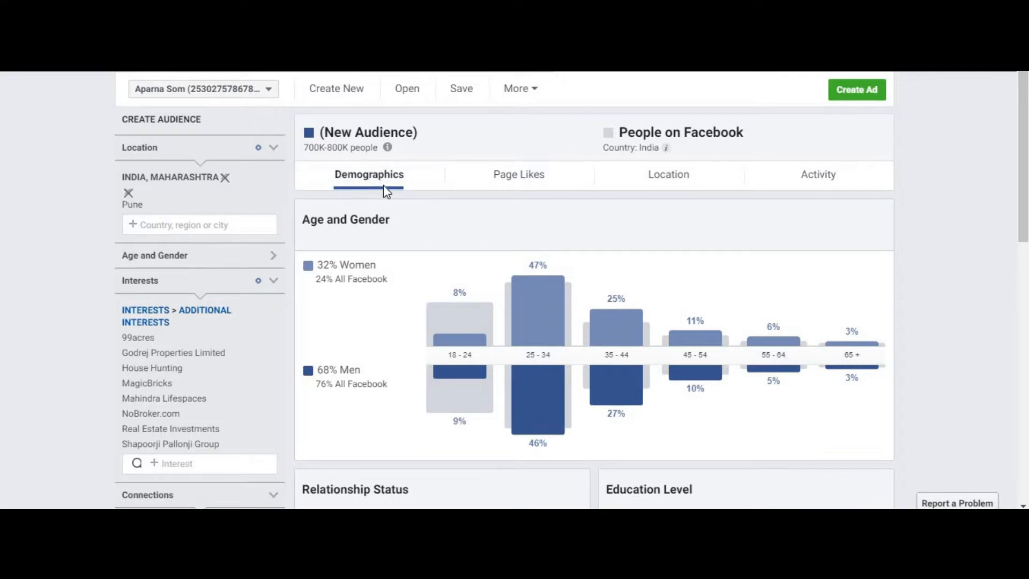
pyautogui.moveTo(386, 147)
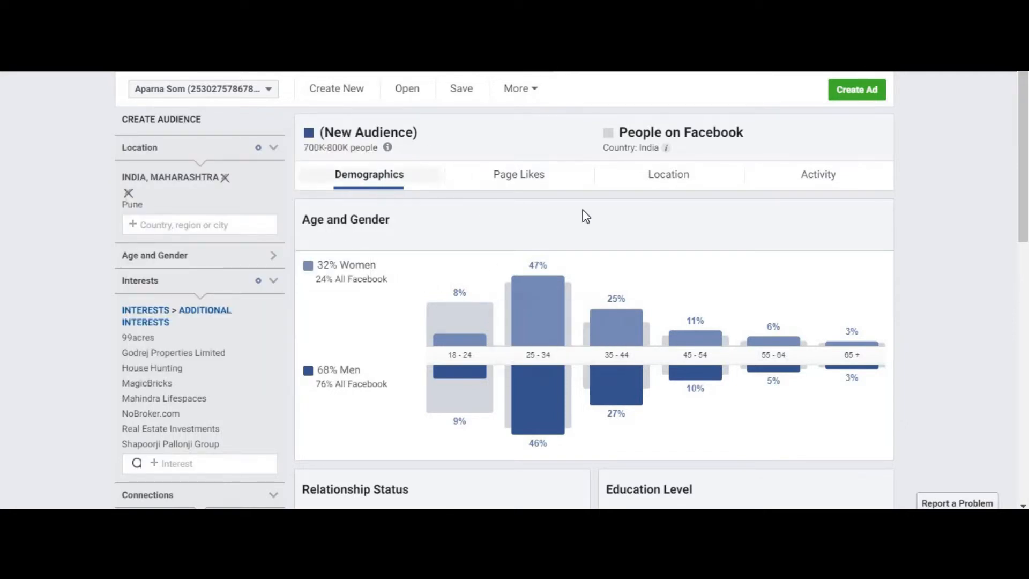
# - Examine the Age and Gender chart, comparing women and men in the age groups with all Facebook users
pyautogui.scroll(-1, 949, 346)
pyautogui.scroll(1, 960, 316)
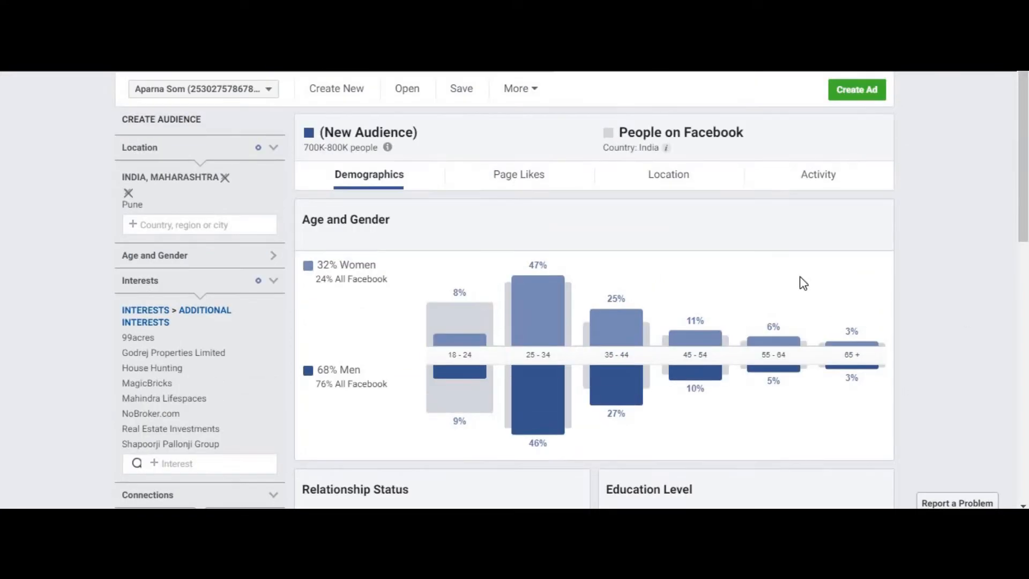
pyautogui.scroll(-1, 996, 282)
pyautogui.scroll(1, 992, 282)
pyautogui.scroll(-1, 538, 248)
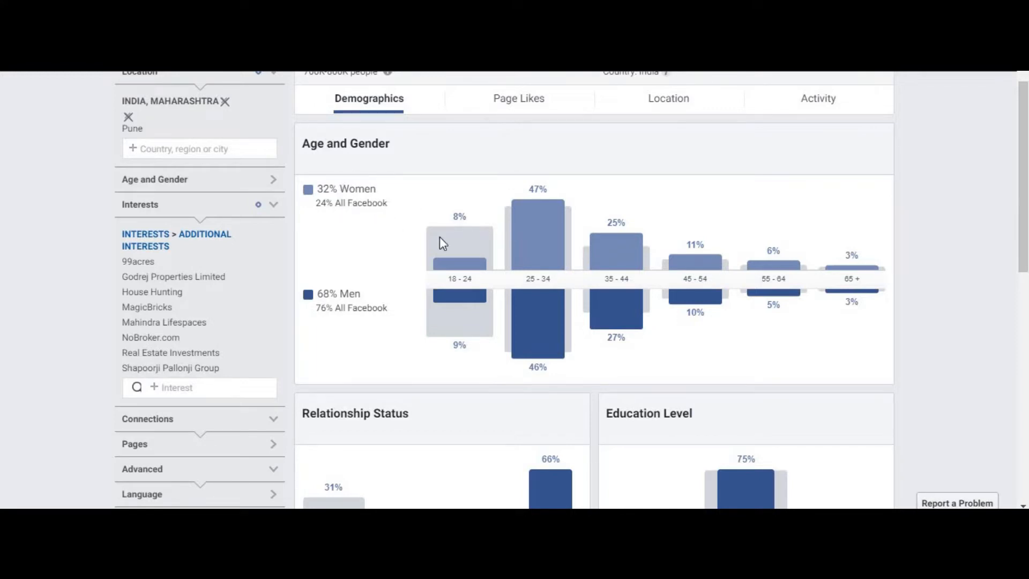
pyautogui.moveTo(450, 253)
pyautogui.scroll(2, 344, 195)
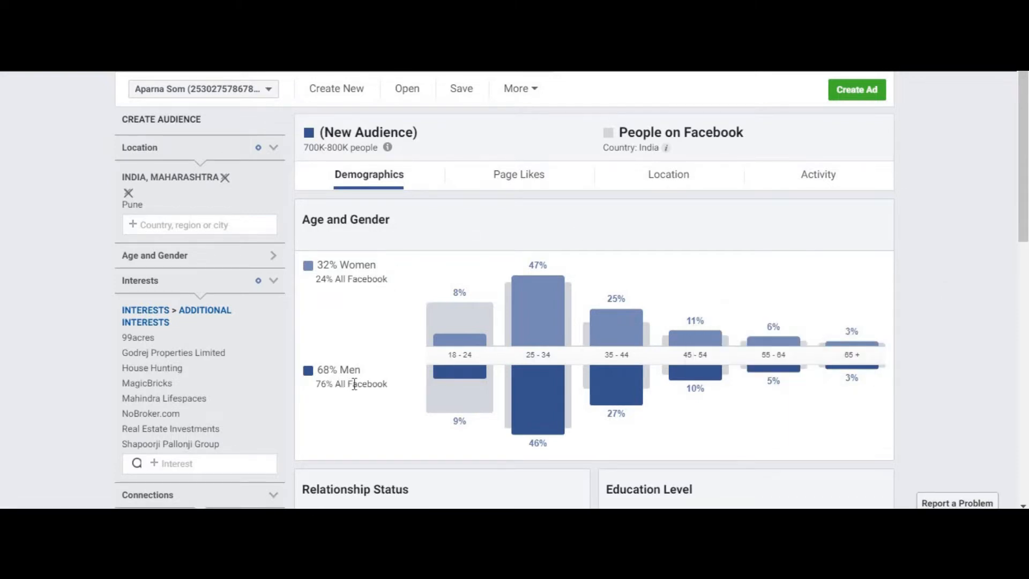
pyautogui.moveTo(455, 325)
pyautogui.moveTo(466, 301)
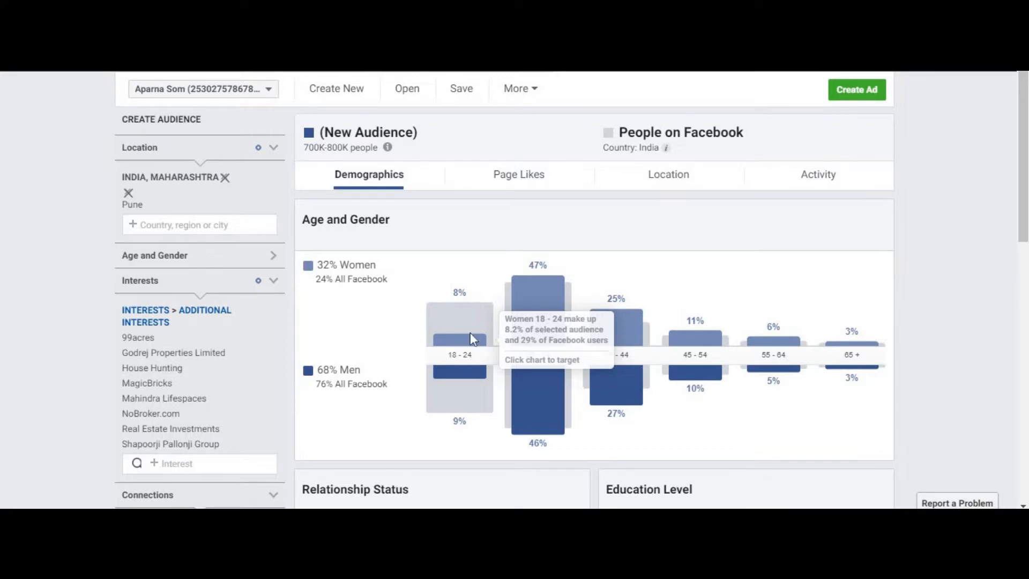
pyautogui.moveTo(466, 402)
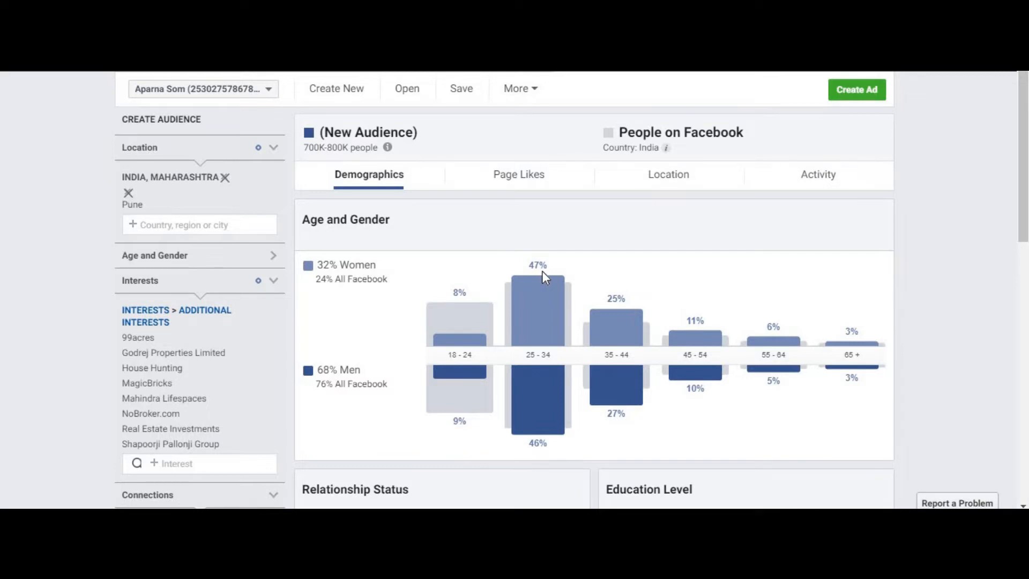
pyautogui.moveTo(546, 266)
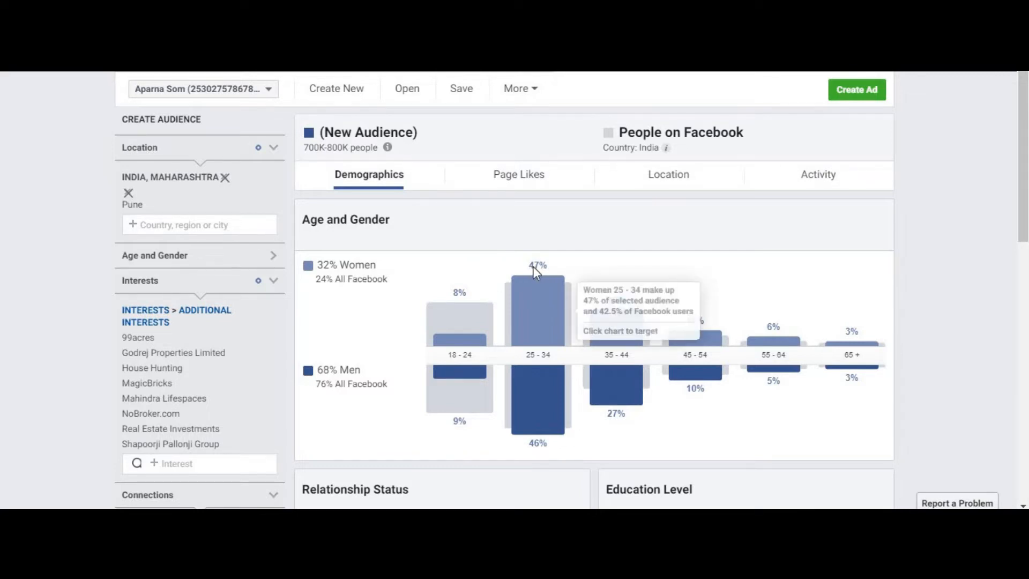
pyautogui.moveTo(563, 432)
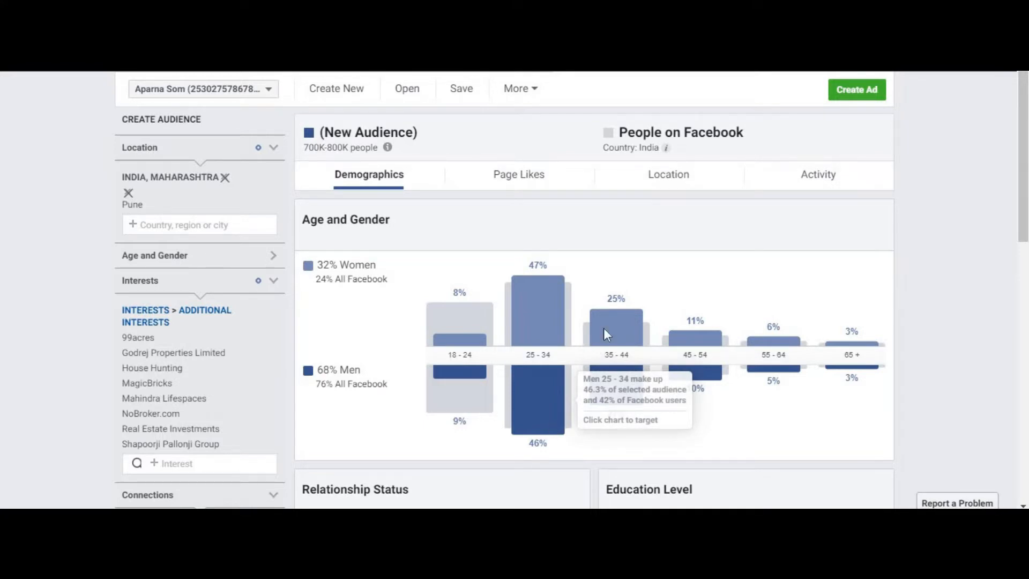
pyautogui.moveTo(622, 320)
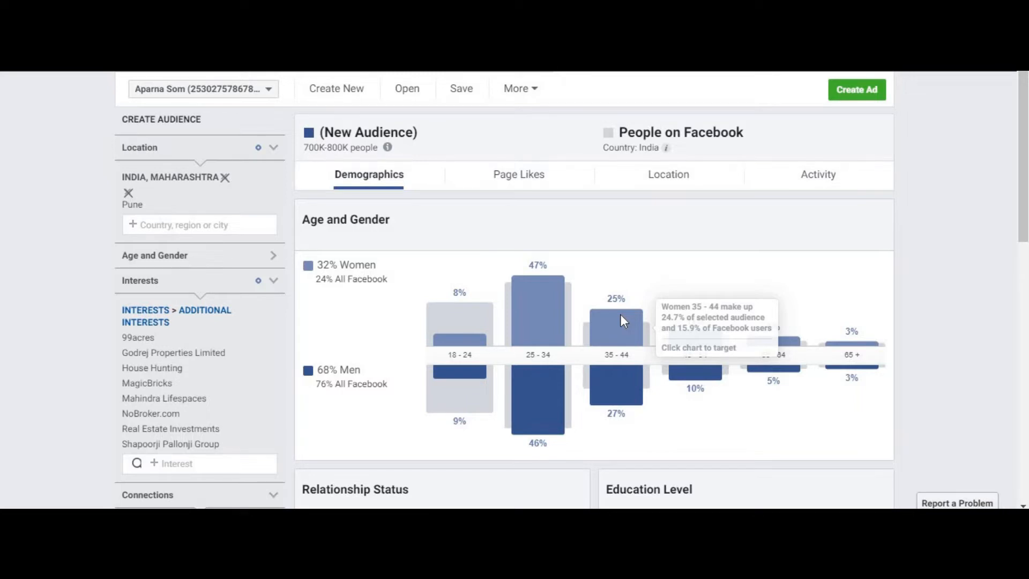
pyautogui.moveTo(630, 385)
pyautogui.moveTo(697, 372)
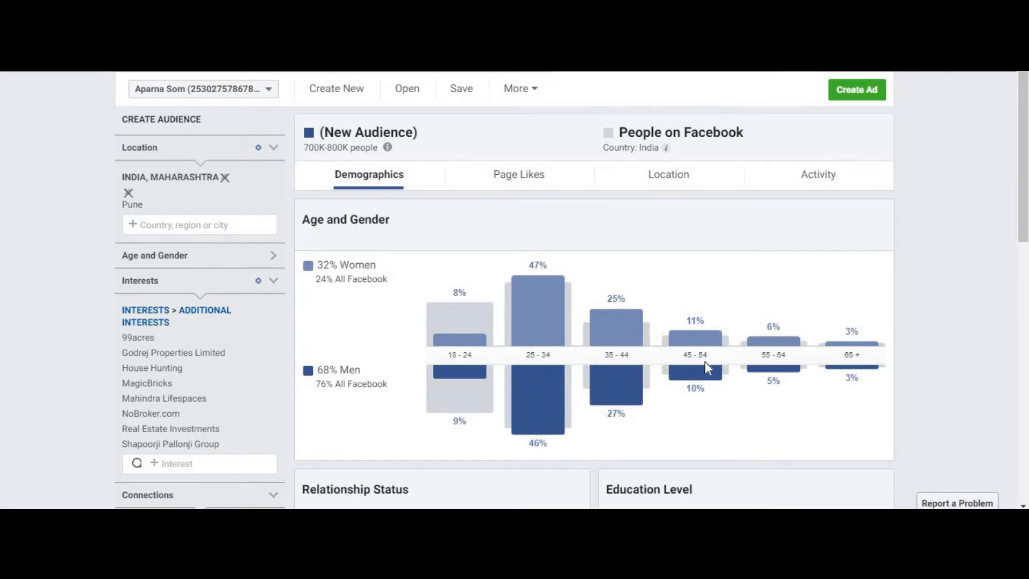
pyautogui.moveTo(779, 367)
pyautogui.moveTo(822, 342)
pyautogui.moveTo(442, 297)
pyautogui.scroll(-2, 942, 323)
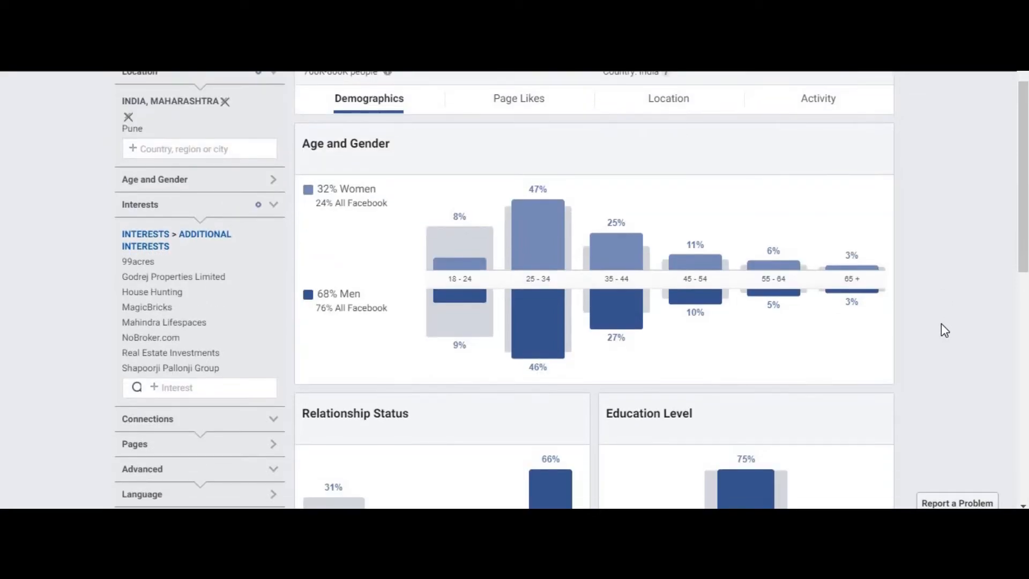
pyautogui.moveTo(886, 317)
pyautogui.scroll(-2, 367, 355)
pyautogui.scroll(2, 368, 357)
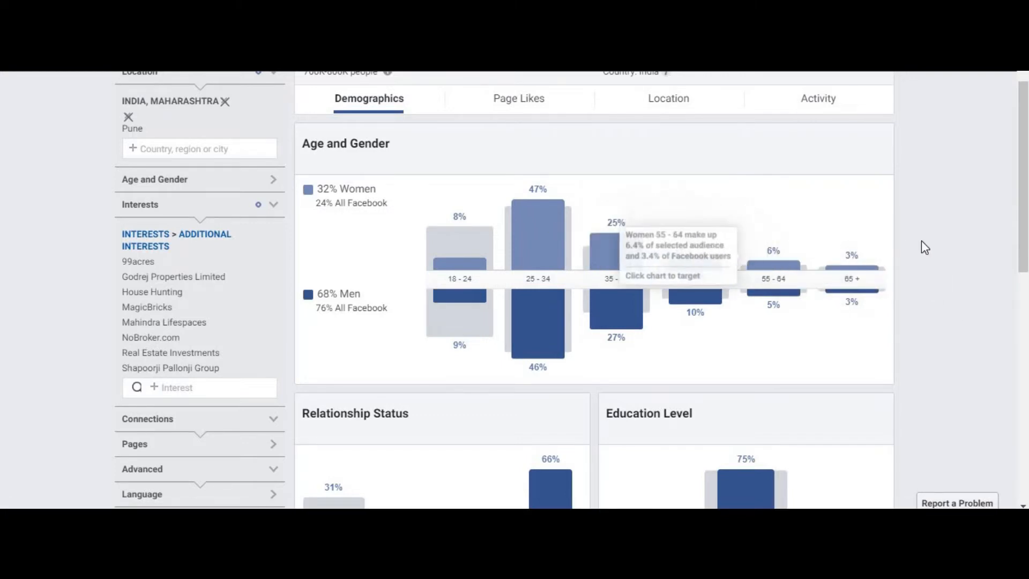
# - Examine the Relationship Status chart, comparing the share of Married people with Facebook users overall
pyautogui.scroll(-5, 958, 239)
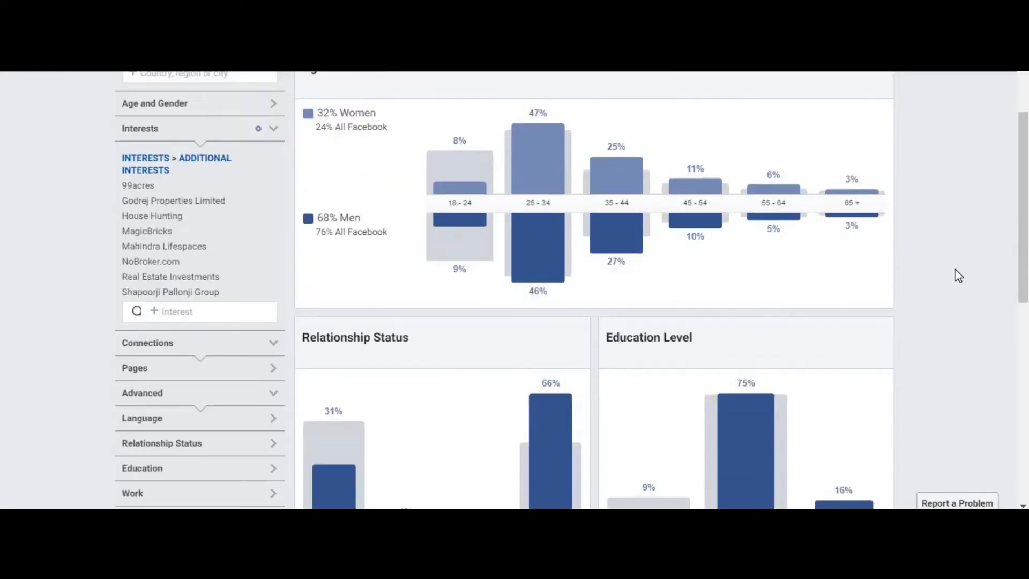
pyautogui.scroll(1, 439, 354)
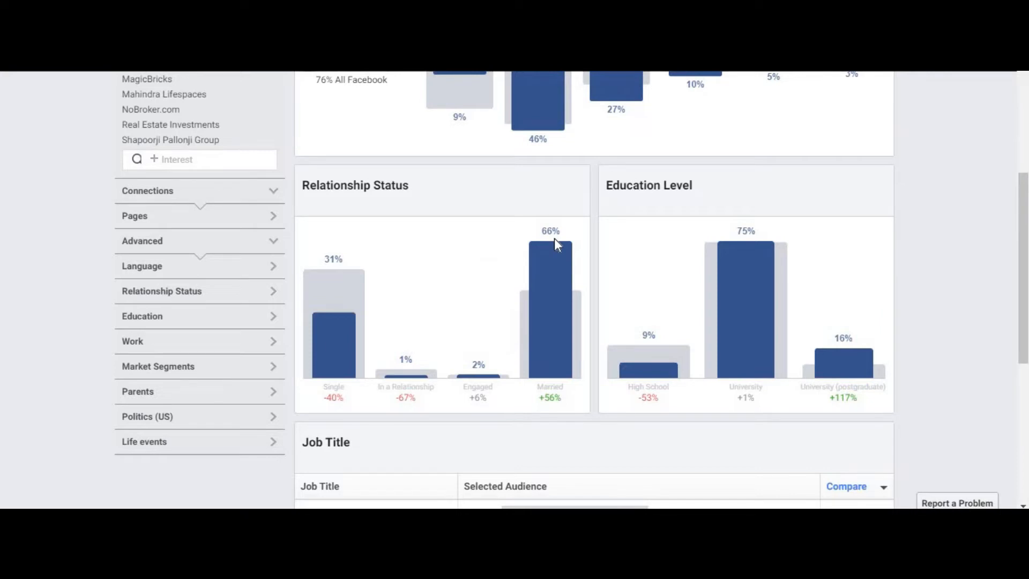
pyautogui.moveTo(555, 242)
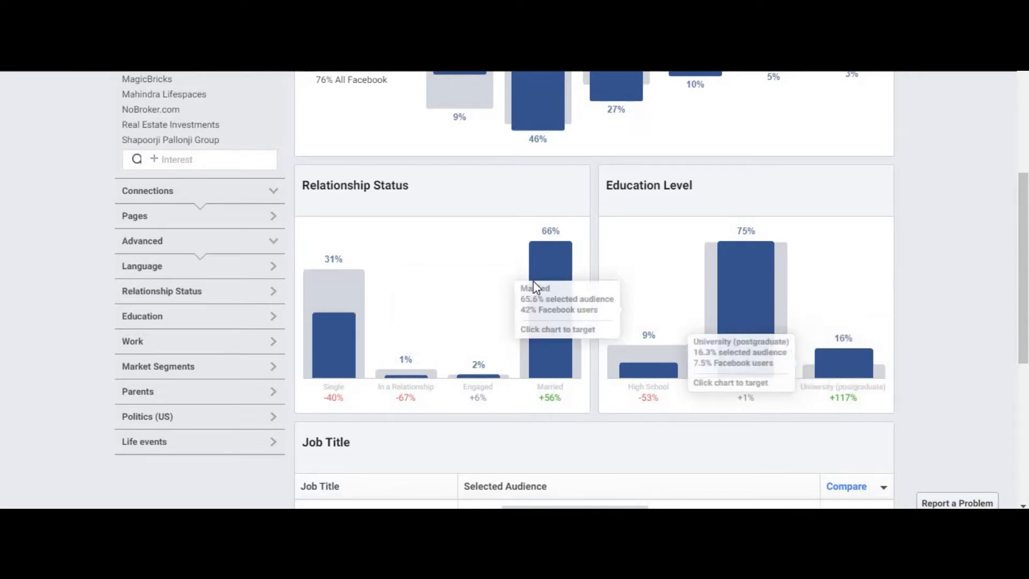
pyautogui.moveTo(538, 263)
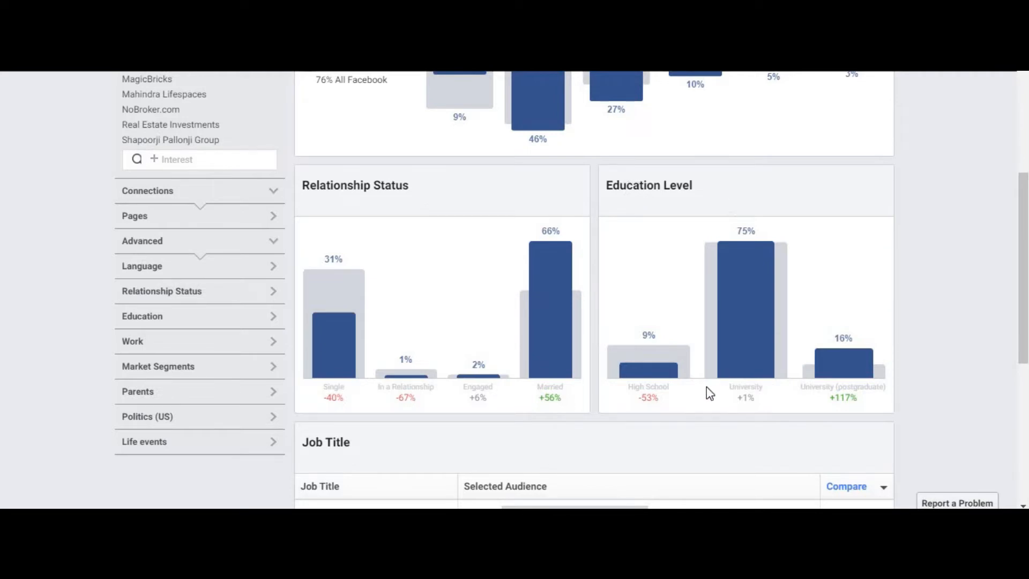
# - Recheck the audience size and examine the Education Level chart for High School, University and University (postgraduate)
pyautogui.scroll(5, 530, 223)
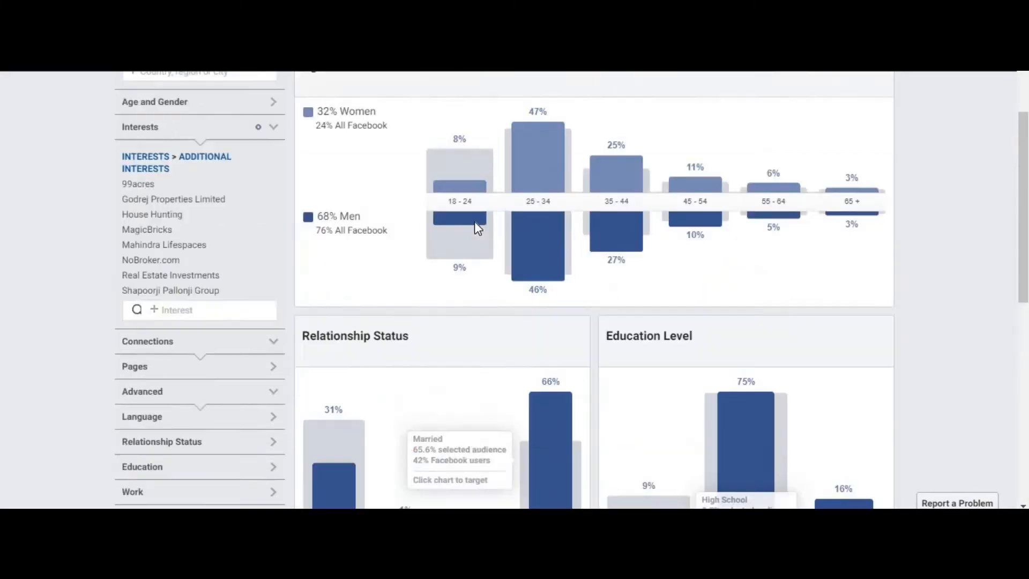
pyautogui.moveTo(397, 149)
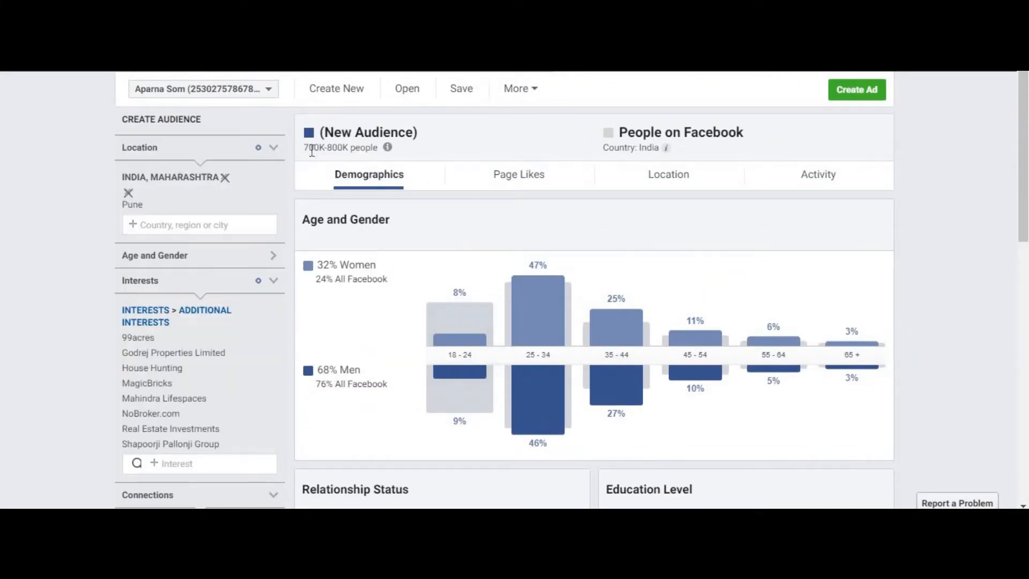
pyautogui.scroll(-5, 692, 236)
pyautogui.moveTo(655, 284)
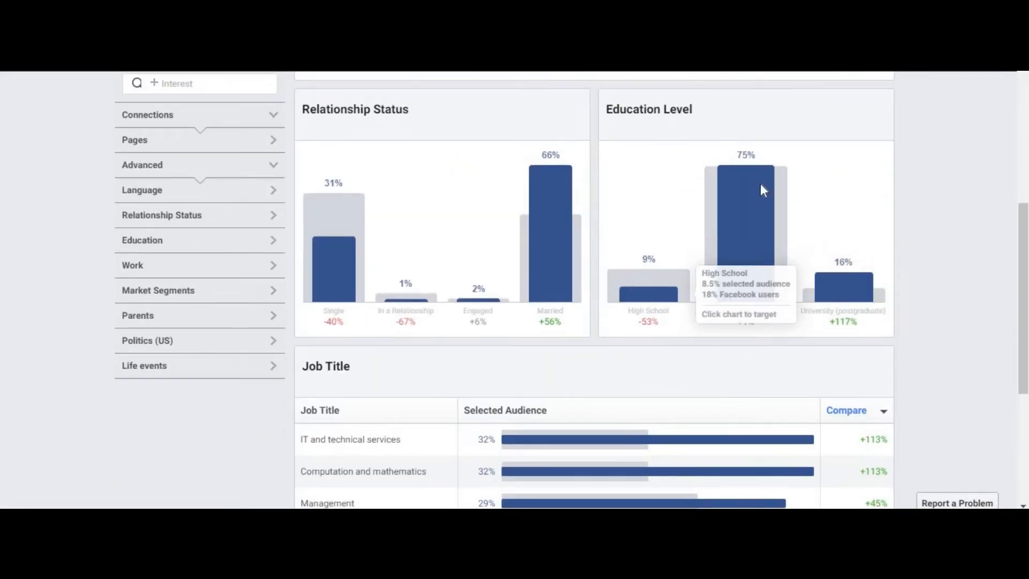
pyautogui.moveTo(755, 177)
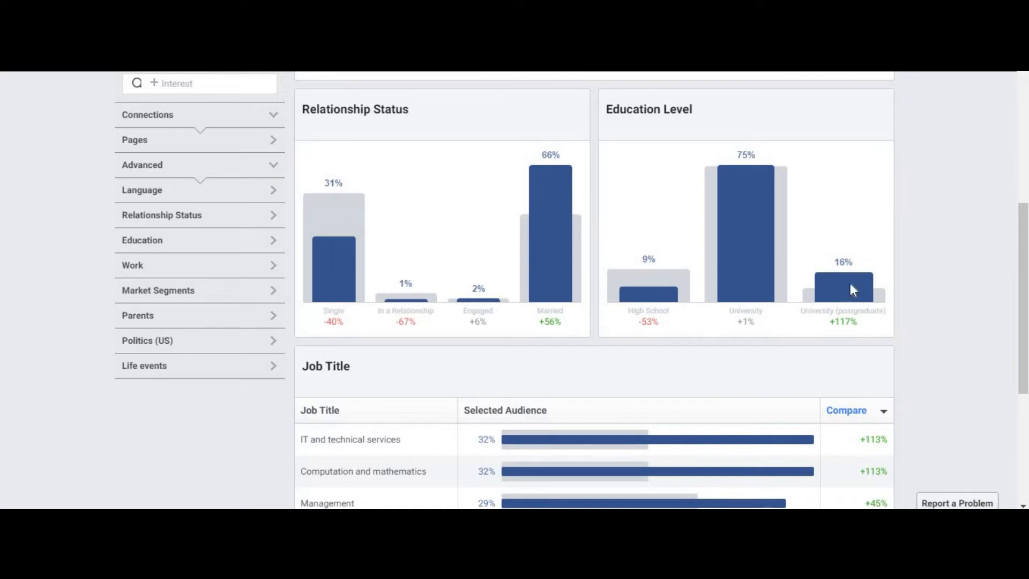
pyautogui.moveTo(860, 292)
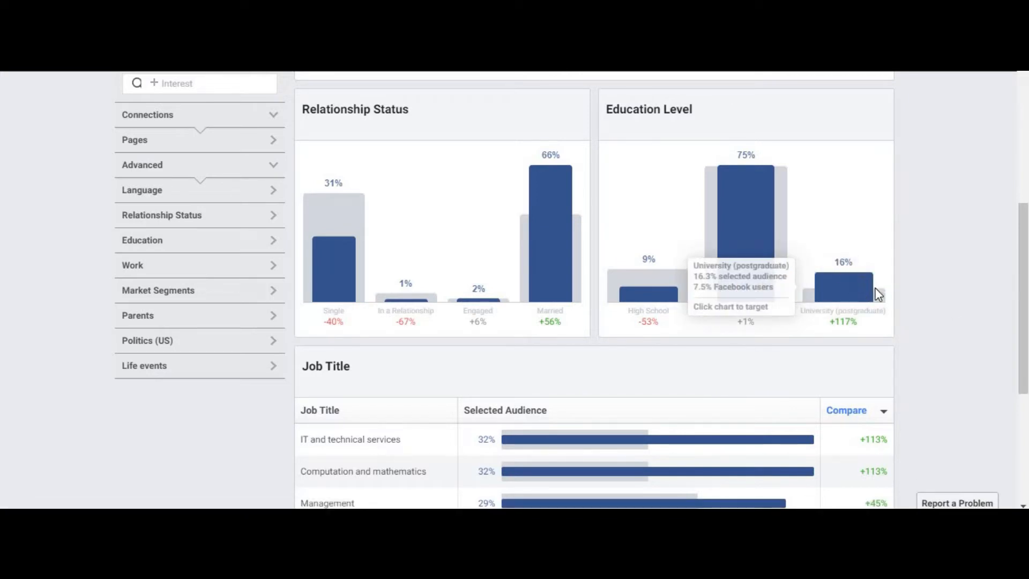
pyautogui.moveTo(764, 159)
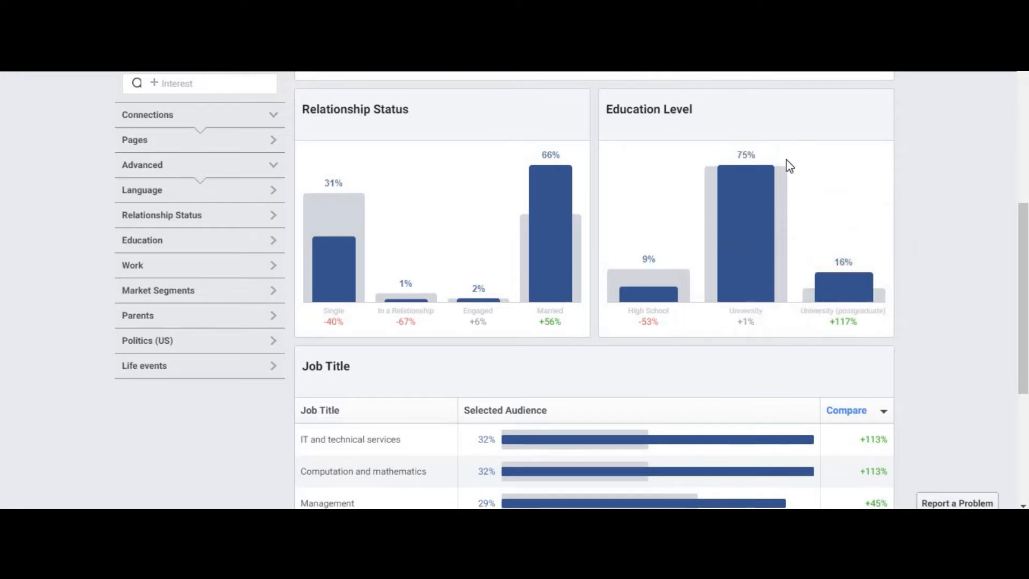
pyautogui.scroll(-1, 912, 236)
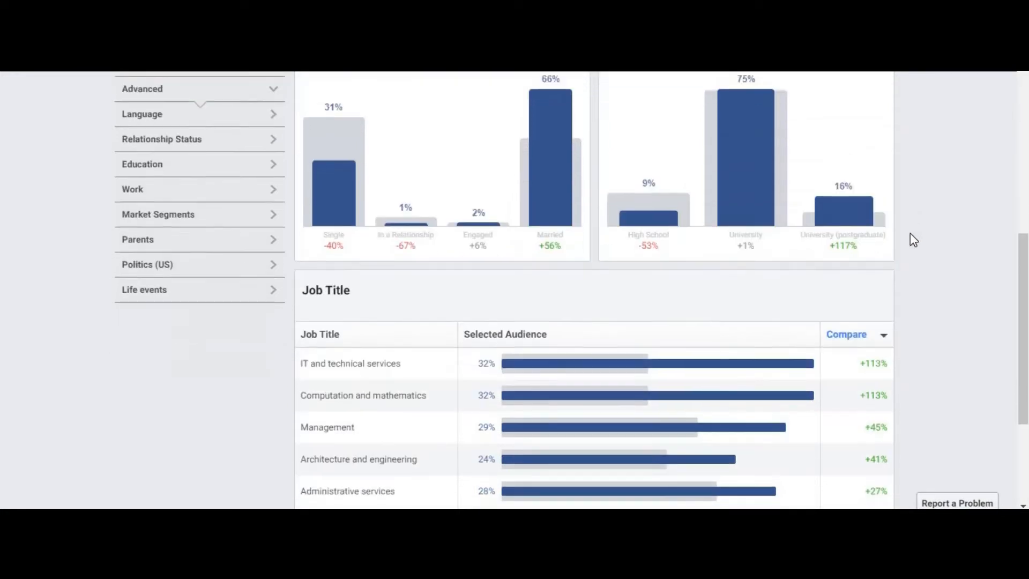
pyautogui.scroll(1, 910, 234)
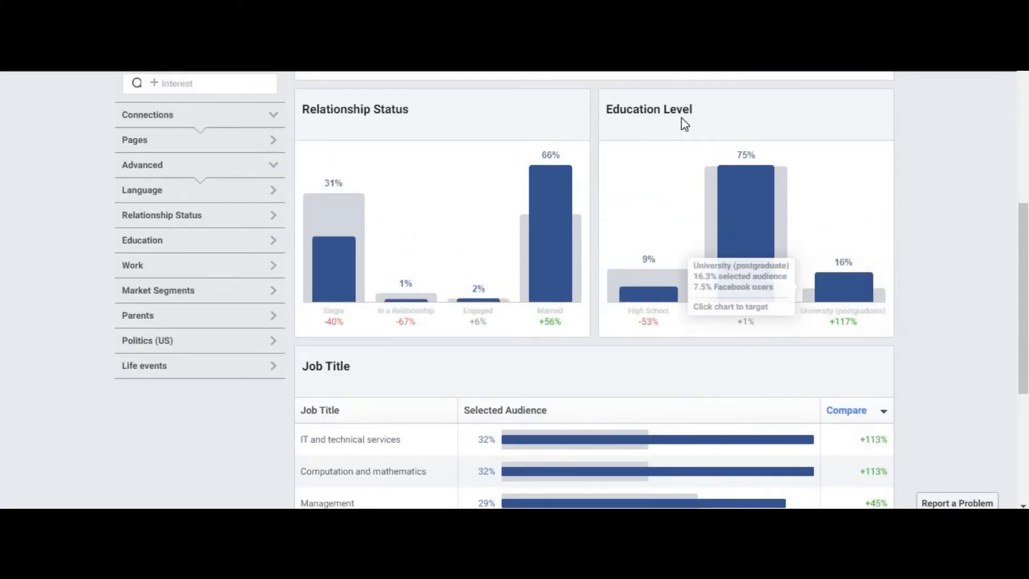
# - Examine the Job Title chart, comparing the IT and technical services share of the selected audience with Facebook users
pyautogui.scroll(-1, 787, 214)
pyautogui.scroll(-3, 790, 246)
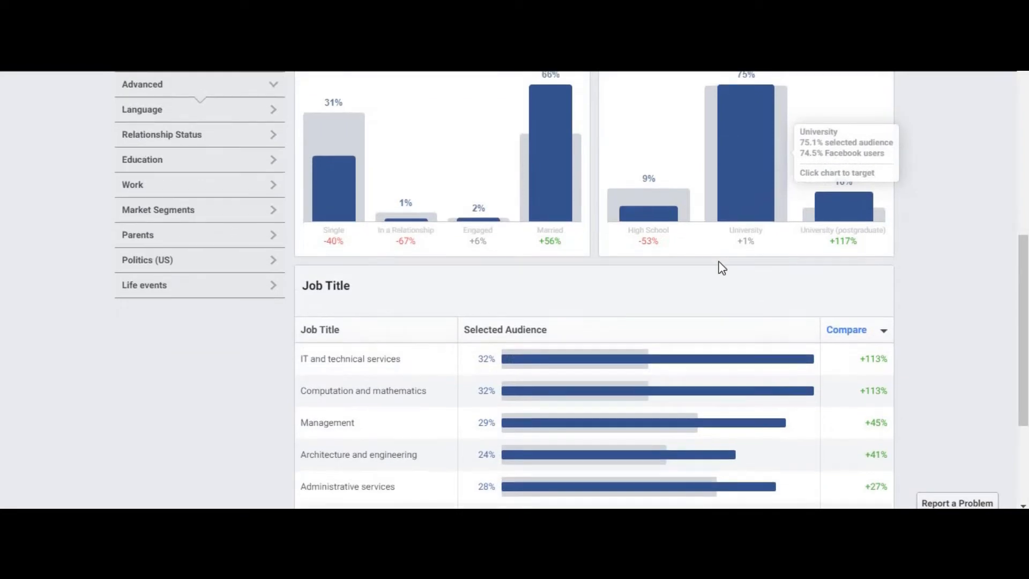
pyautogui.scroll(1, 256, 296)
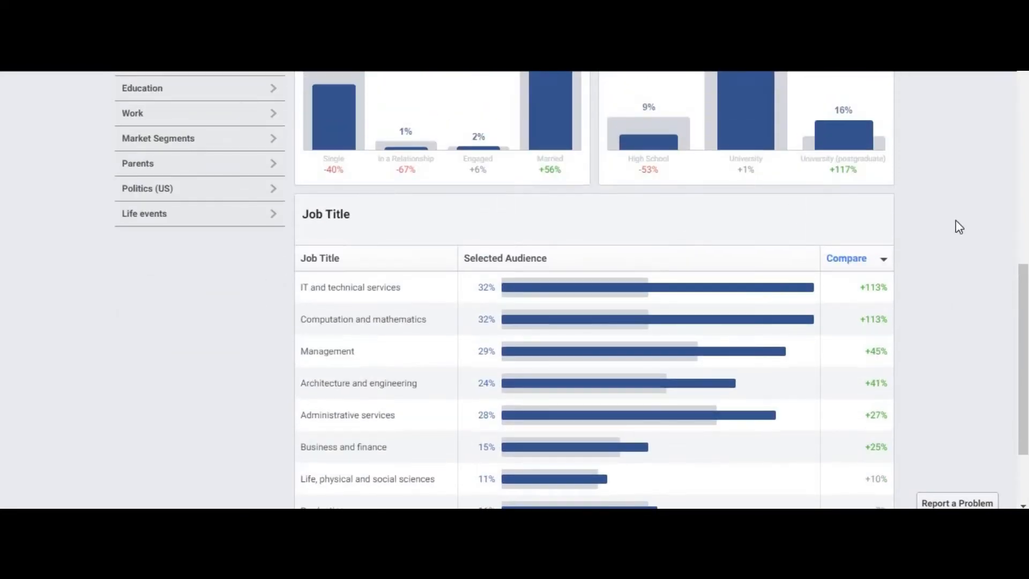
pyautogui.scroll(1, 476, 295)
pyautogui.moveTo(307, 290); pyautogui.dragTo(388, 299)
pyautogui.click(349, 294)
pyautogui.tripleClick(313, 293)
pyautogui.click(372, 301)
pyautogui.scroll(-1, 273, 368)
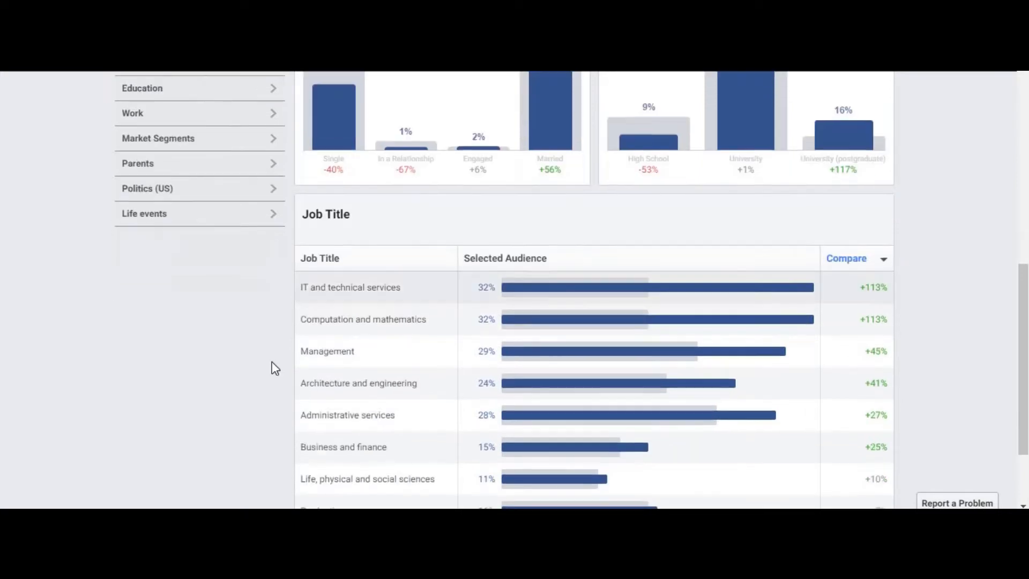
pyautogui.scroll(-1, 255, 343)
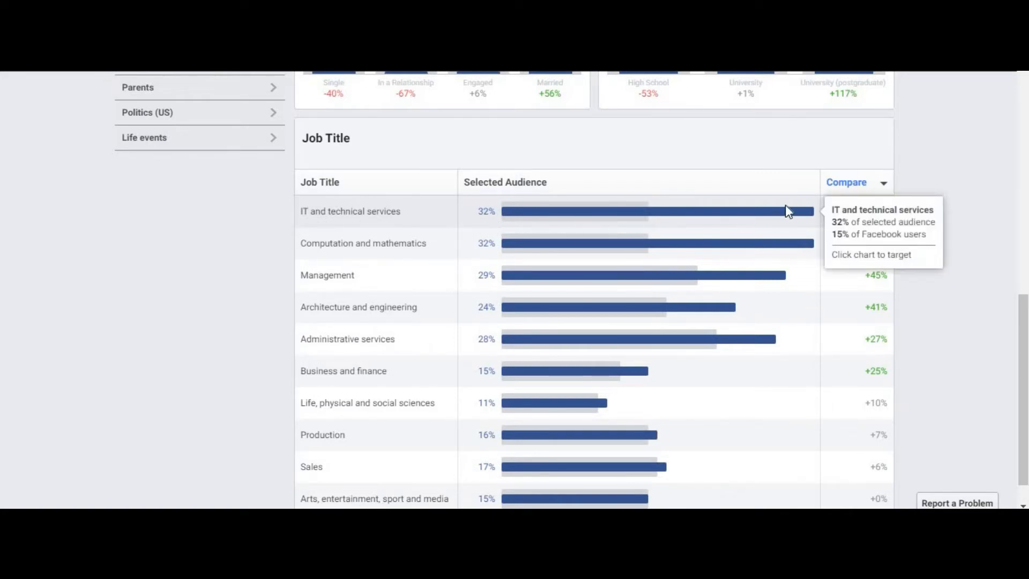
pyautogui.moveTo(809, 213)
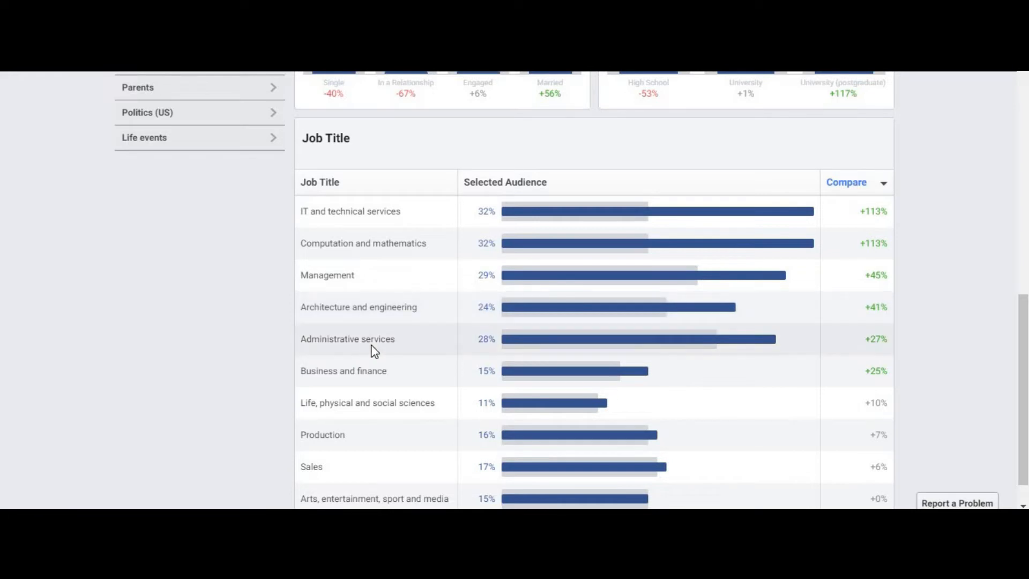
# - Examine the Administrative services row of the Job Title chart and compare it with the other job categories
pyautogui.scroll(-1, 398, 306)
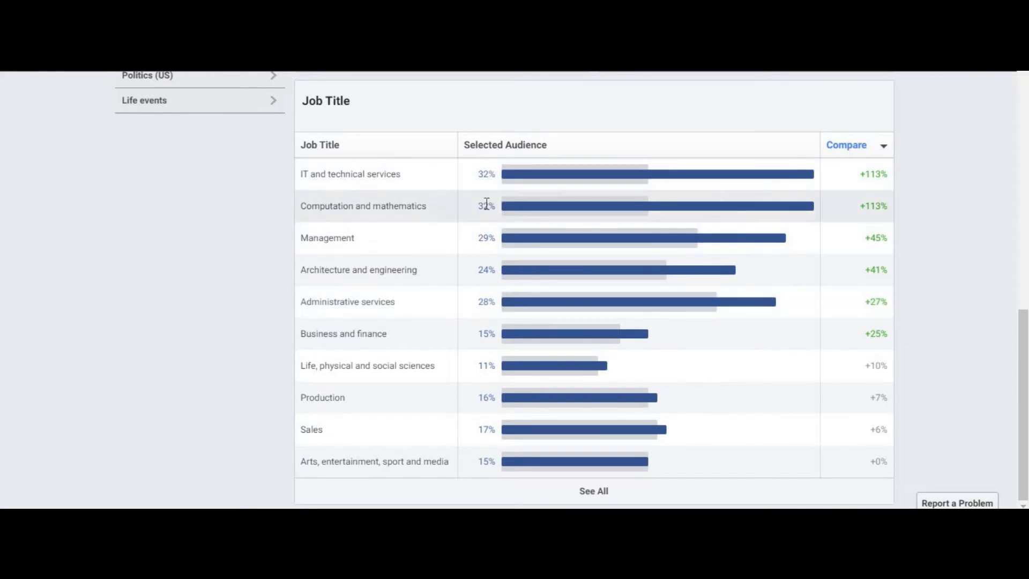
pyautogui.tripleClick(343, 309)
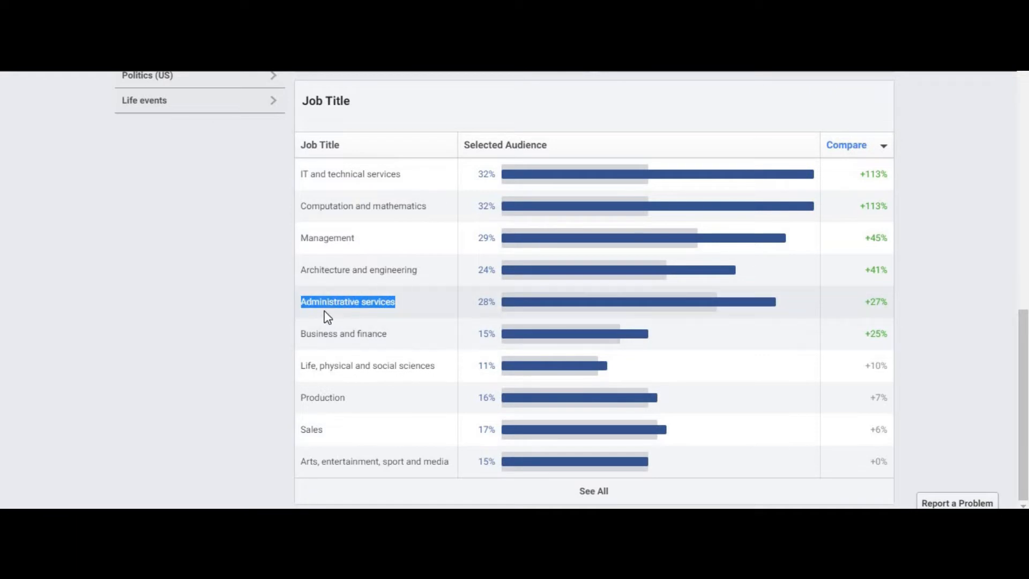
pyautogui.click(413, 307)
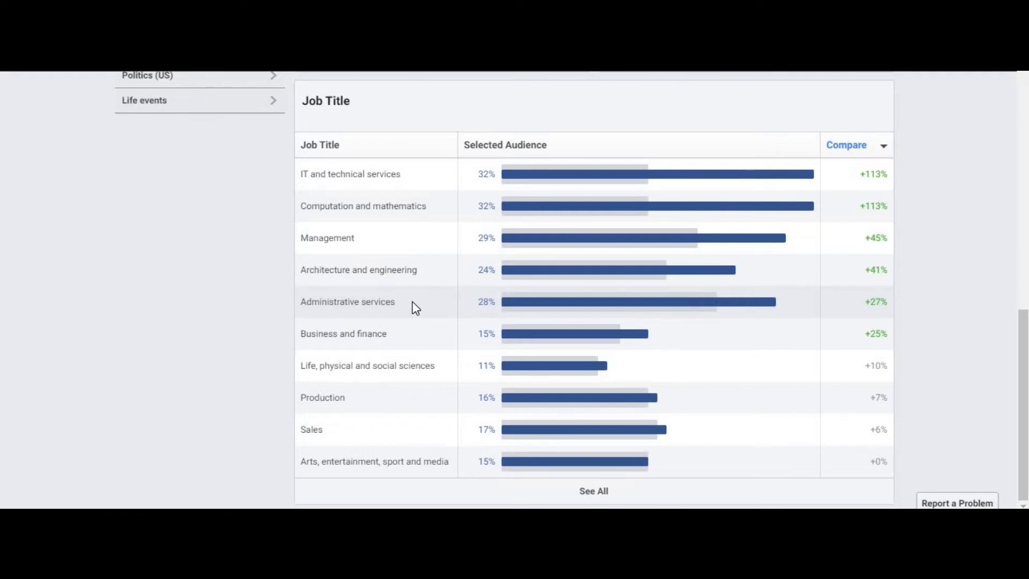
pyautogui.moveTo(397, 304); pyautogui.dragTo(302, 310)
pyautogui.click(394, 318)
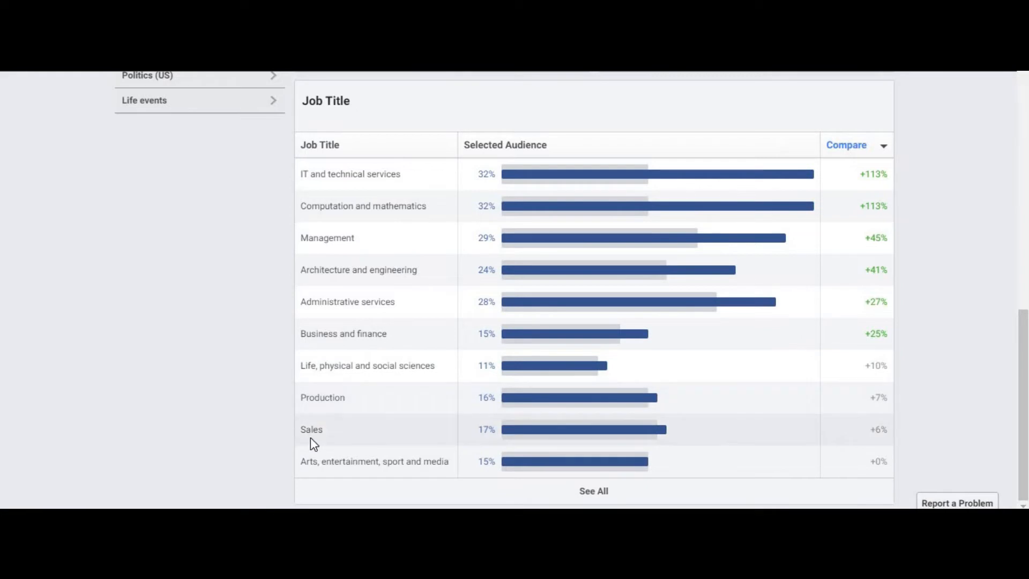
# - Expand the Job Title chart to all job categories and read through the complete list
pyautogui.click(745, 494)
pyautogui.scroll(-2, 347, 340)
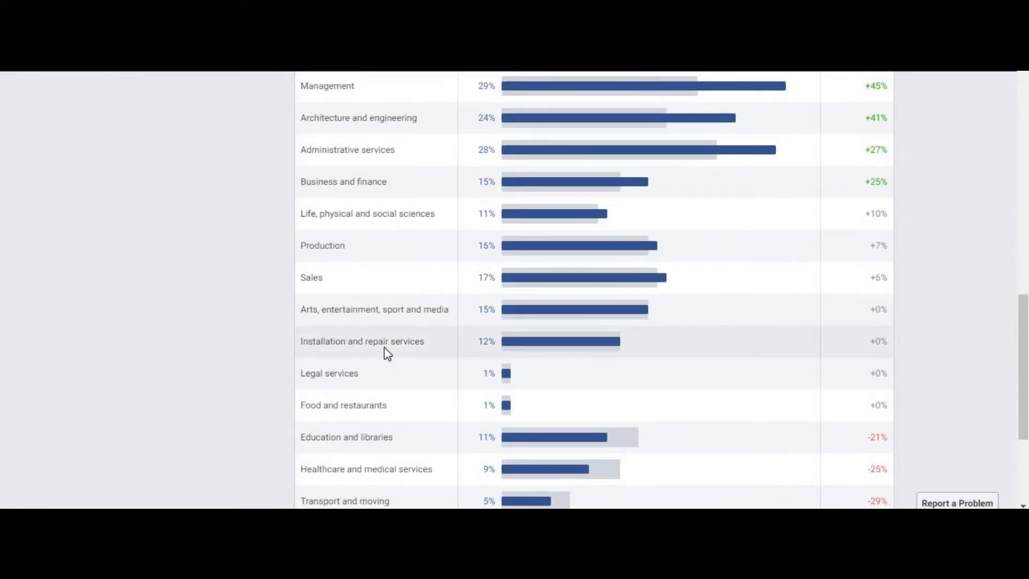
pyautogui.scroll(-1, 429, 348)
pyautogui.scroll(-2, 458, 325)
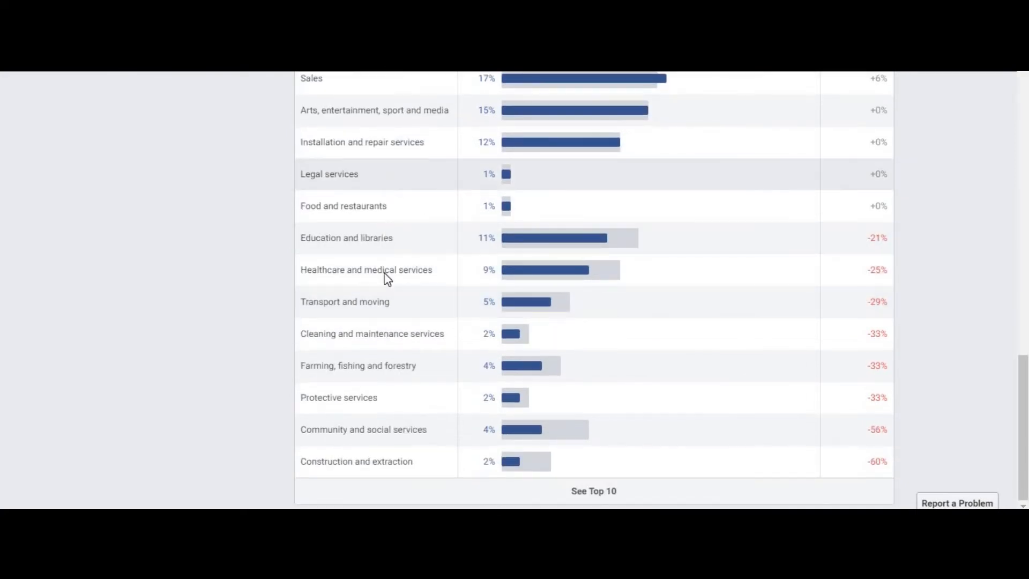
pyautogui.scroll(4, 419, 468)
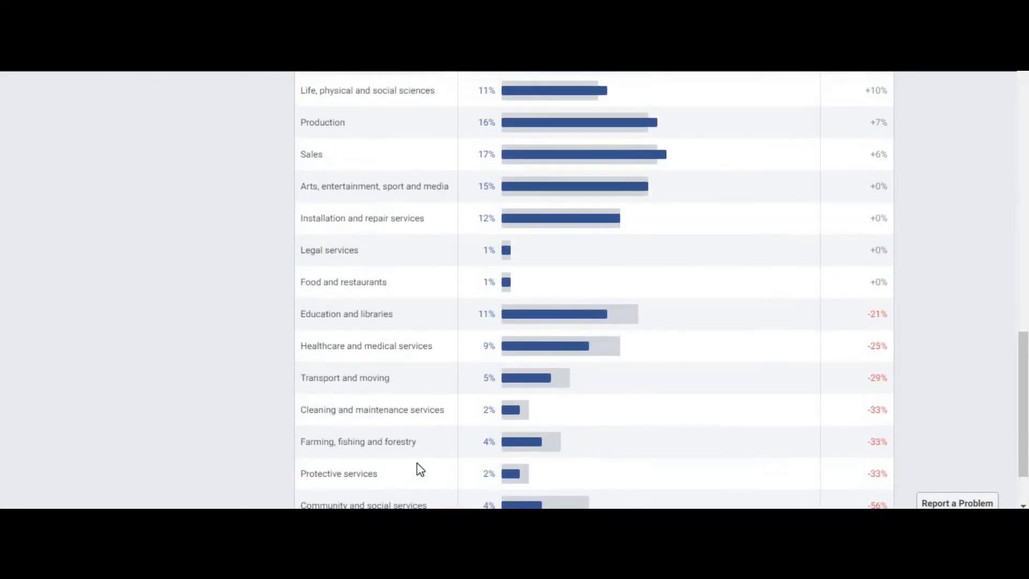
pyautogui.scroll(5, 418, 356)
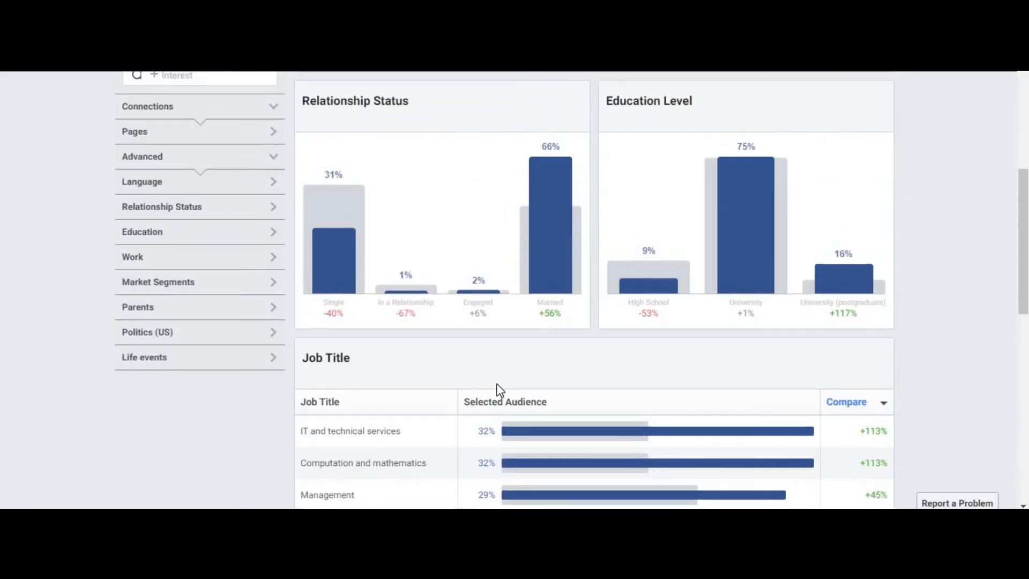
# - Review all the demographic charts again, from Age and Gender through Relationship Status and Education Level to Job Title
pyautogui.scroll(-2, 489, 393)
pyautogui.scroll(6, 493, 394)
pyautogui.scroll(2, 494, 394)
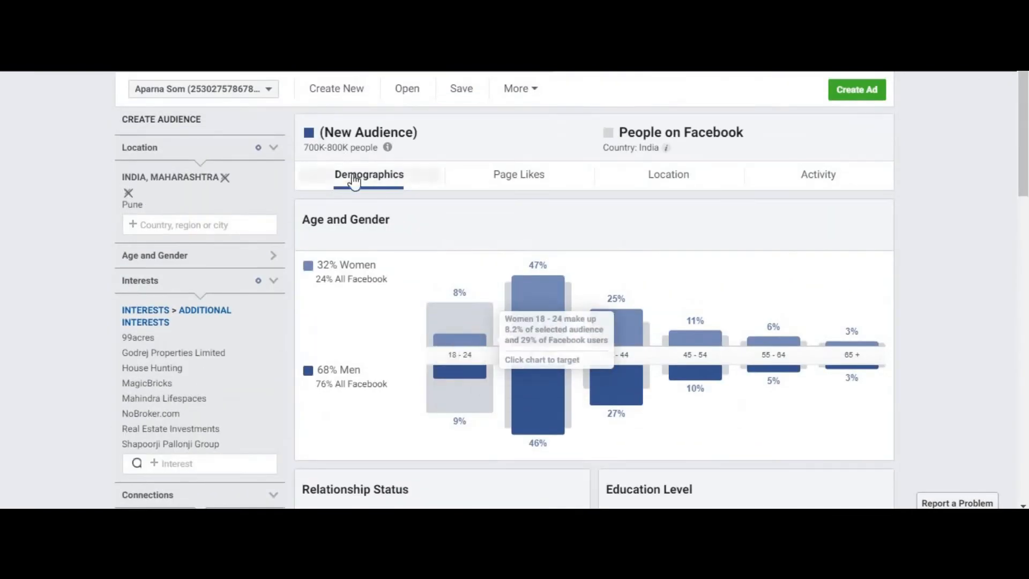
pyautogui.scroll(-1, 476, 230)
pyautogui.scroll(-12, 476, 232)
pyautogui.scroll(1, 457, 232)
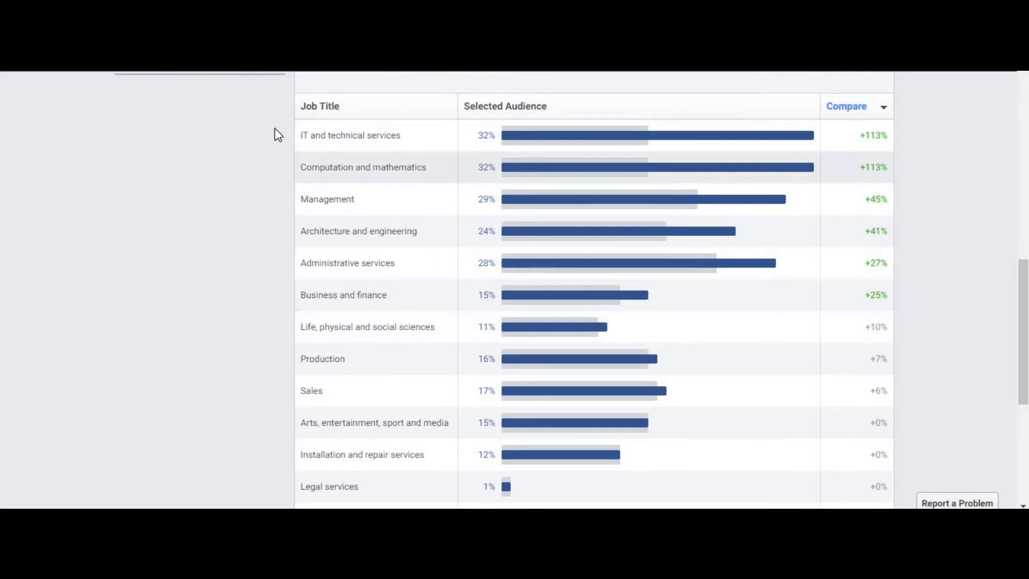
pyautogui.scroll(10, 664, 368)
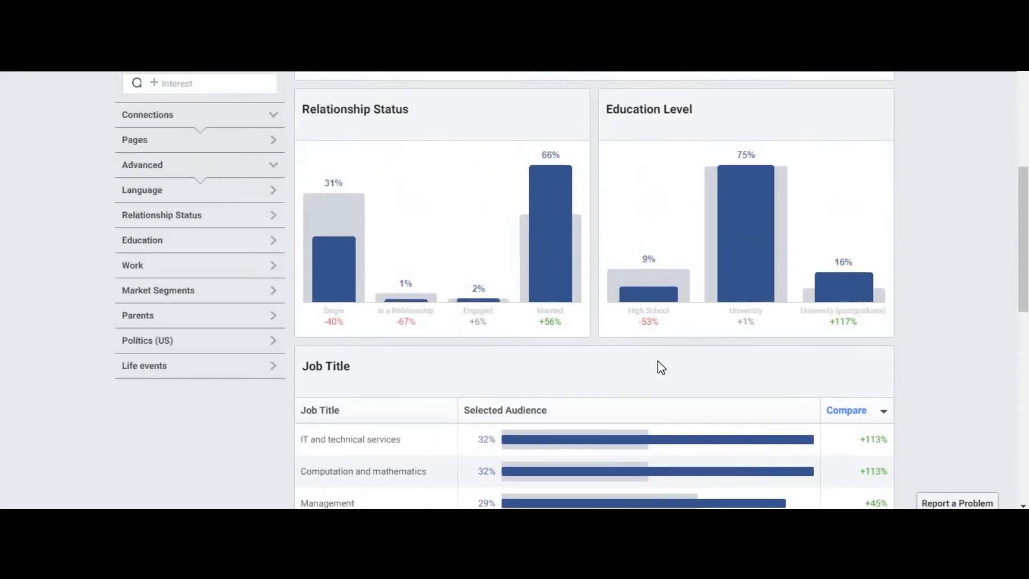
pyautogui.scroll(-3, 652, 370)
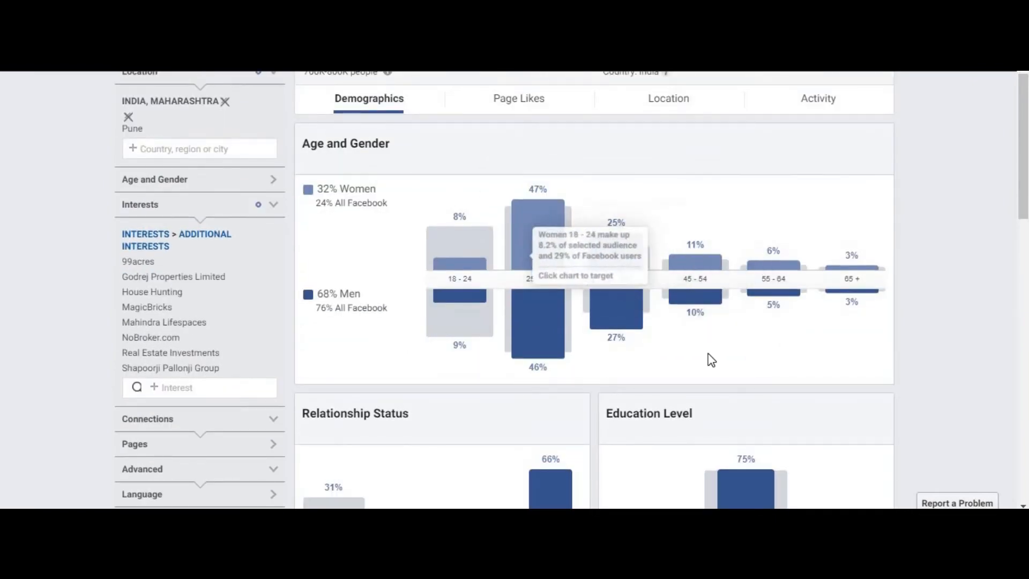
pyautogui.scroll(-4, 675, 354)
pyautogui.scroll(7, 670, 356)
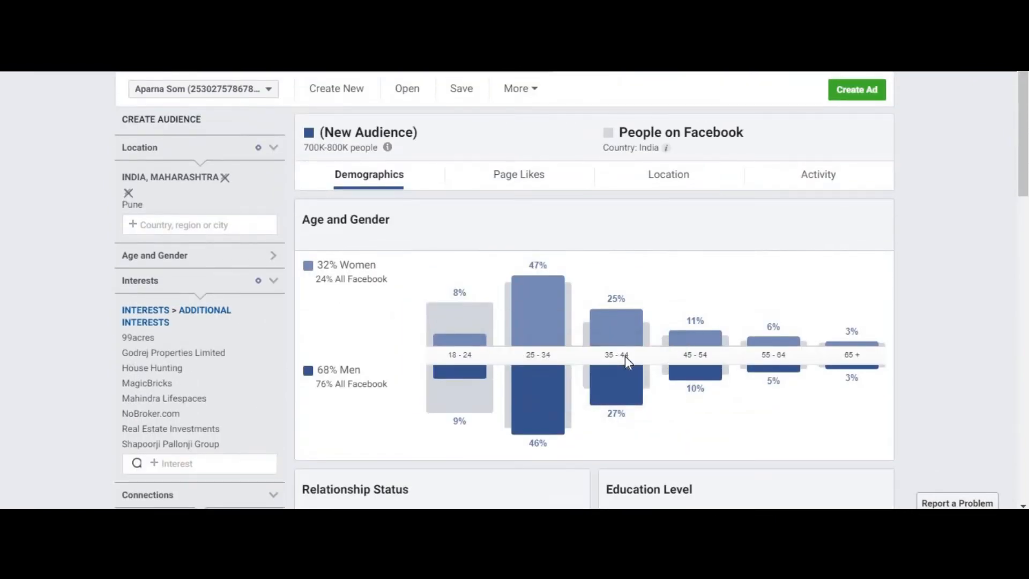
# - Recheck the Pune location and property-related interests against the resulting demographic charts, including men aged 25 - 34
pyautogui.scroll(-2, 625, 358)
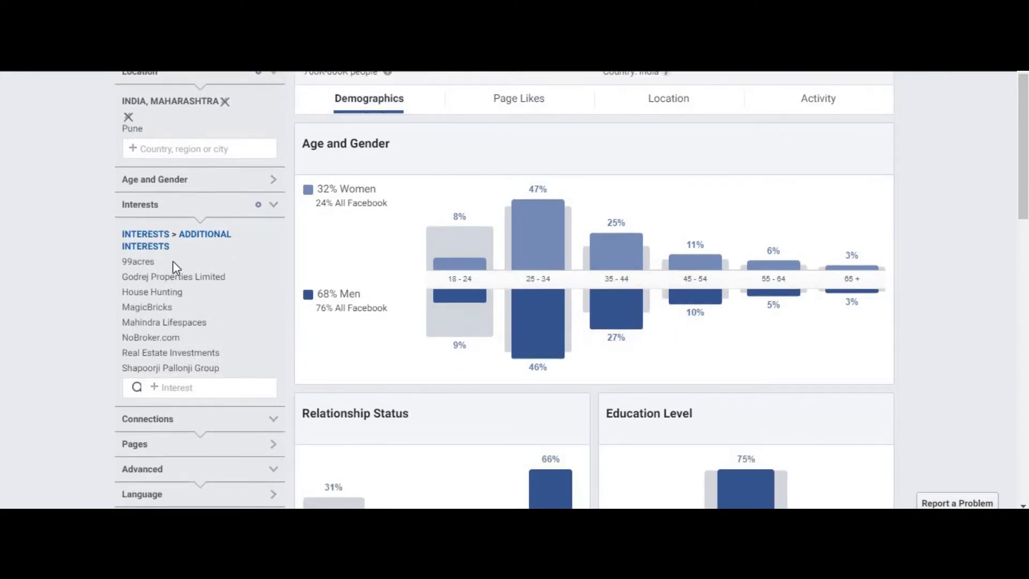
pyautogui.scroll(2, 403, 172)
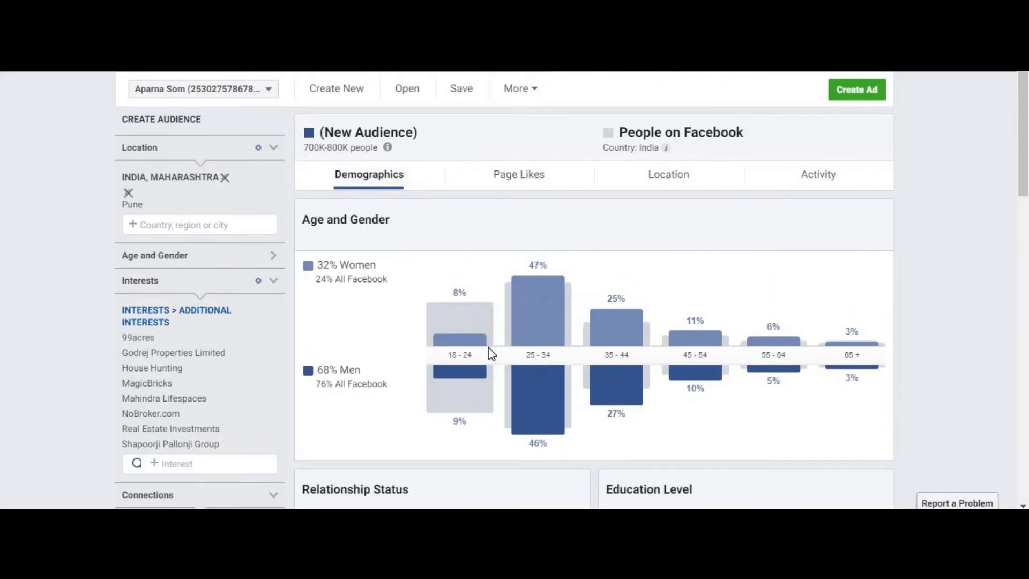
pyautogui.scroll(-4, 489, 349)
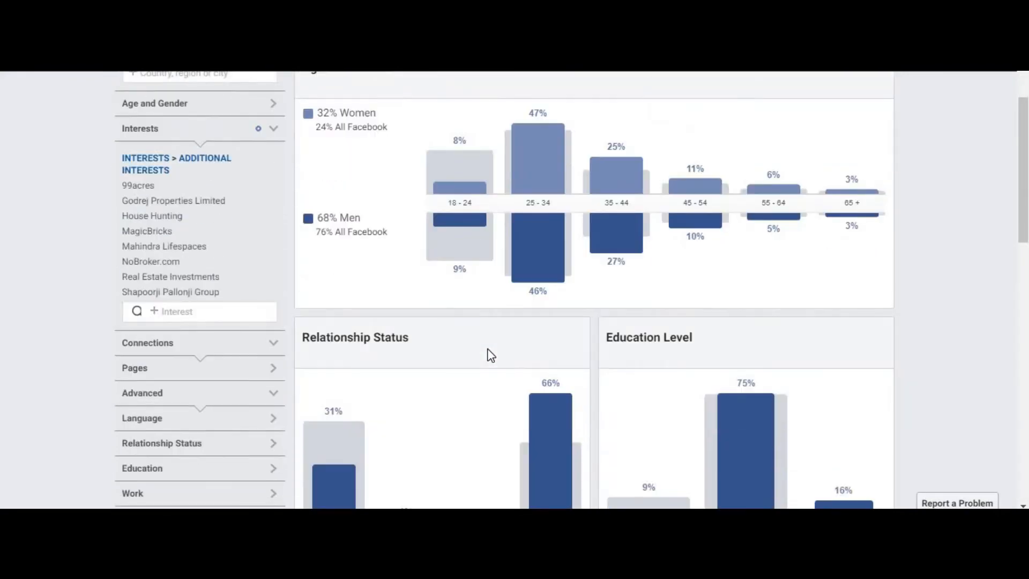
pyautogui.scroll(4, 273, 271)
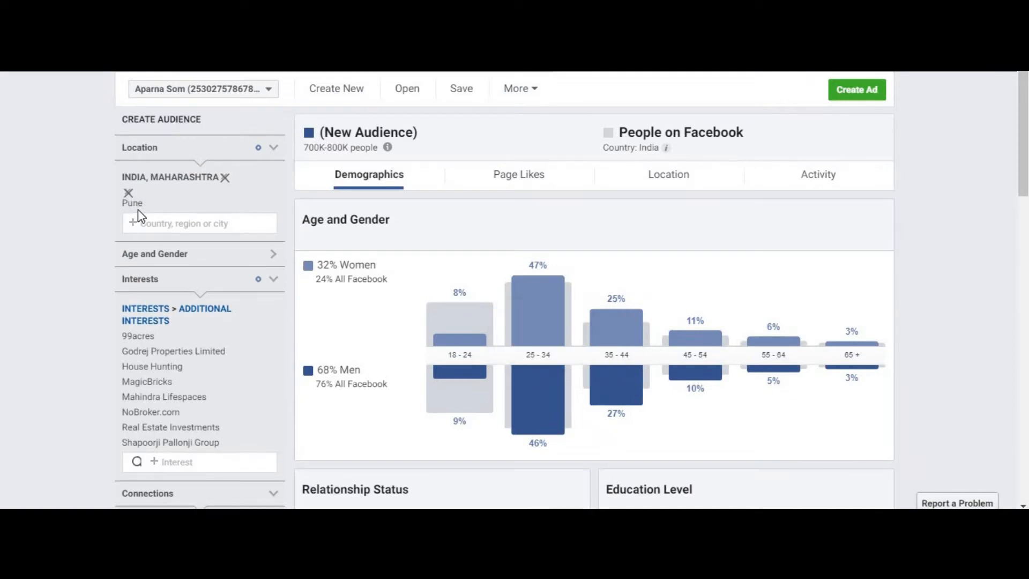
pyautogui.moveTo(181, 371)
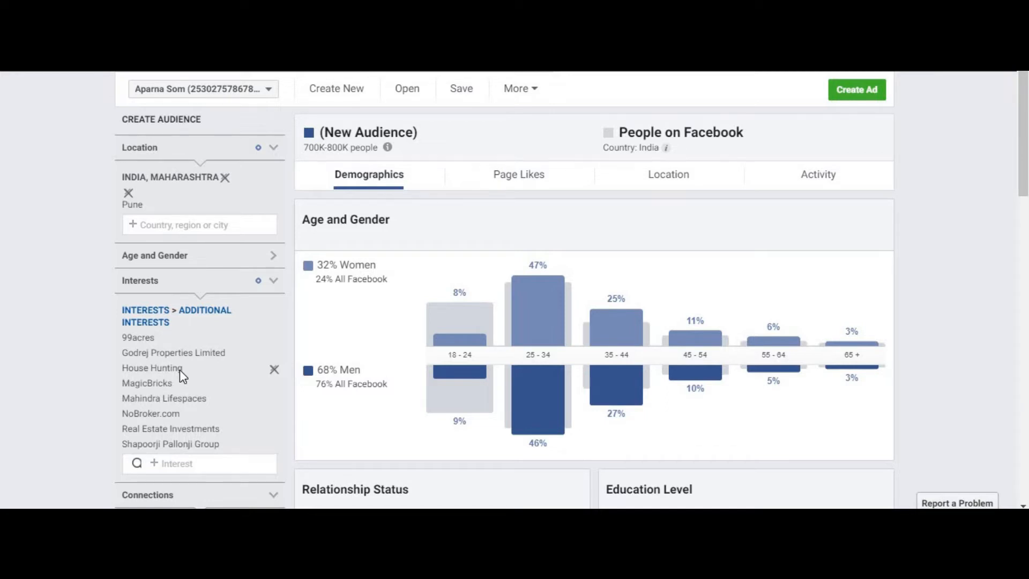
pyautogui.scroll(-2, 179, 369)
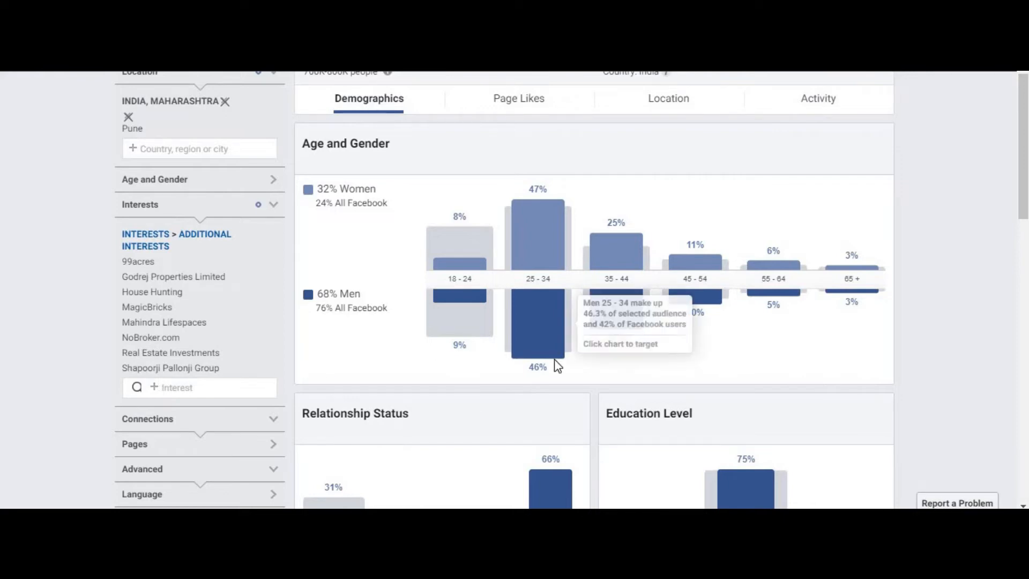
pyautogui.scroll(-3, 553, 363)
pyautogui.scroll(-10, 705, 322)
pyautogui.scroll(4, 451, 386)
pyautogui.scroll(10, 451, 382)
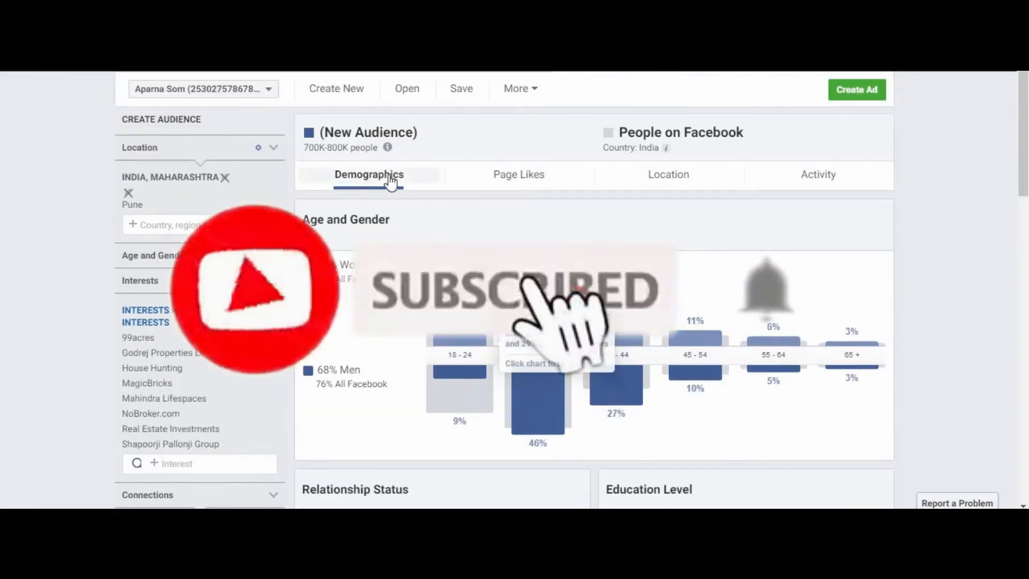
# - Show the audience's Page Likes and open the Kolte Patil Developers Ltd page from the Property developer category
pyautogui.click(521, 179)
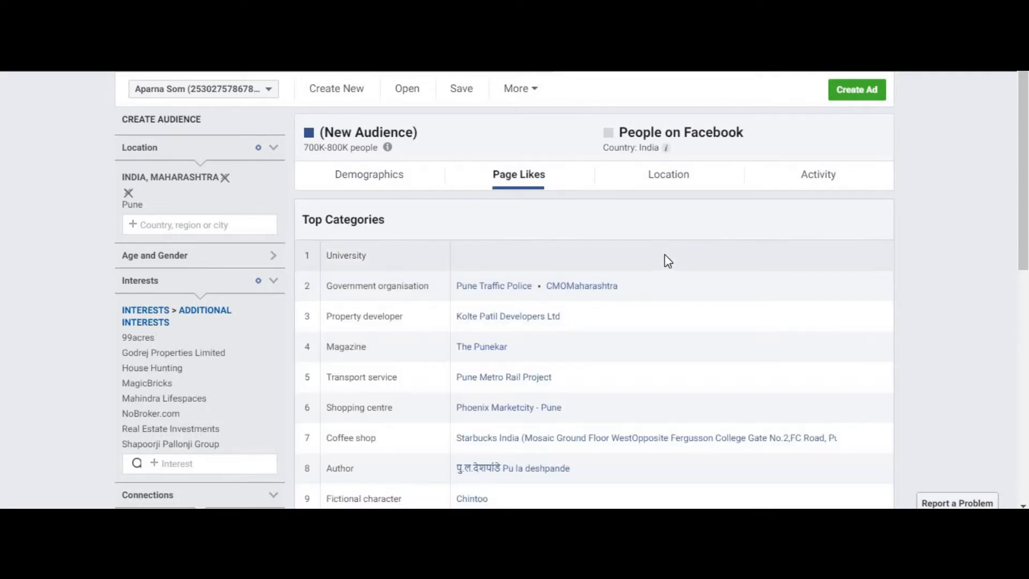
pyautogui.scroll(-2, 429, 287)
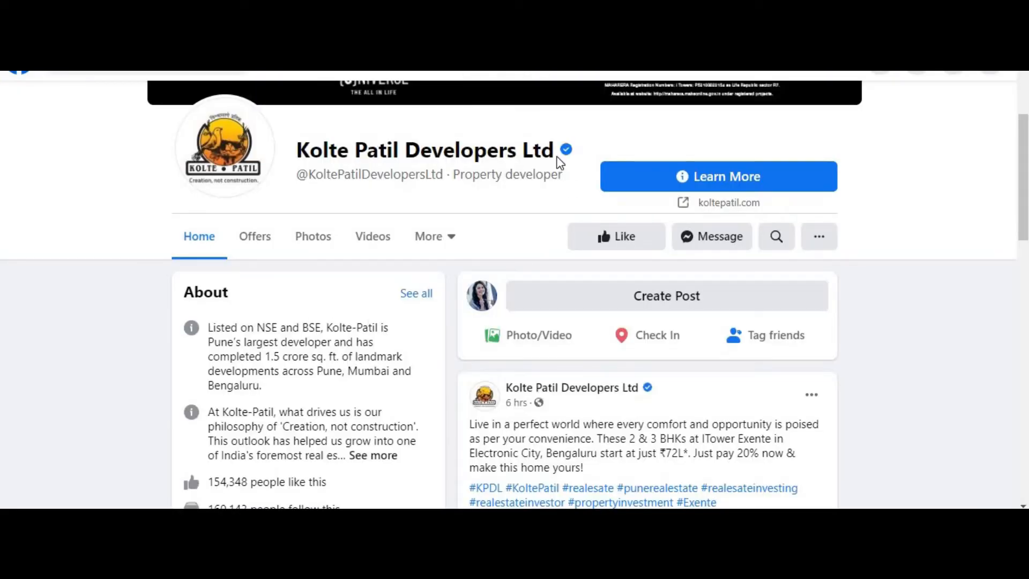
# - Browse the Kolte Patil Developers Ltd page, looking over its company details, Page transparency and recent project posts
pyautogui.scroll(-5, 523, 329)
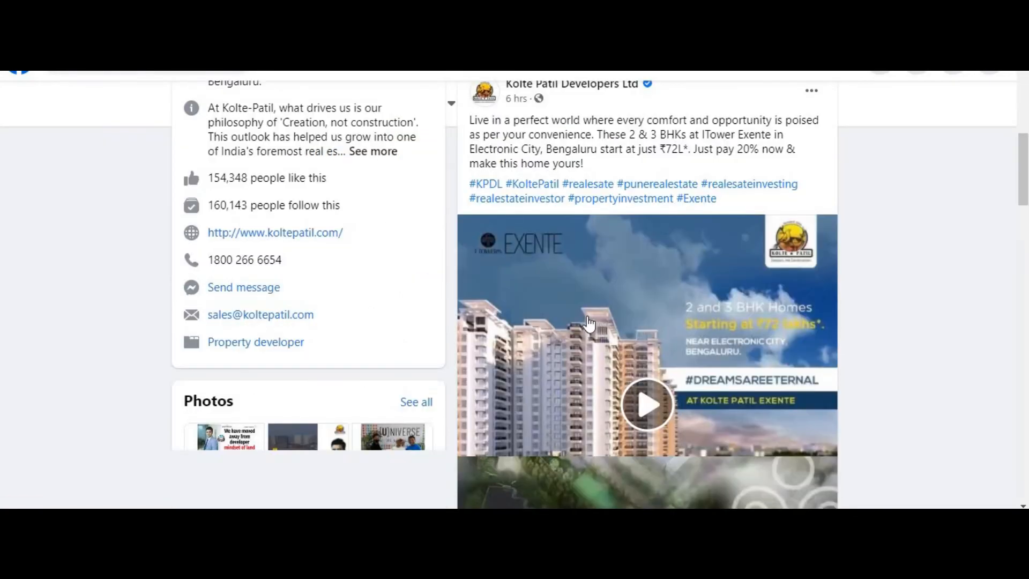
pyautogui.scroll(-15, 897, 338)
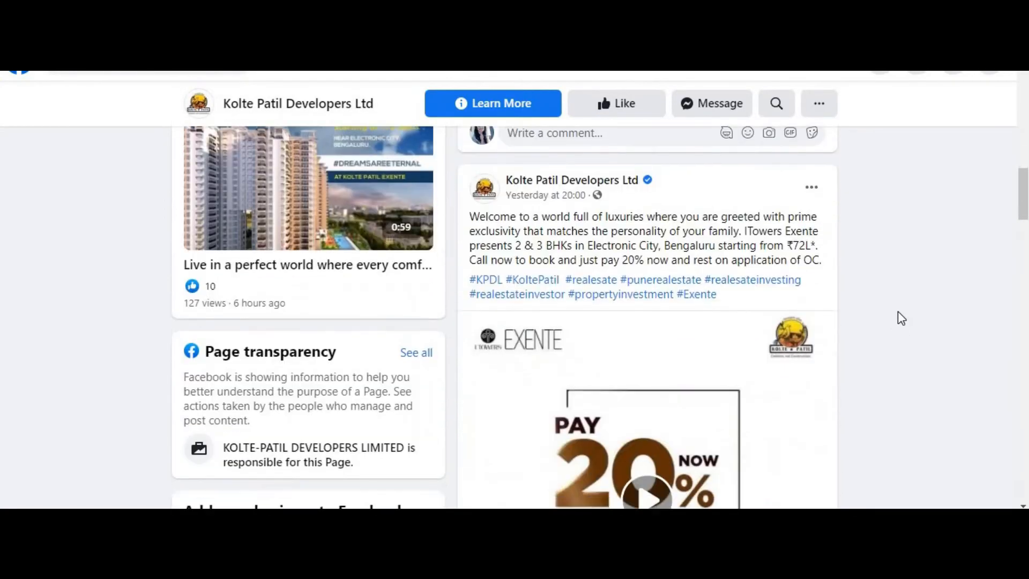
pyautogui.scroll(-4, 841, 232)
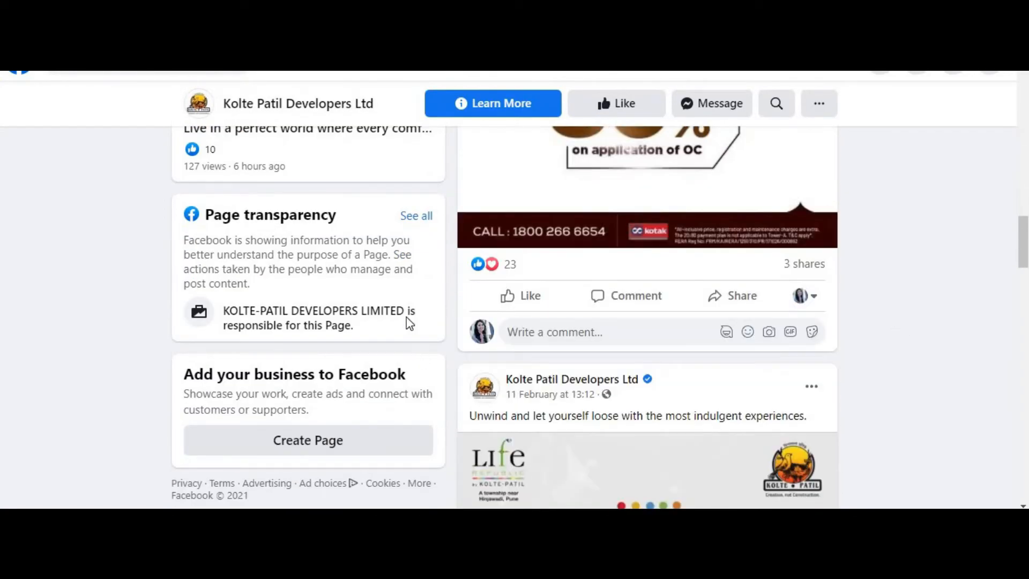
pyautogui.scroll(-6, 408, 319)
pyautogui.scroll(-3, 533, 311)
pyautogui.scroll(-5, 551, 319)
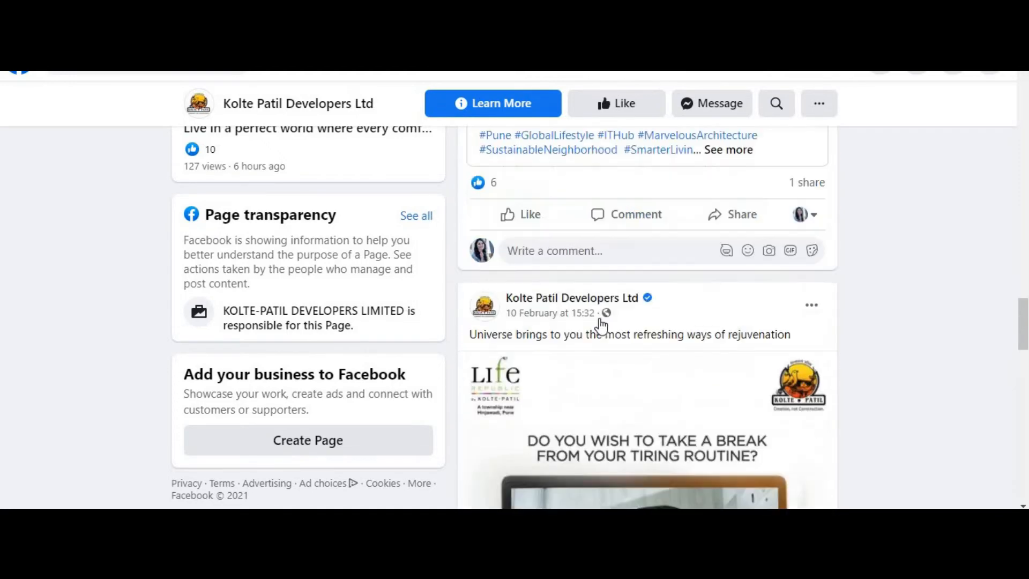
pyautogui.scroll(-8, 487, 297)
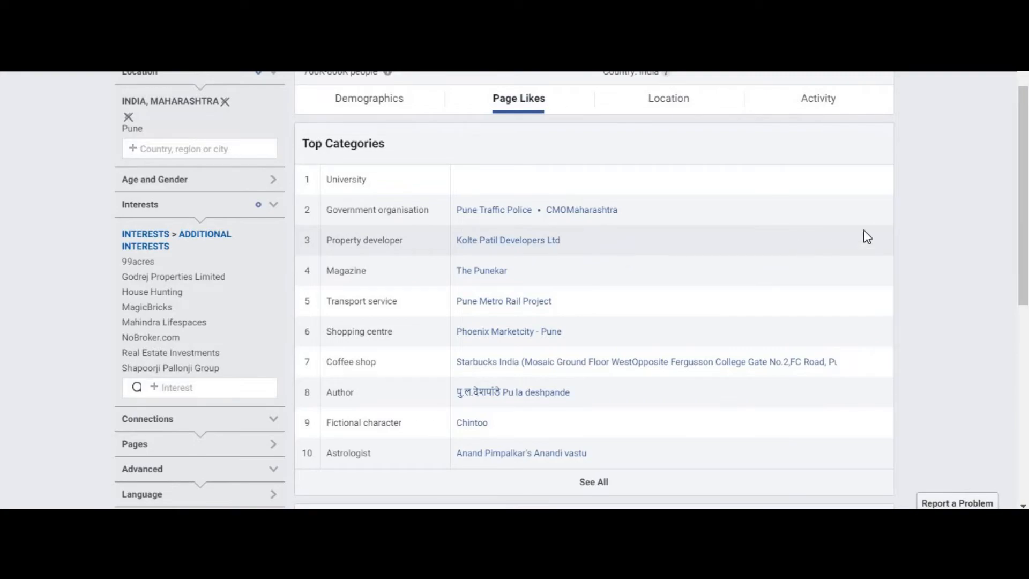
# - Return to the Kolte Patil Developers Ltd page and check how many people like it in its About section
pyautogui.click(874, 11)
pyautogui.moveTo(1023, 305); pyautogui.dragTo(1024, 94)
pyautogui.moveTo(214, 351); pyautogui.dragTo(229, 352)
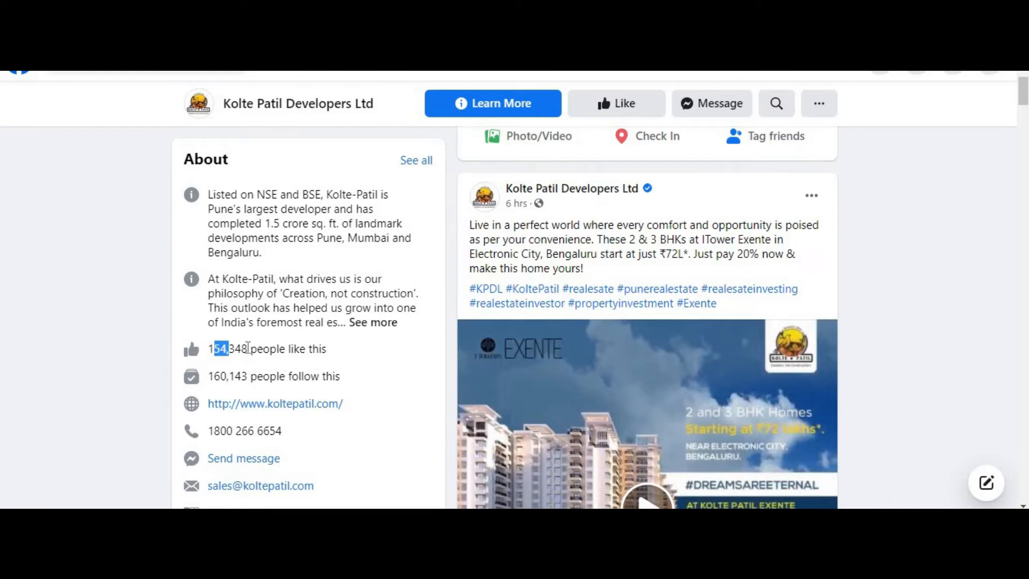
pyautogui.click(333, 364)
pyautogui.scroll(1, 334, 333)
pyautogui.scroll(5, 549, 273)
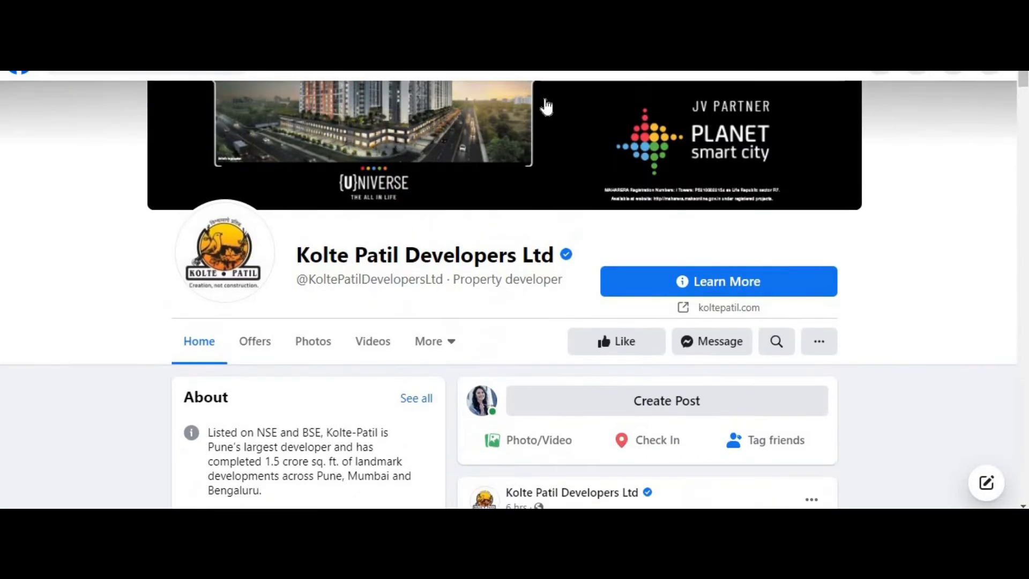
pyautogui.scroll(-10, 560, 233)
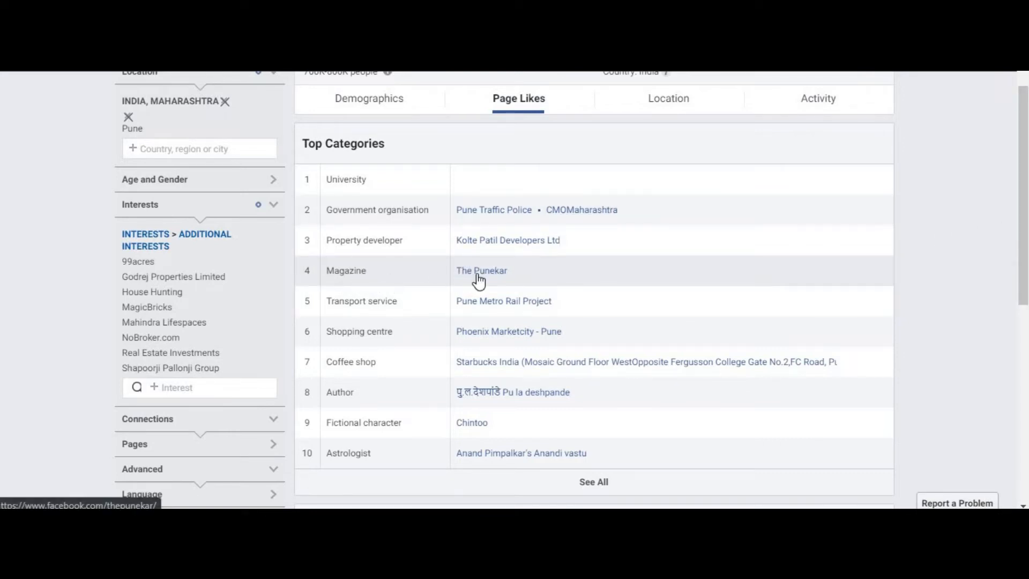
# - Expand the Top Categories list to show all categories and examine the Property service entry, NoBroker.com
pyautogui.scroll(-1, 432, 287)
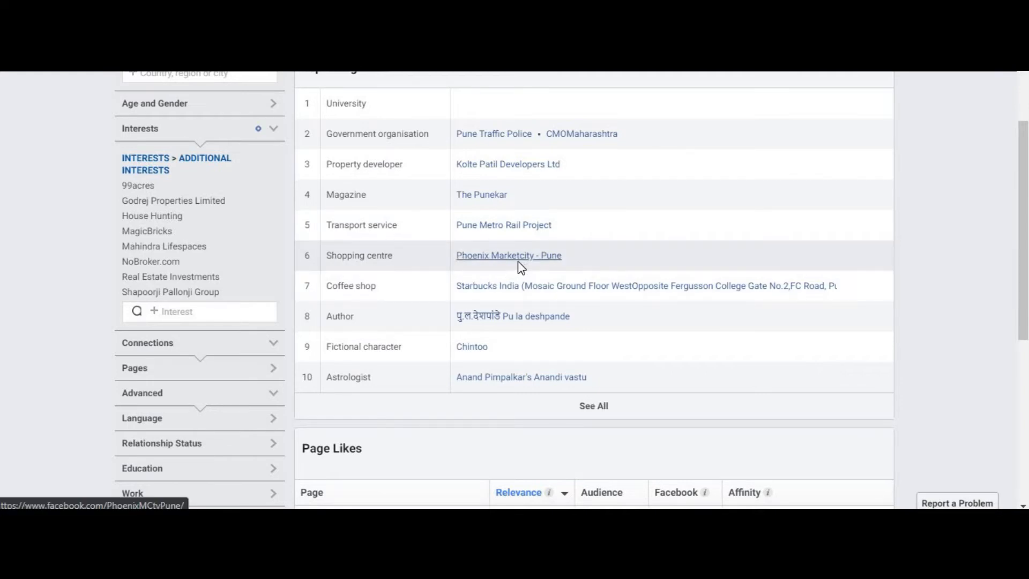
pyautogui.scroll(-2, 517, 263)
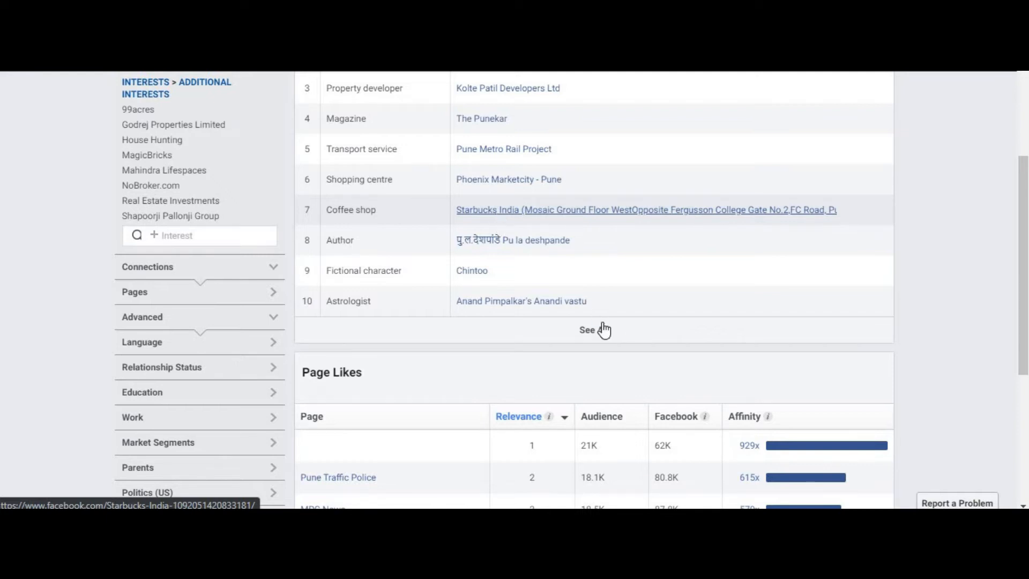
pyautogui.click(603, 333)
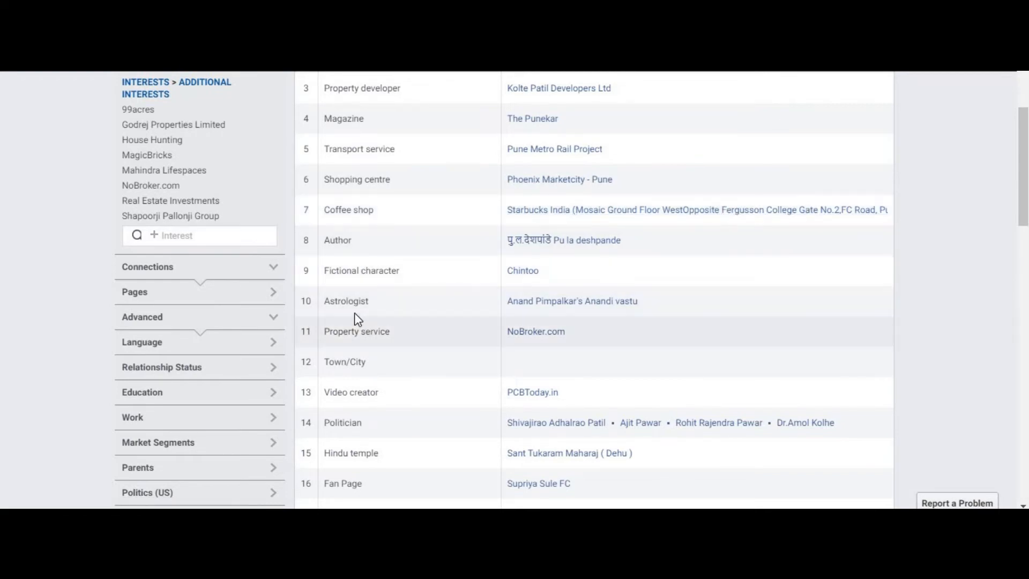
pyautogui.scroll(-3, 346, 268)
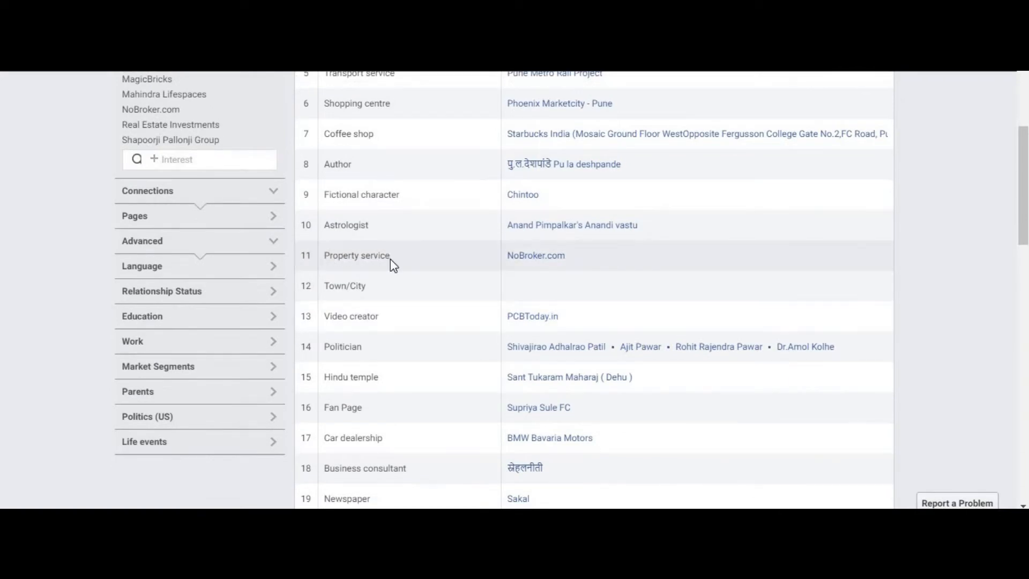
pyautogui.tripleClick(335, 263)
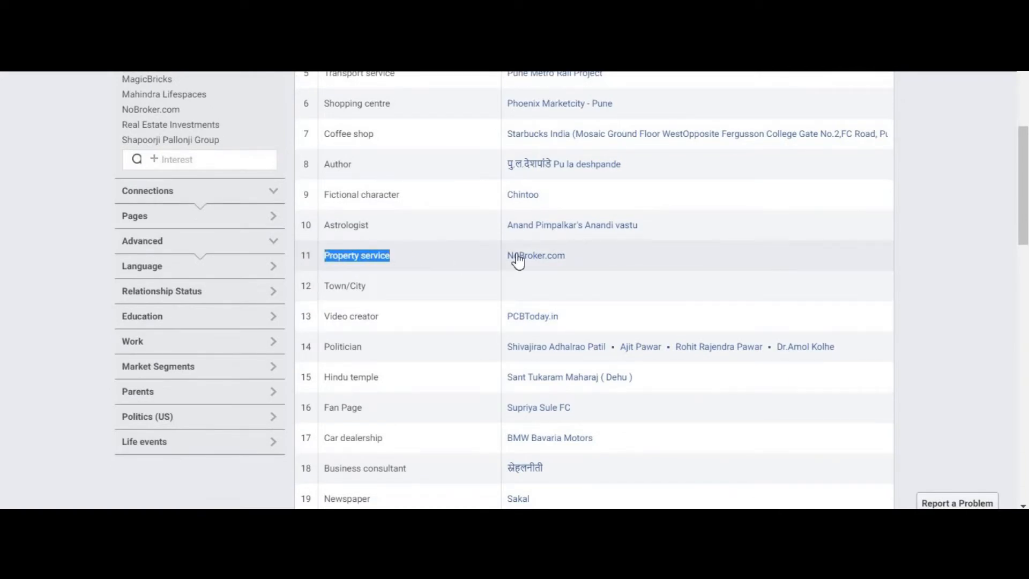
pyautogui.click(956, 283)
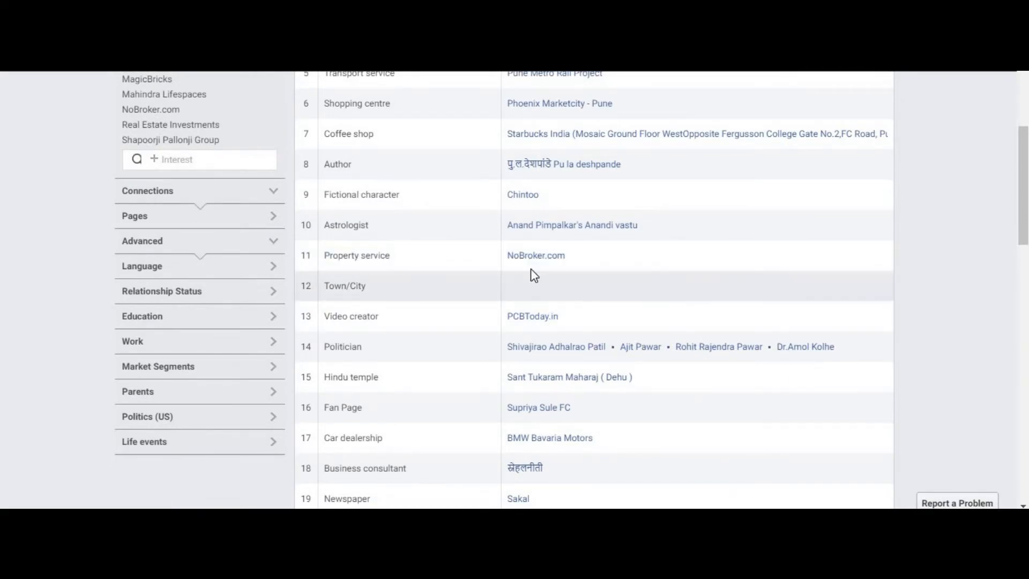
# - Look over the full Top Categories list through the TV channel category to see which kinds of pages the audience likes
pyautogui.scroll(1, 552, 311)
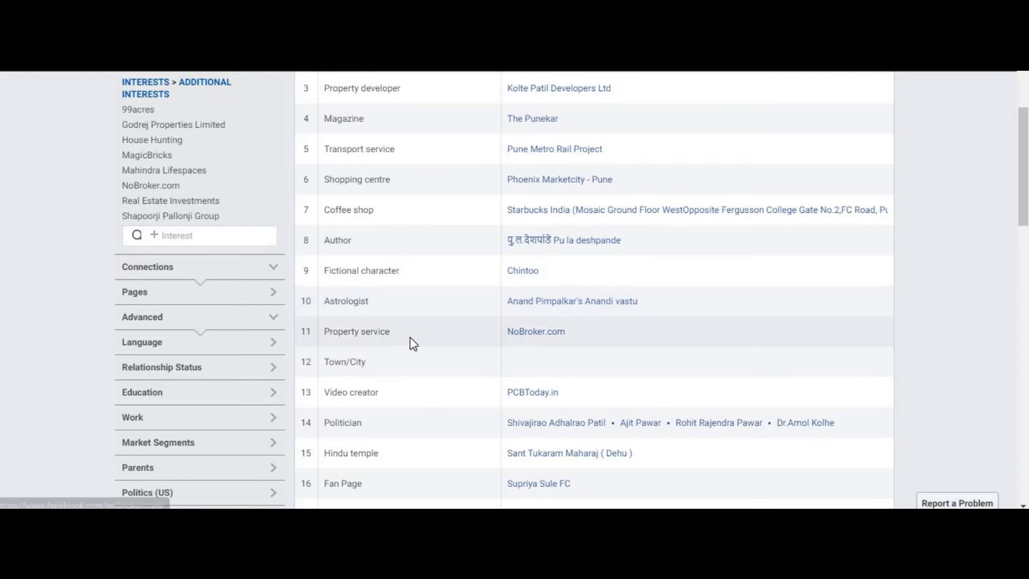
pyautogui.scroll(-2, 407, 321)
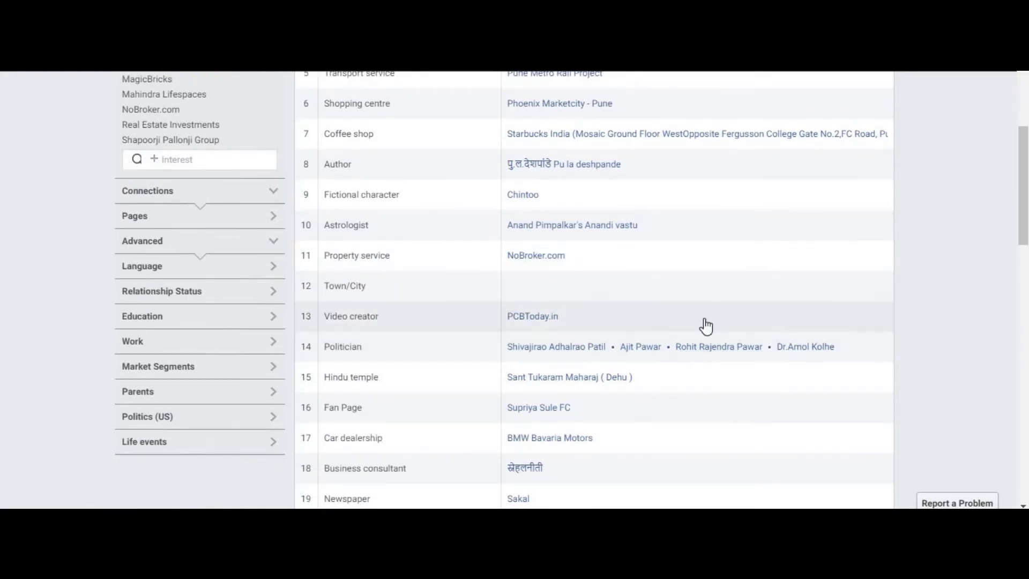
pyautogui.scroll(-8, 703, 322)
pyautogui.scroll(-3, 532, 332)
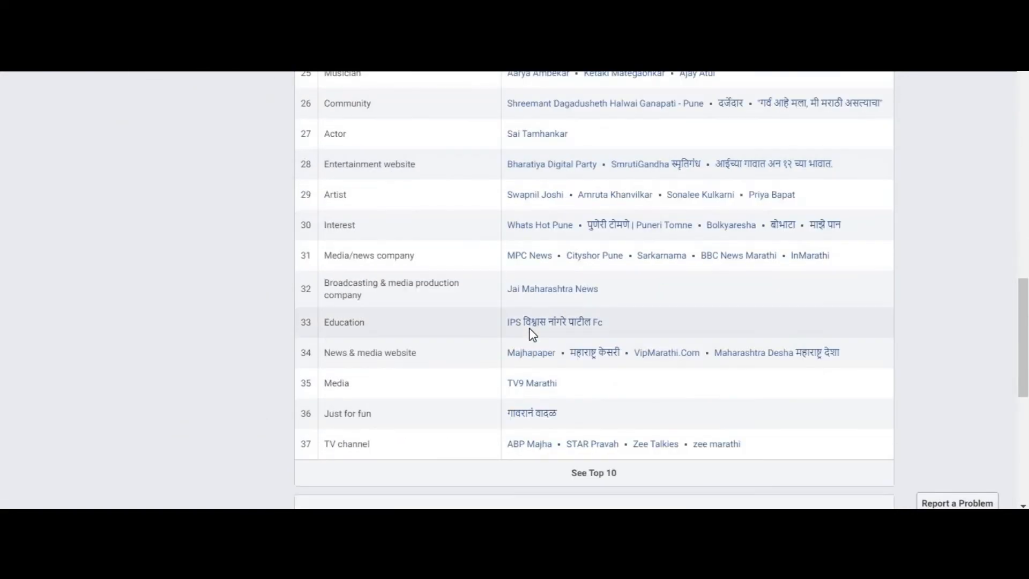
pyautogui.scroll(7, 533, 332)
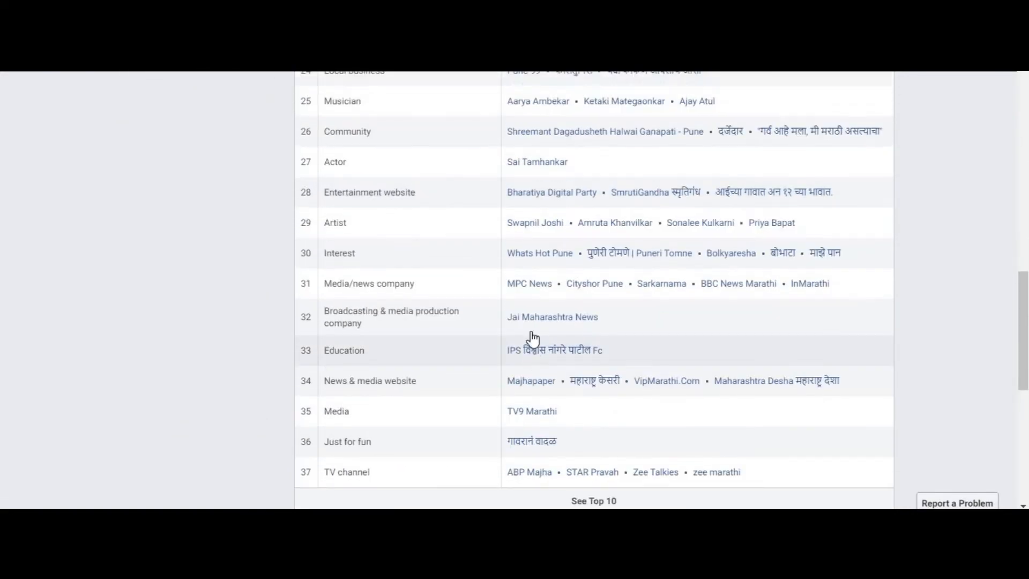
pyautogui.scroll(-4, 530, 341)
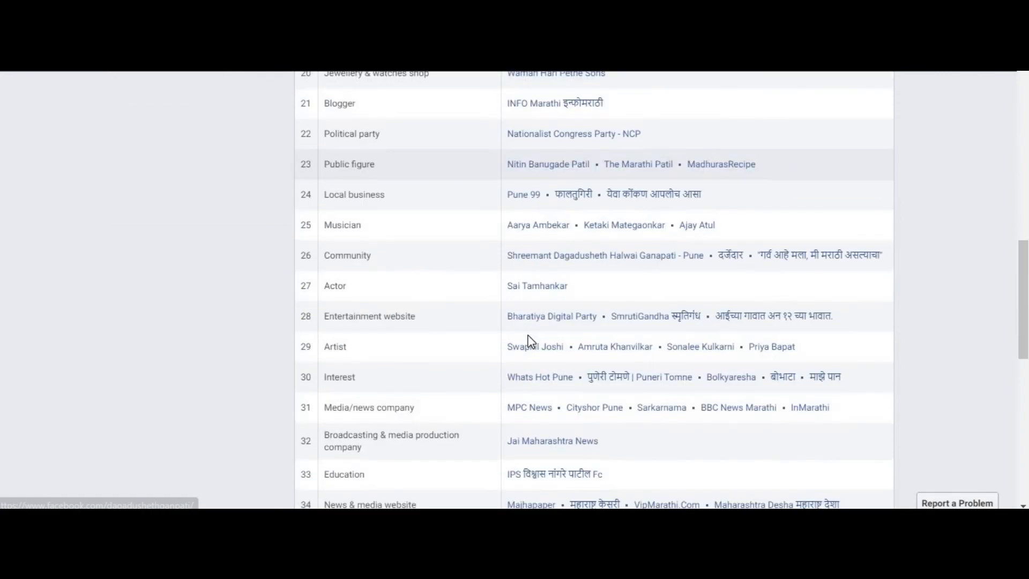
pyautogui.scroll(2, 529, 340)
pyautogui.scroll(3, 533, 310)
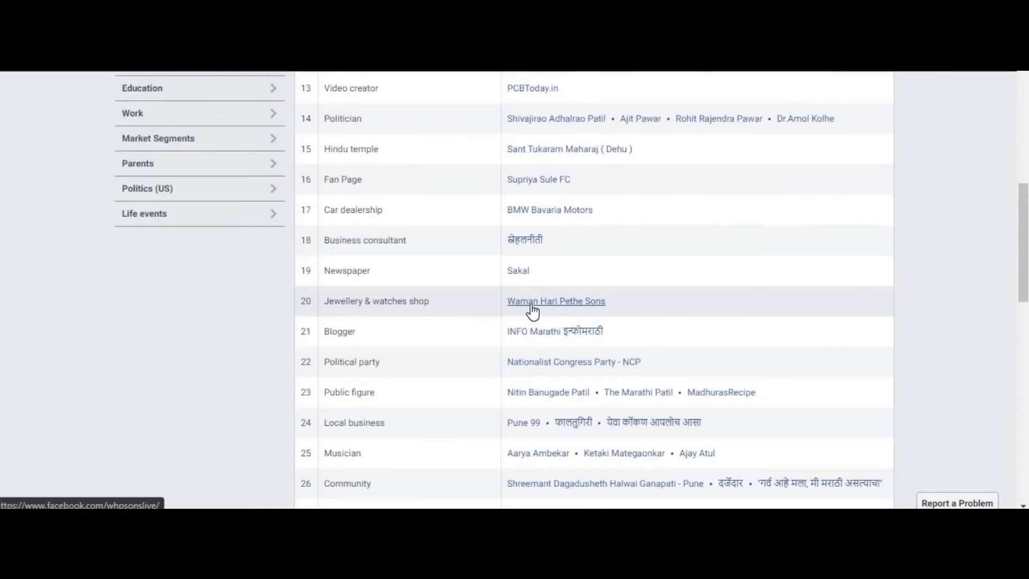
pyautogui.scroll(2, 666, 310)
pyautogui.scroll(4, 667, 293)
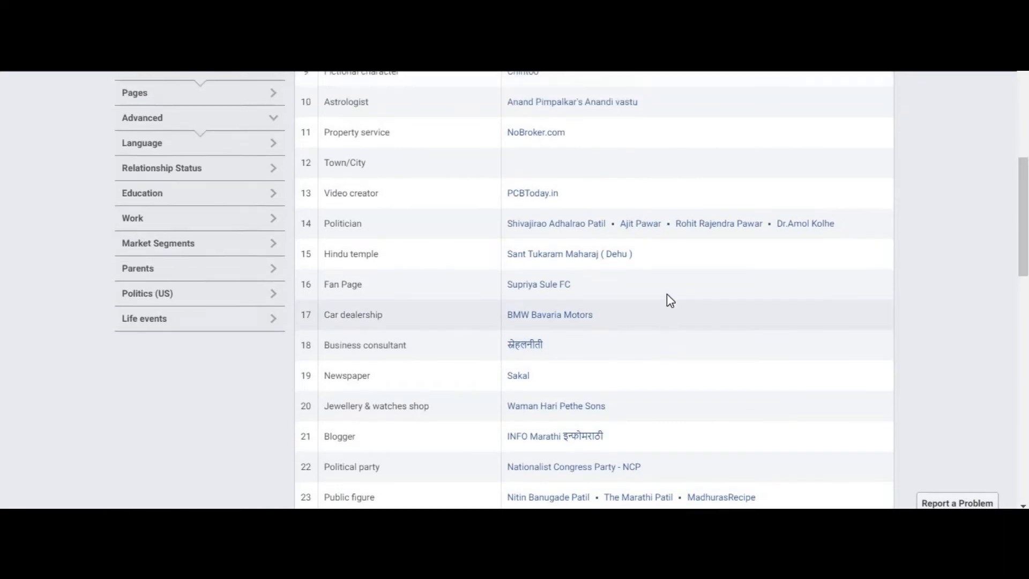
# - Examine the pages listed in the Politician category of the expanded Top Categories list
pyautogui.scroll(-2, 429, 298)
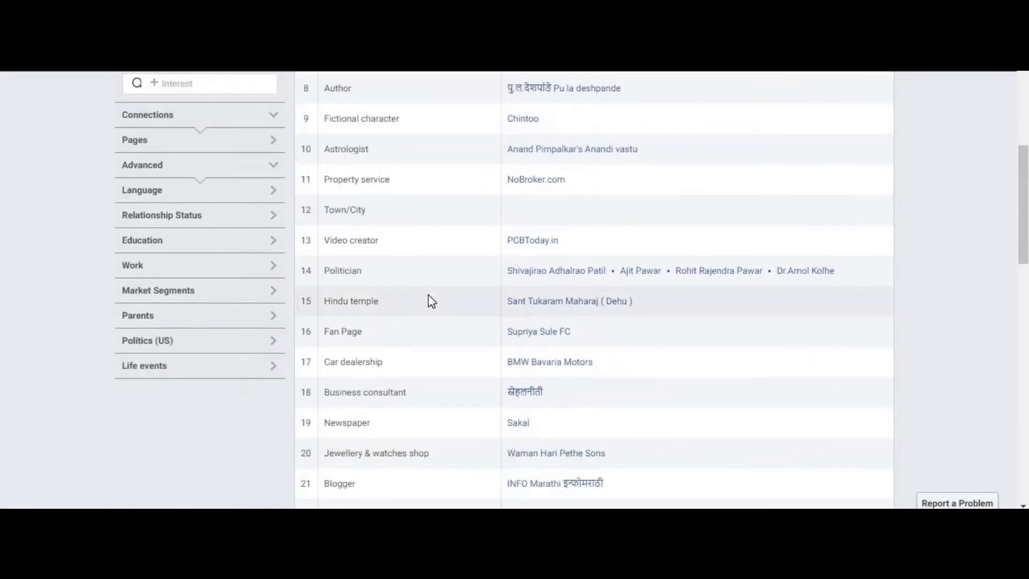
pyautogui.scroll(-2, 478, 230)
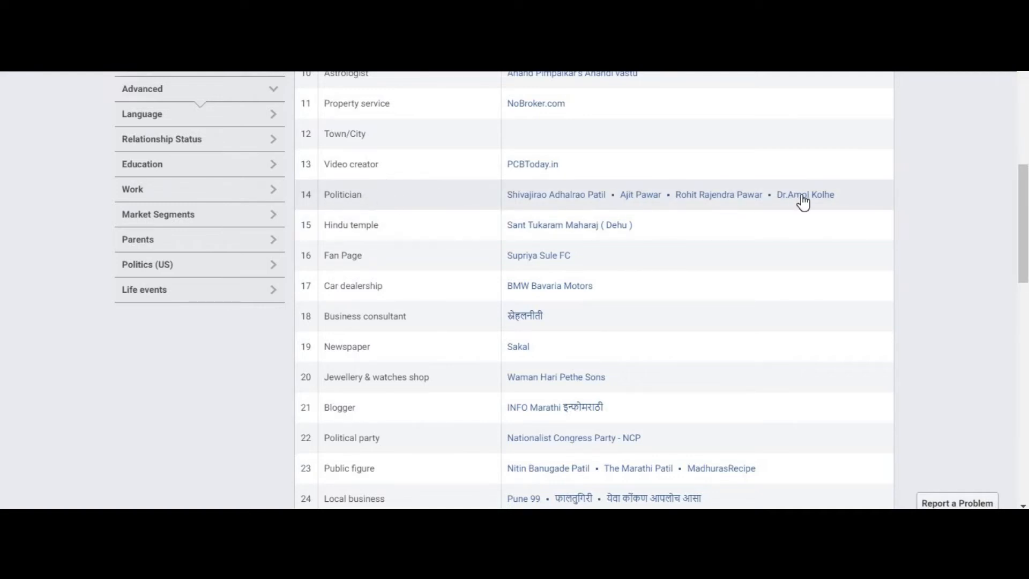
pyautogui.moveTo(861, 197); pyautogui.dragTo(505, 196)
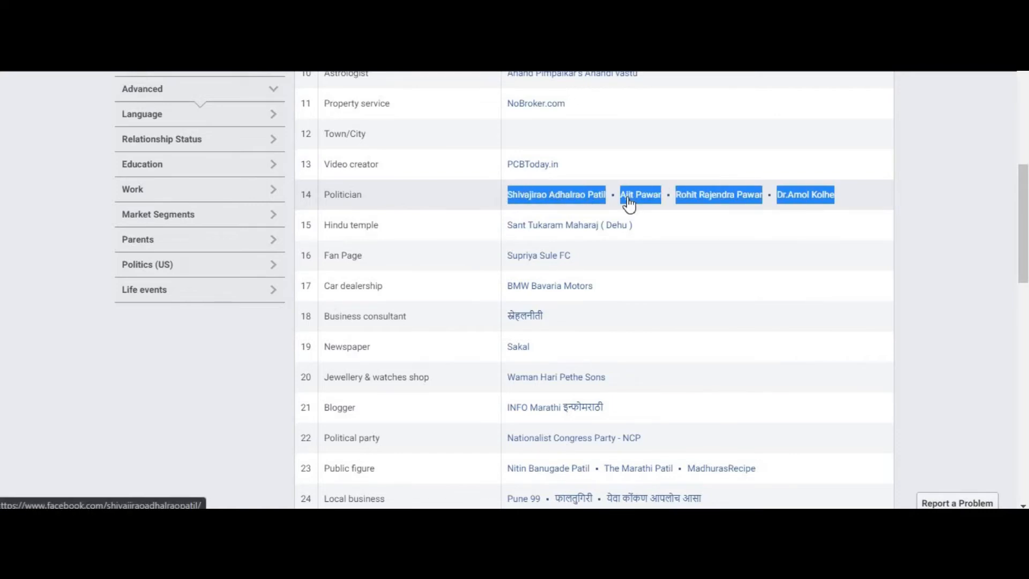
pyautogui.click(915, 195)
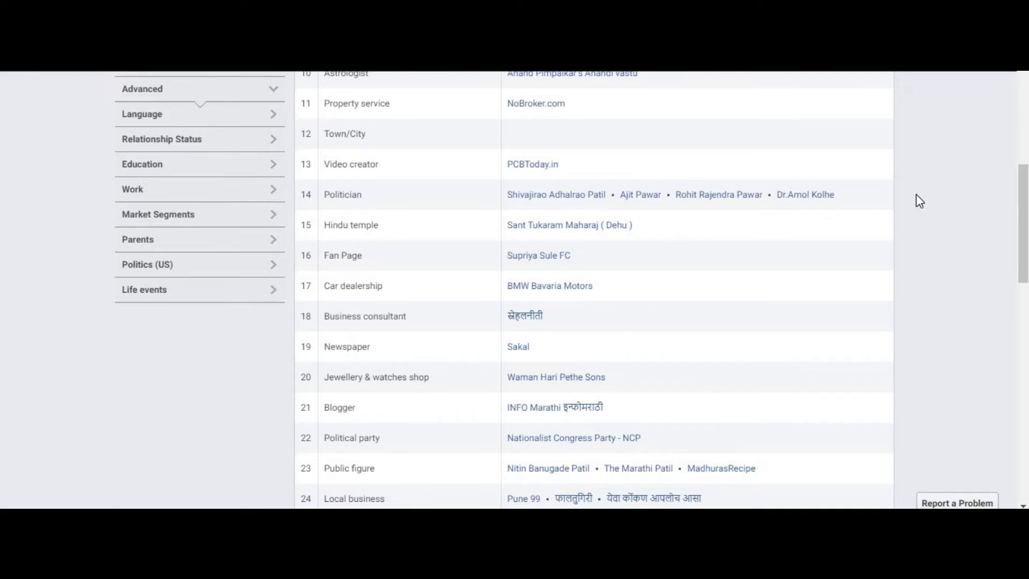
# - Review the shopping, local business, community and entertainment categories, and examine the pages listed under Artist
pyautogui.scroll(-2, 431, 239)
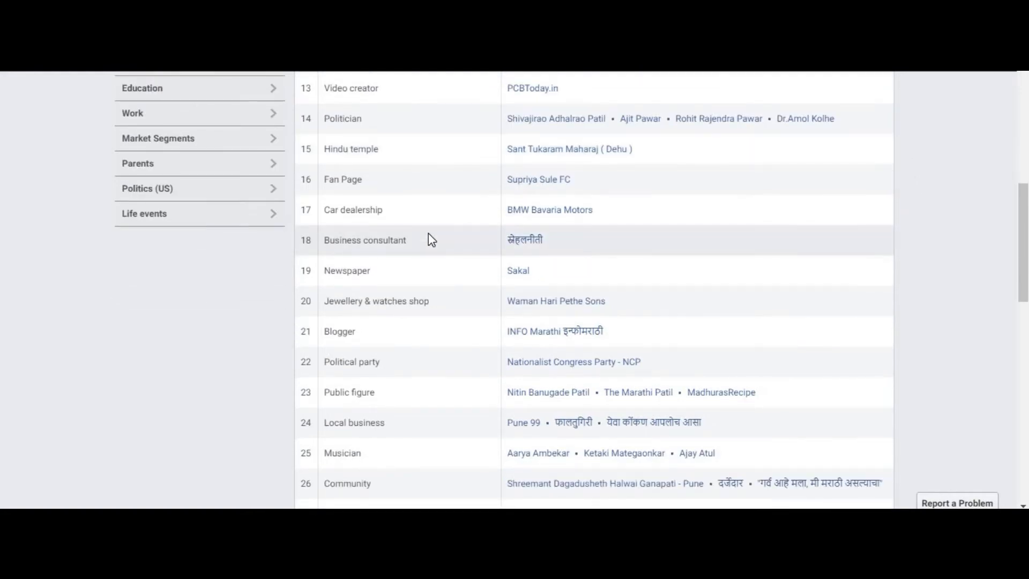
pyautogui.scroll(-2, 429, 235)
pyautogui.scroll(8, 459, 246)
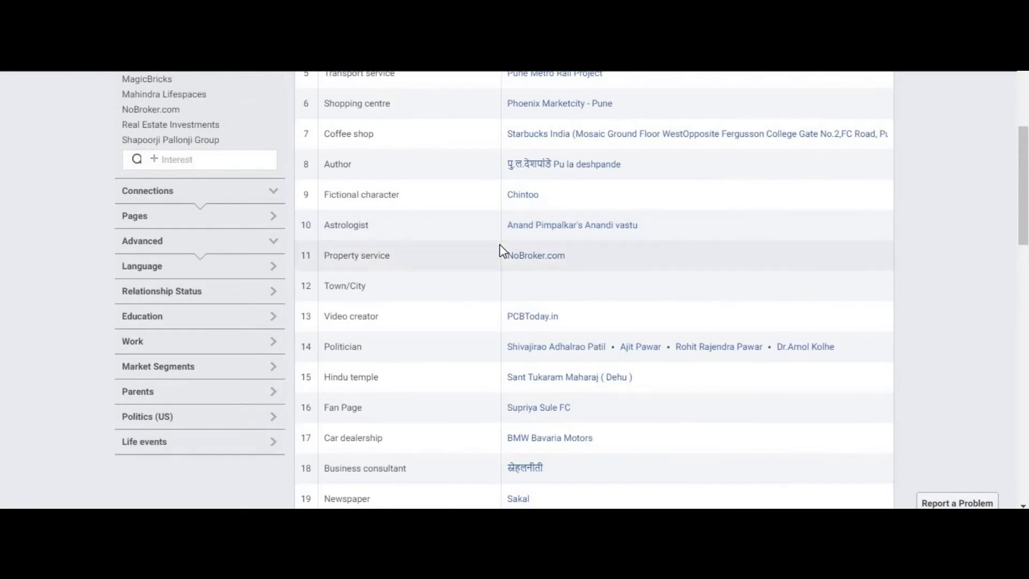
pyautogui.scroll(2, 500, 245)
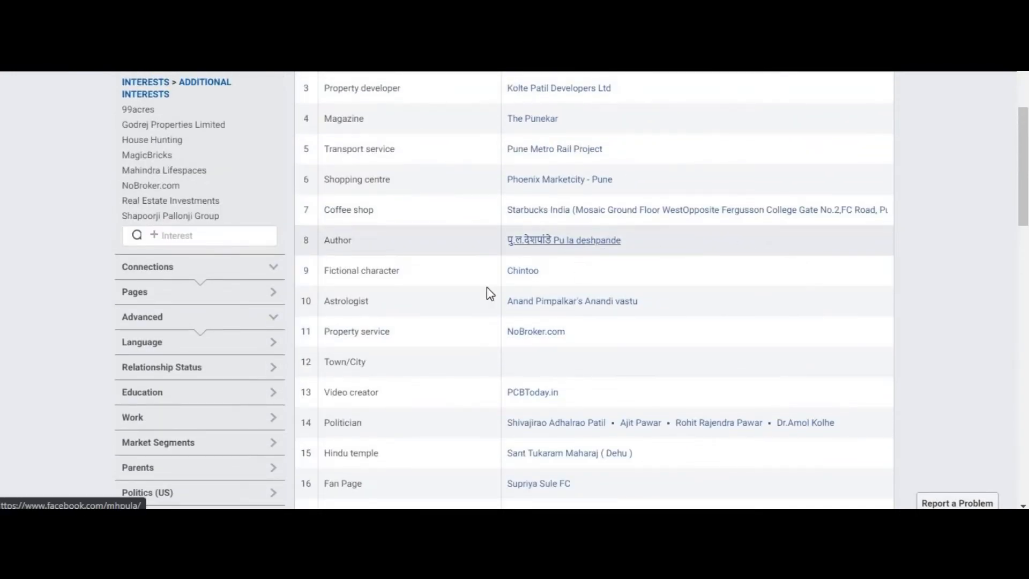
pyautogui.scroll(-2, 468, 286)
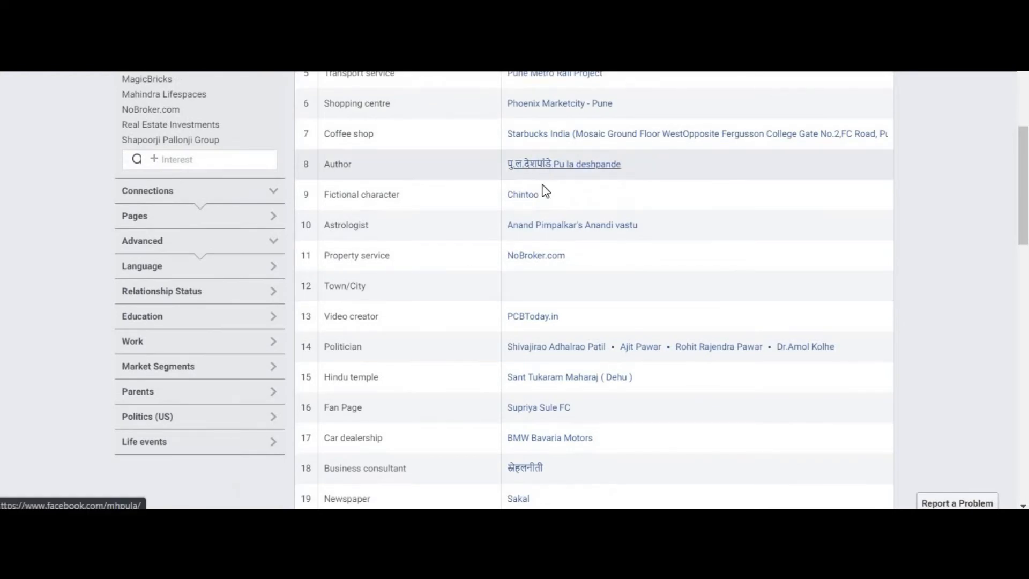
pyautogui.scroll(-2, 494, 241)
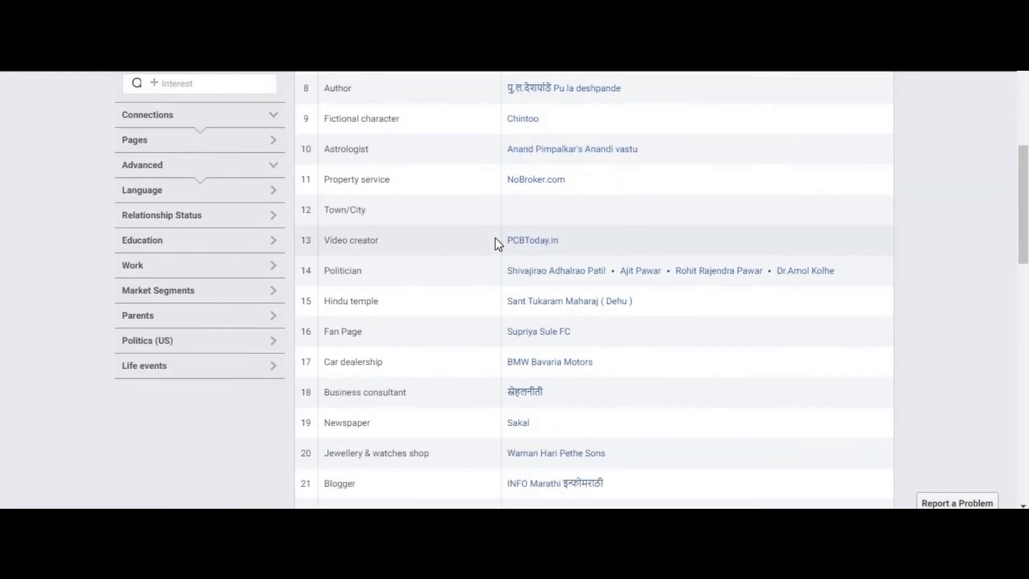
pyautogui.scroll(-4, 497, 244)
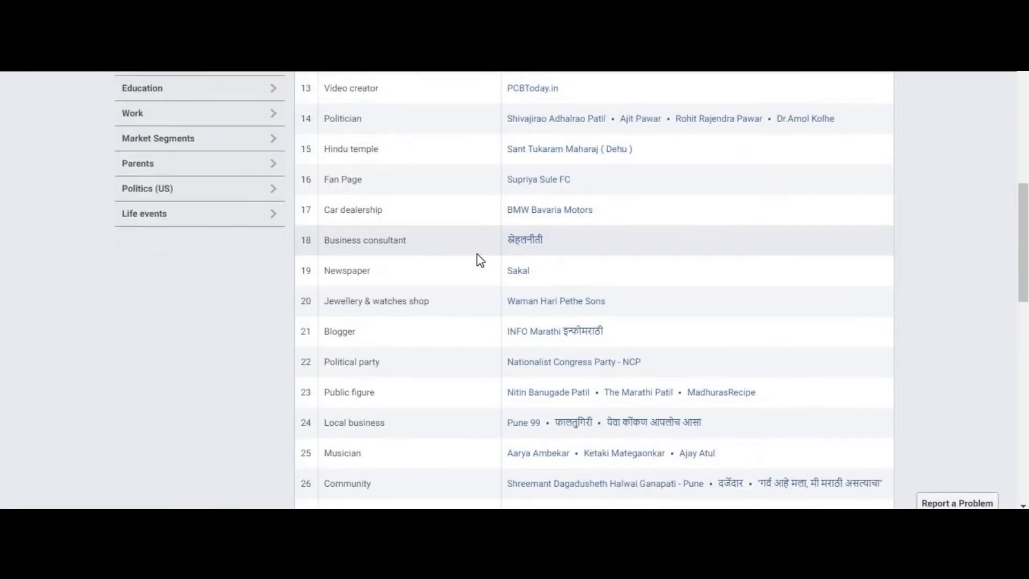
pyautogui.scroll(-2, 489, 261)
pyautogui.scroll(-4, 479, 262)
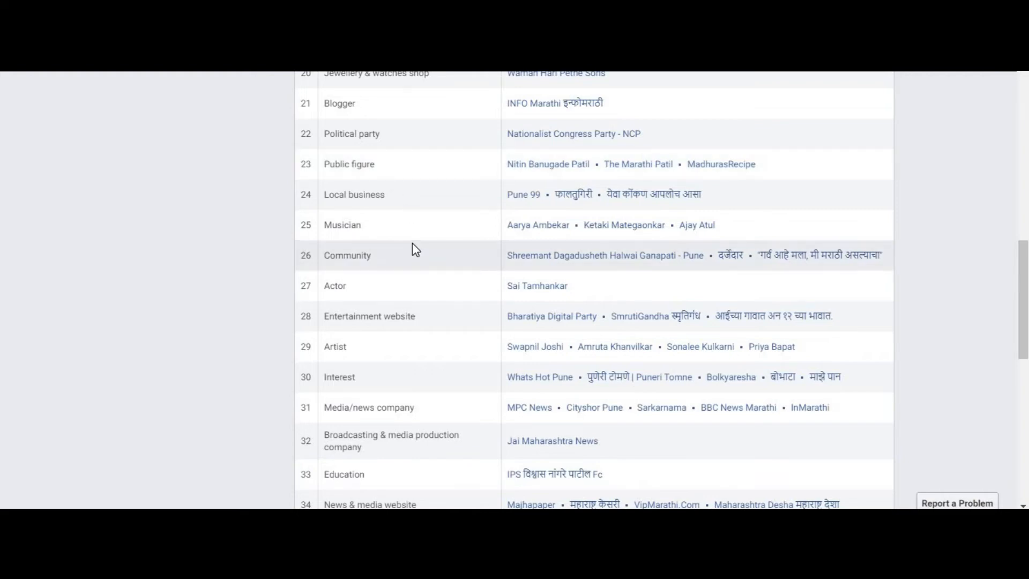
pyautogui.scroll(-2, 413, 247)
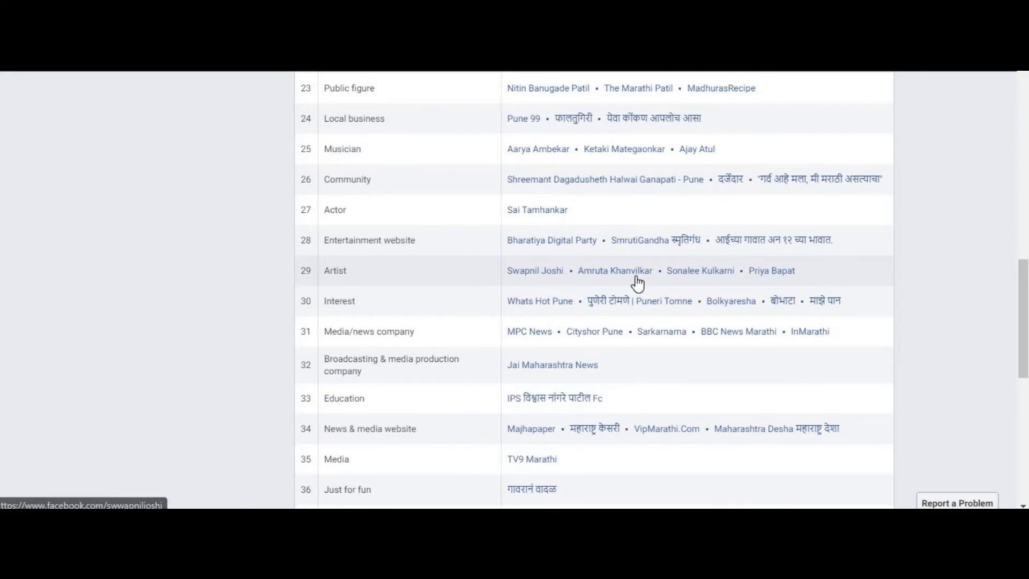
pyautogui.moveTo(796, 270); pyautogui.dragTo(485, 271)
pyautogui.click(995, 245)
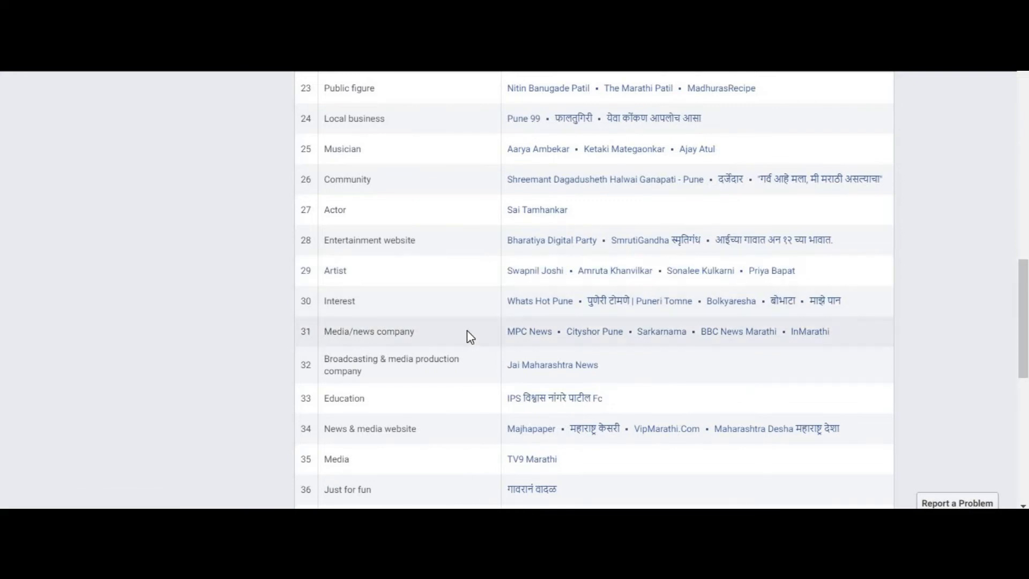
# - Check the remaining media and TV channel categories and recheck the highest-ranked entries in Top Categories
pyautogui.scroll(-3, 467, 330)
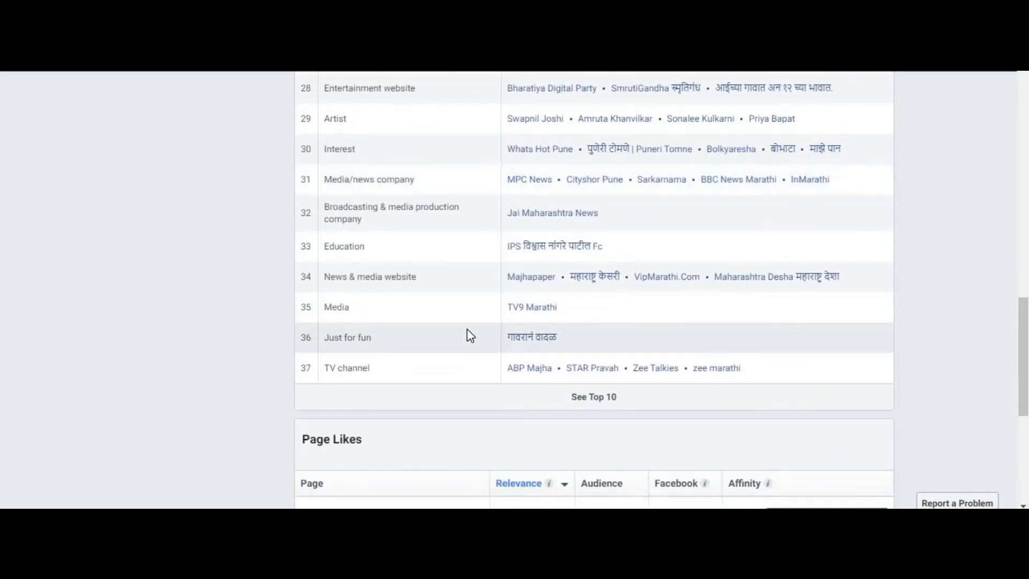
pyautogui.scroll(1, 466, 335)
pyautogui.scroll(15, 464, 332)
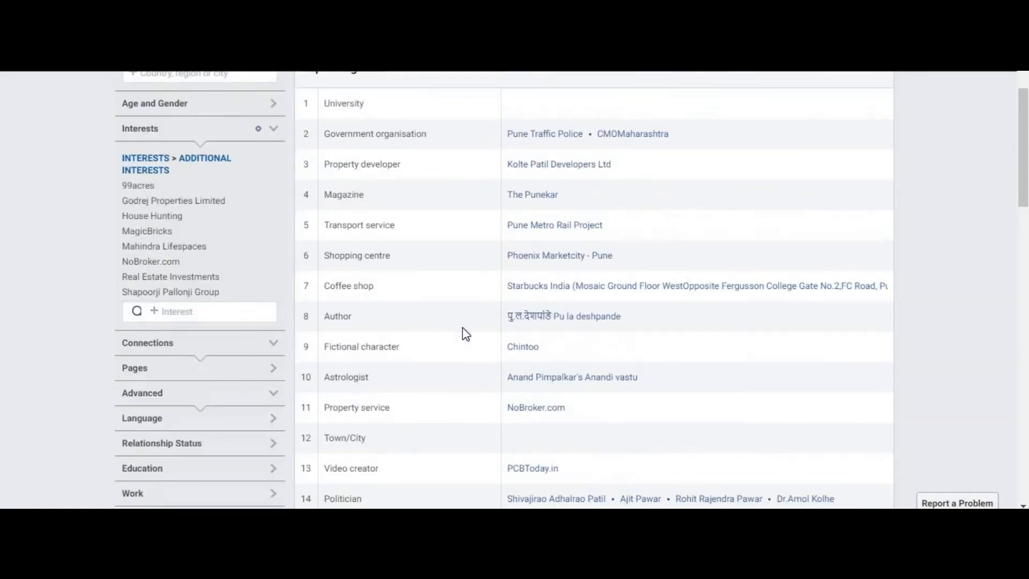
pyautogui.scroll(3, 455, 317)
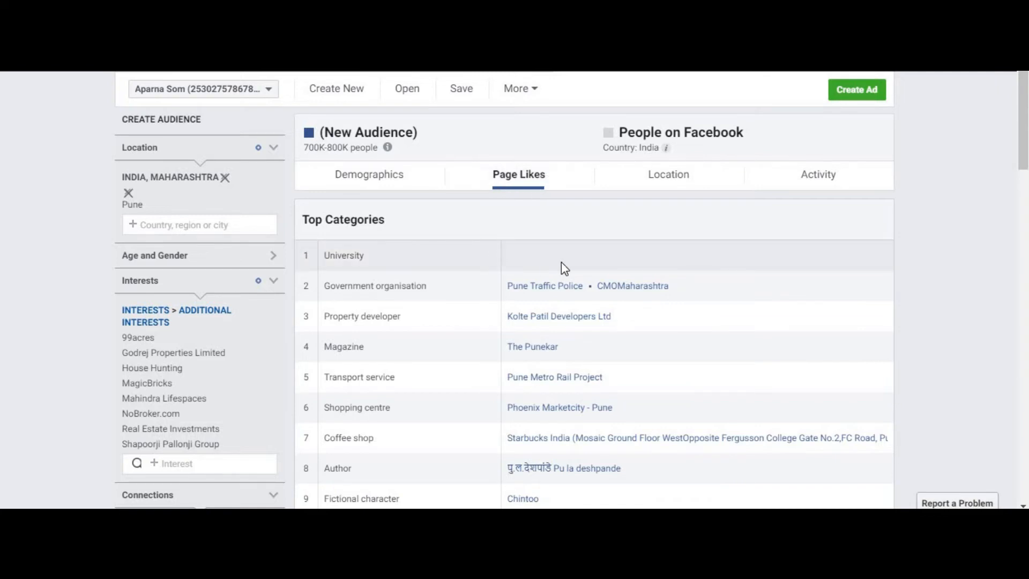
pyautogui.scroll(-2, 564, 268)
pyautogui.scroll(2, 442, 212)
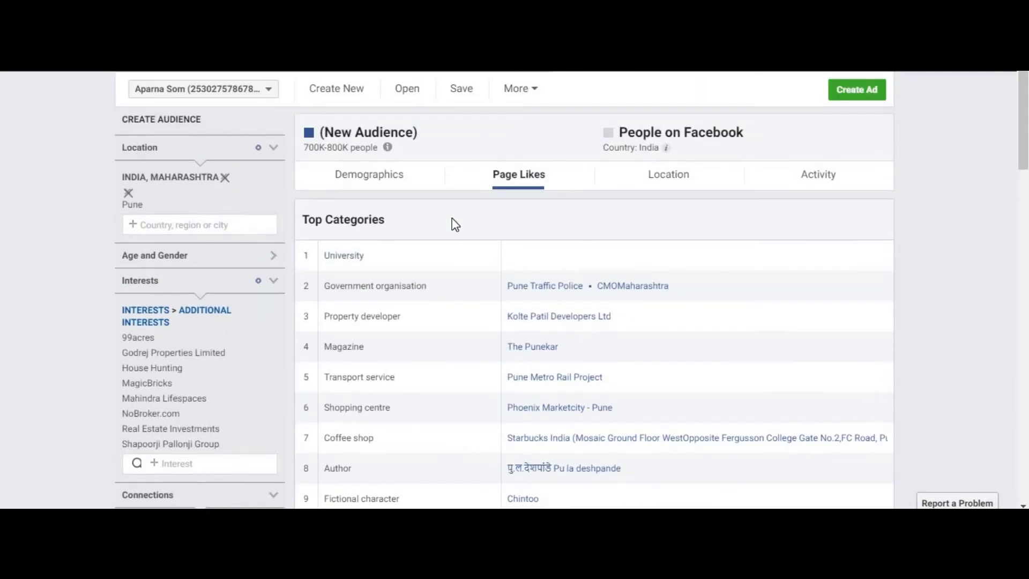
pyautogui.scroll(-2, 452, 218)
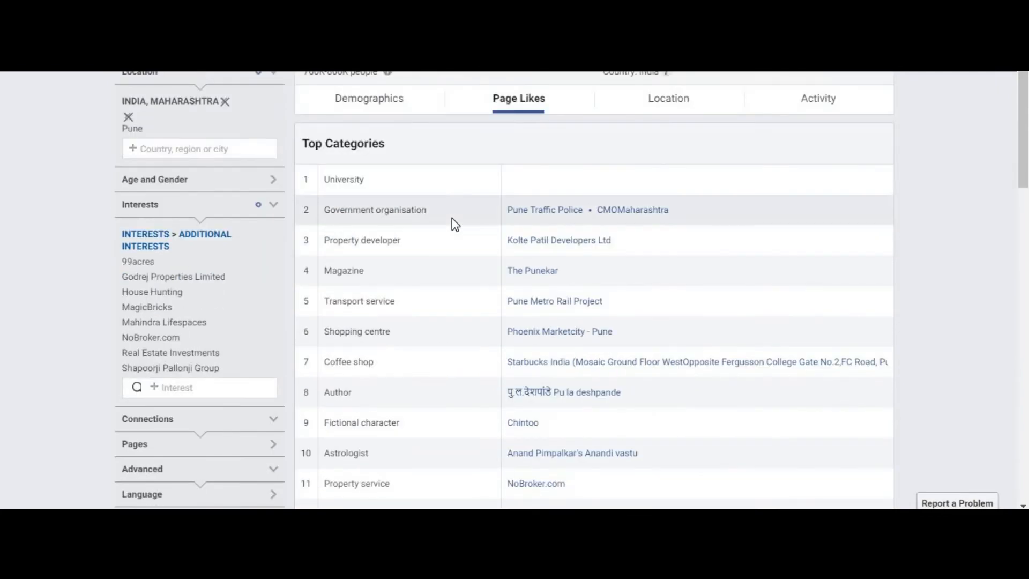
pyautogui.scroll(2, 452, 219)
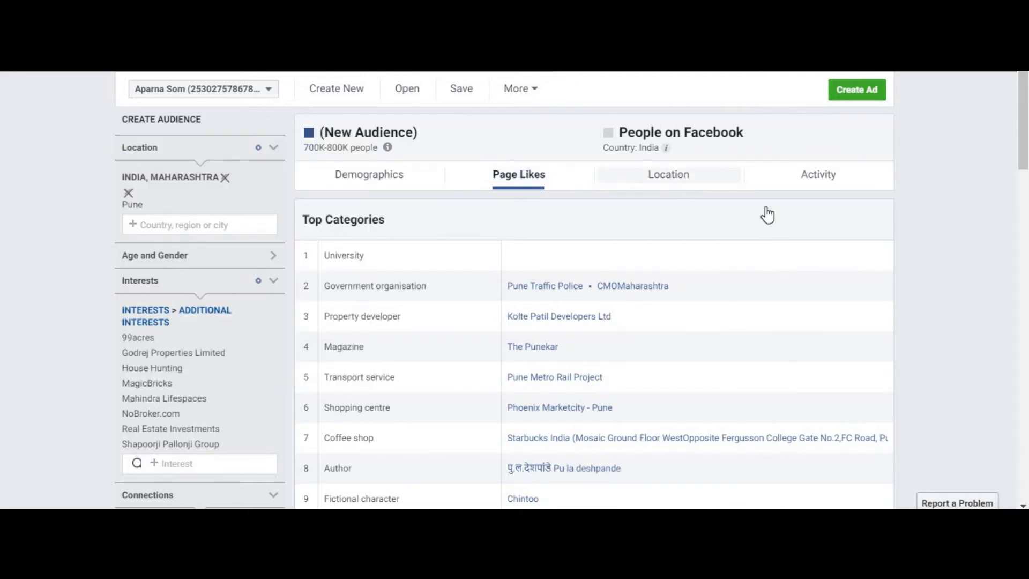
# - Show the audience's Location breakdown and compare the Top Towns/Cities shares from Pune to Mumbai
pyautogui.click(701, 185)
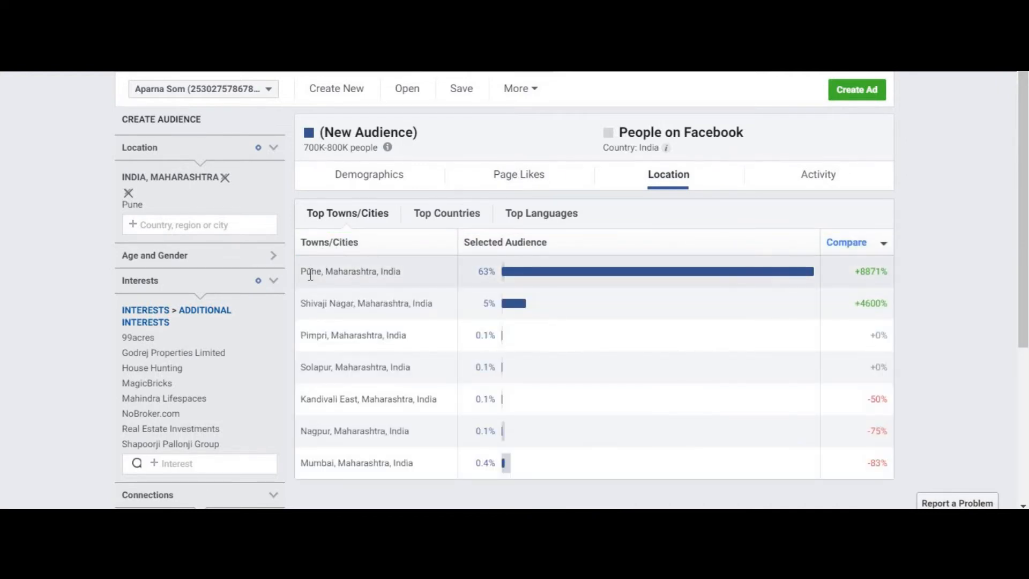
pyautogui.moveTo(303, 272); pyautogui.dragTo(413, 274)
pyautogui.click(386, 275)
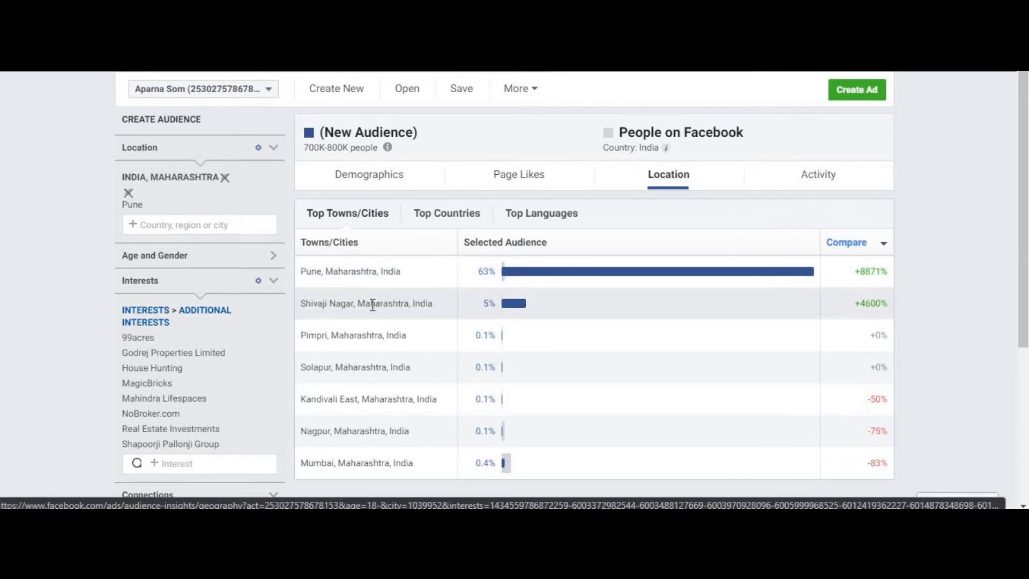
pyautogui.scroll(-3, 372, 300)
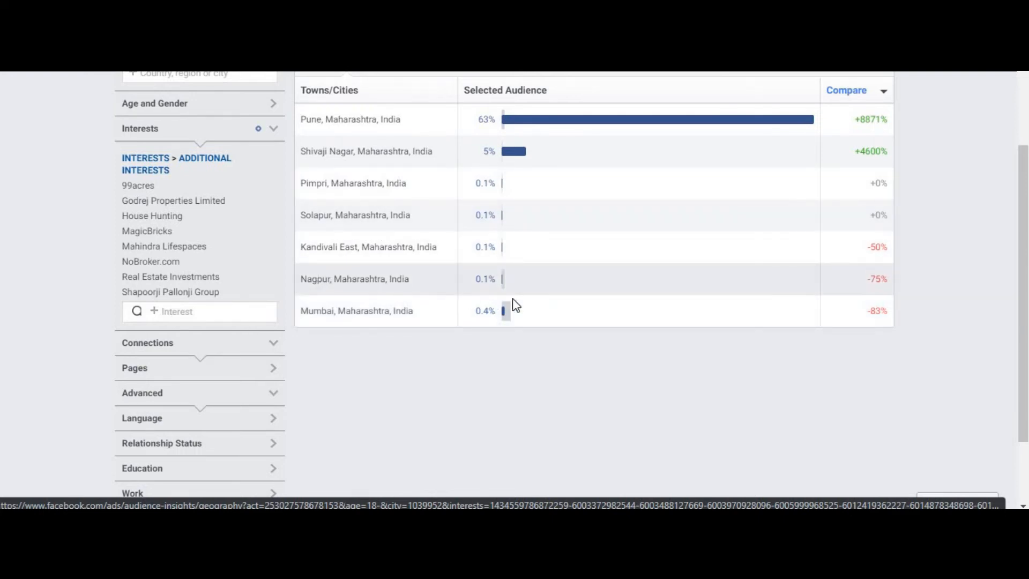
# - Review the full Top Towns/Cities list alongside the audience's Pune location and property interests
pyautogui.scroll(1, 518, 300)
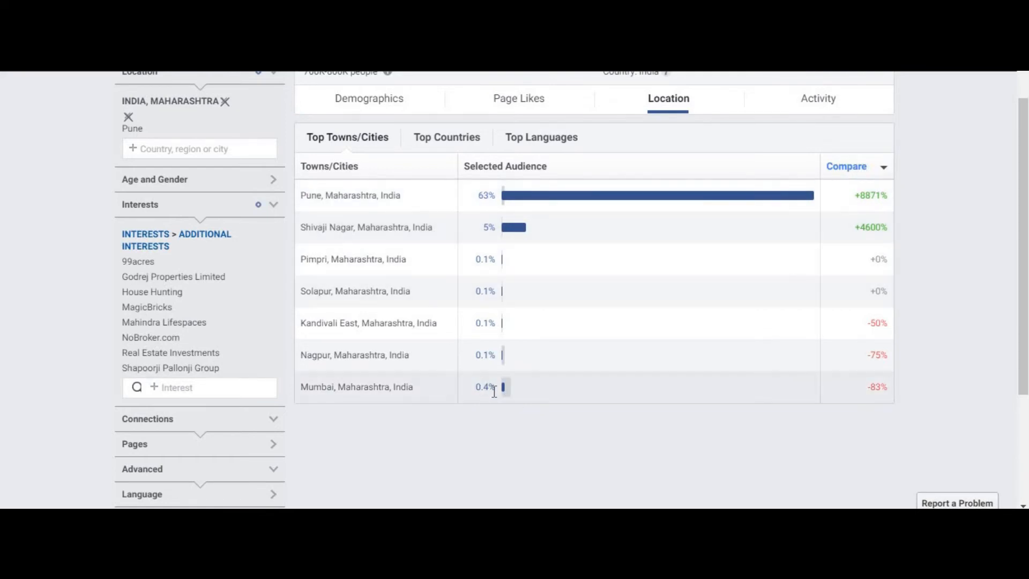
pyautogui.scroll(2, 500, 397)
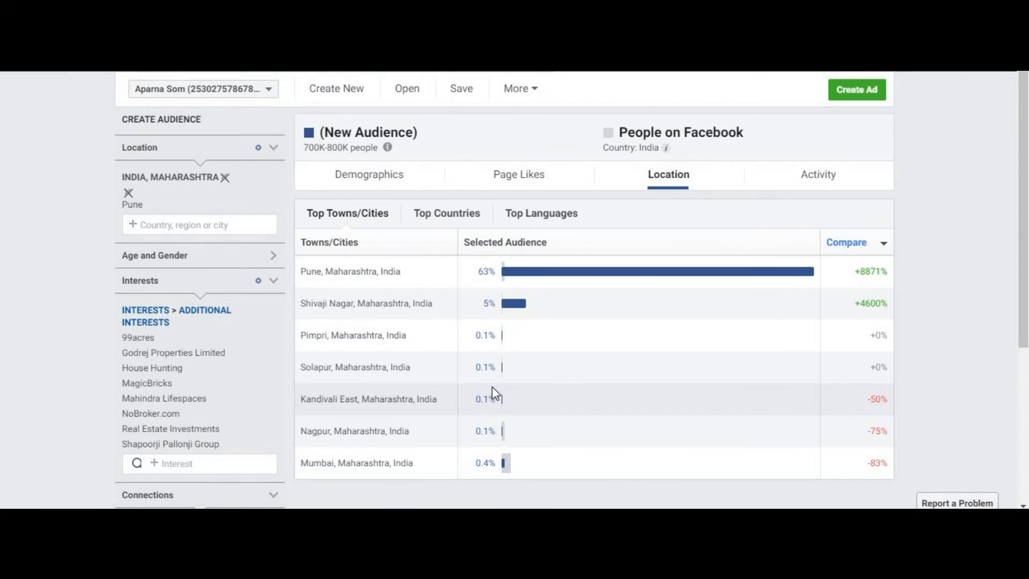
pyautogui.scroll(-2, 616, 405)
pyautogui.scroll(2, 692, 405)
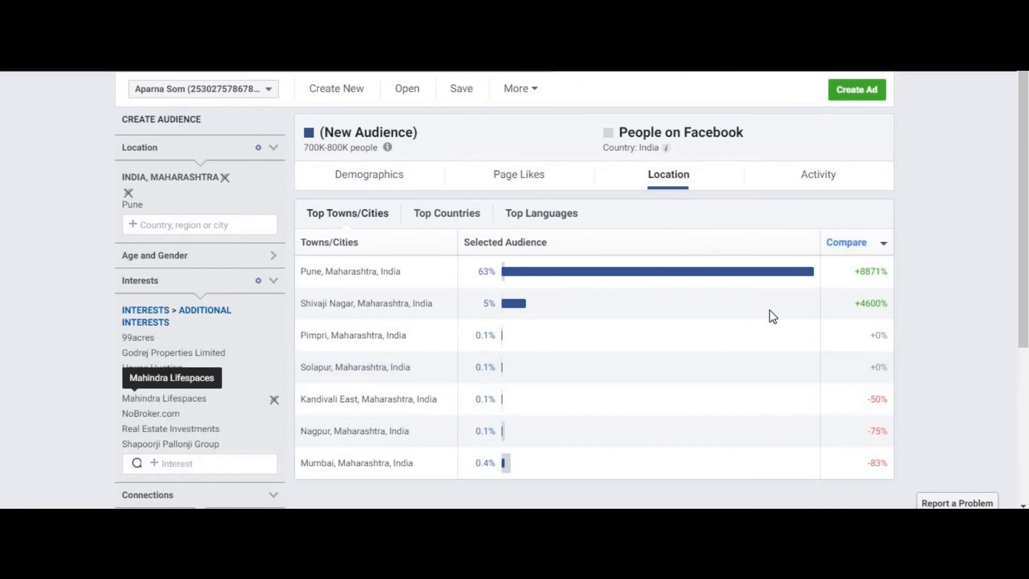
pyautogui.scroll(-4, 403, 362)
pyautogui.scroll(4, 429, 364)
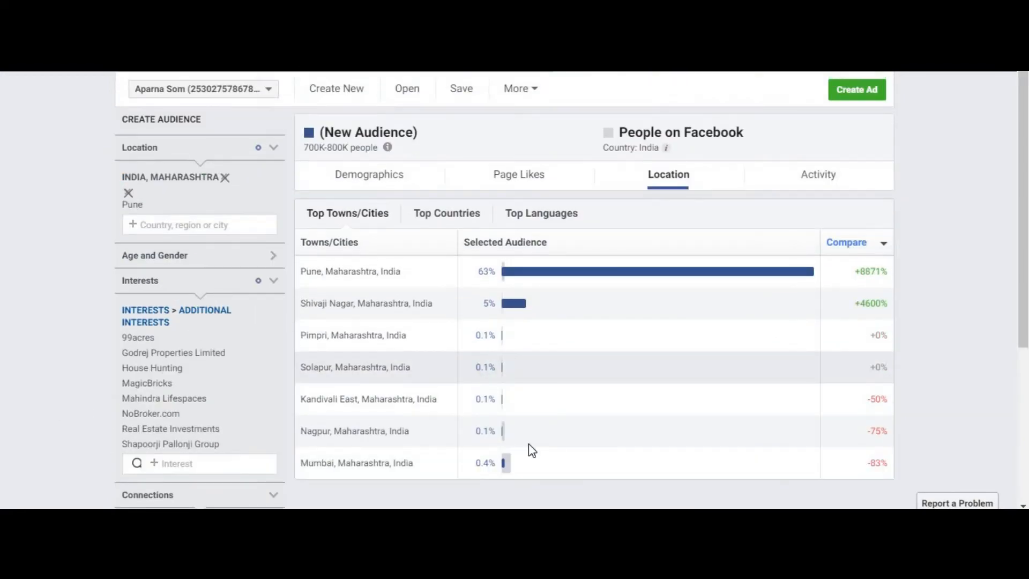
pyautogui.scroll(-6, 502, 461)
pyautogui.scroll(5, 850, 372)
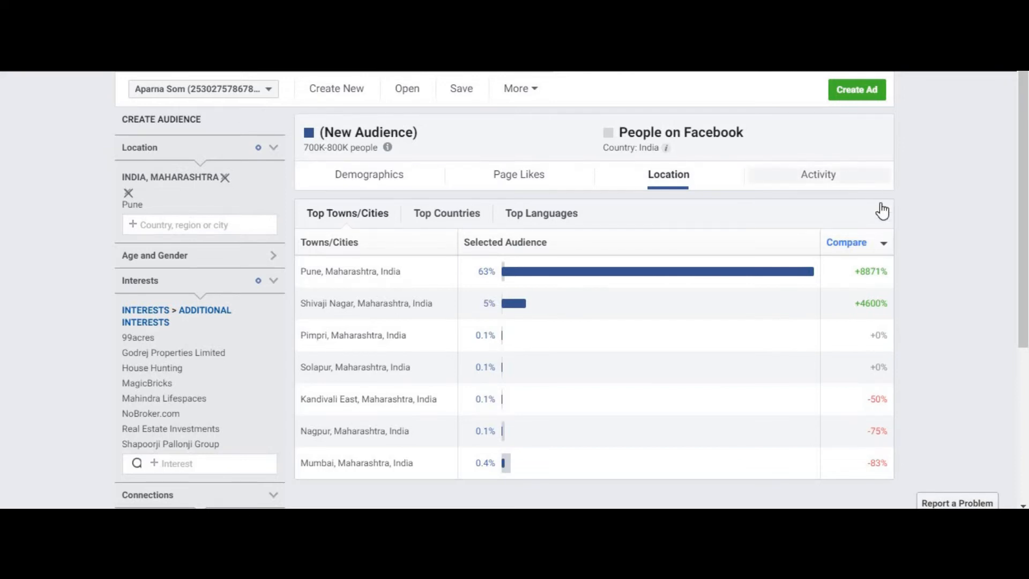
# - Show the audience's Activity breakdown and compare its pages liked, comments and posts liked with people on Facebook
pyautogui.click(860, 188)
pyautogui.scroll(-1, 905, 264)
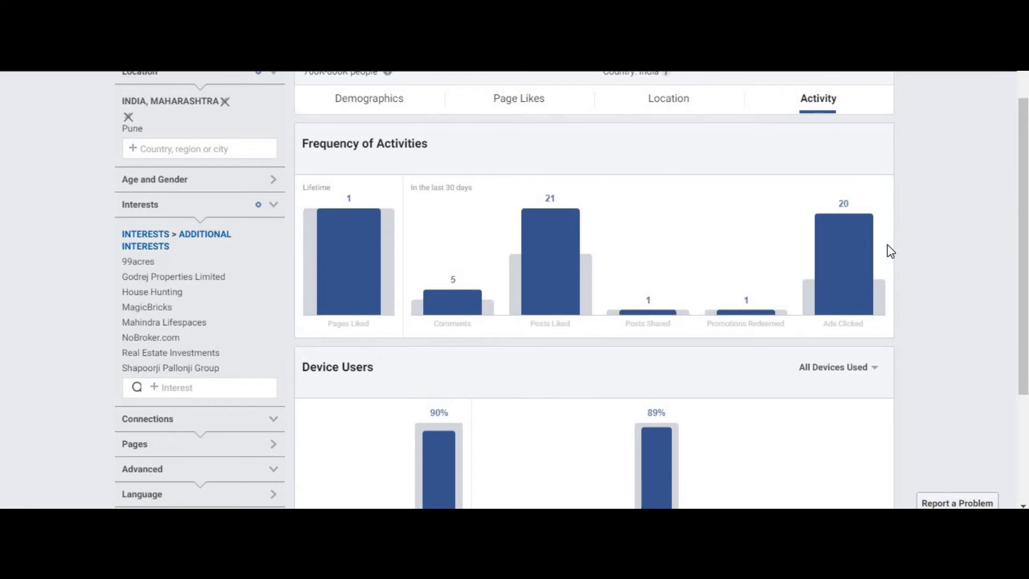
pyautogui.moveTo(365, 239)
pyautogui.scroll(1, 409, 189)
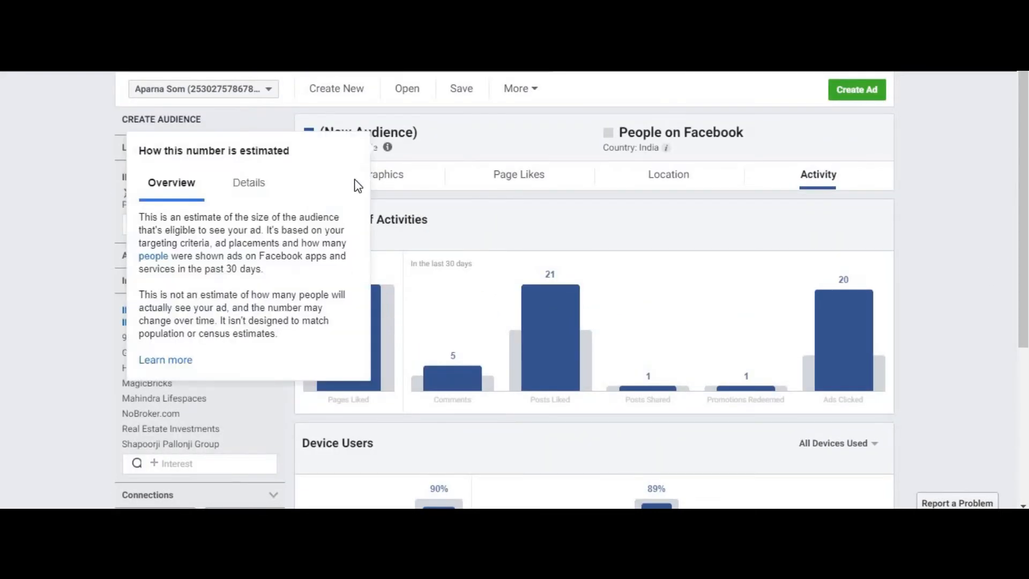
pyautogui.moveTo(349, 275)
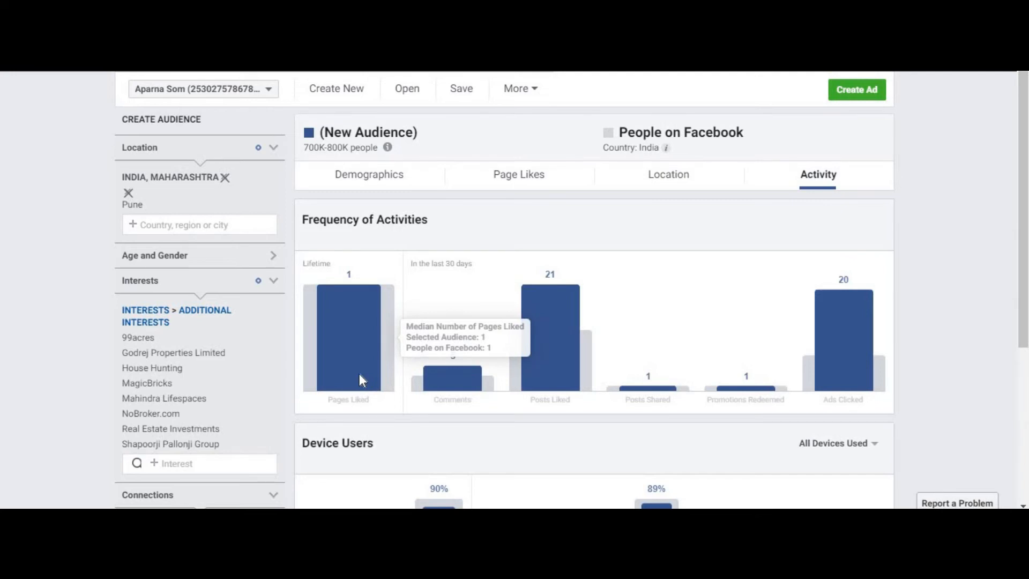
pyautogui.scroll(-2, 350, 291)
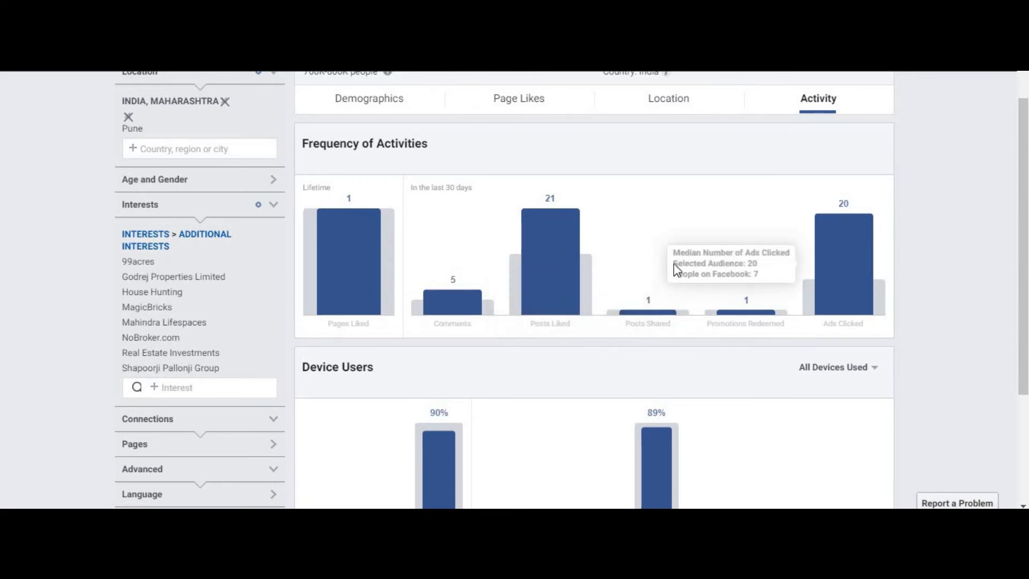
pyautogui.moveTo(443, 308)
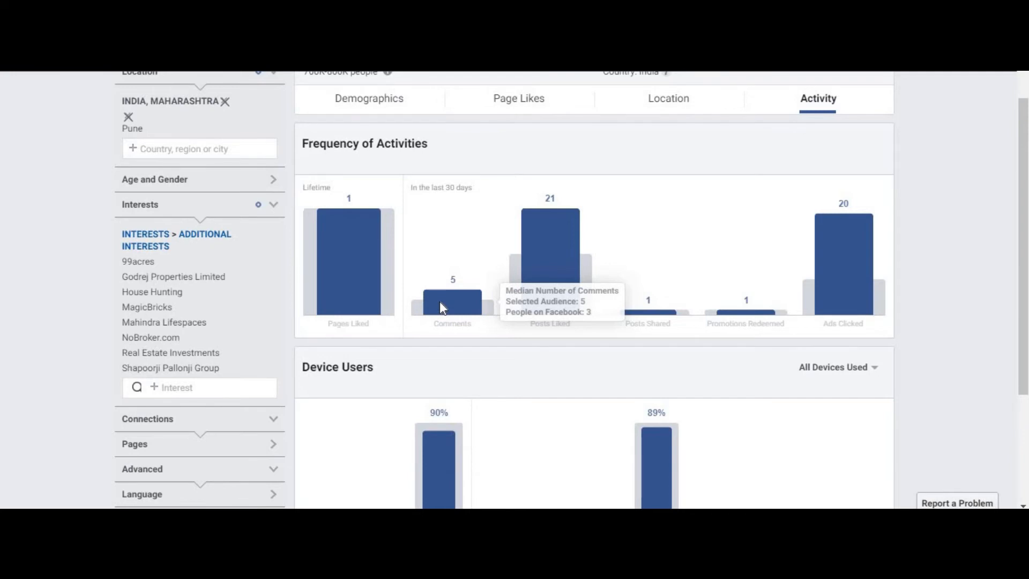
pyautogui.moveTo(342, 296)
pyautogui.moveTo(565, 247)
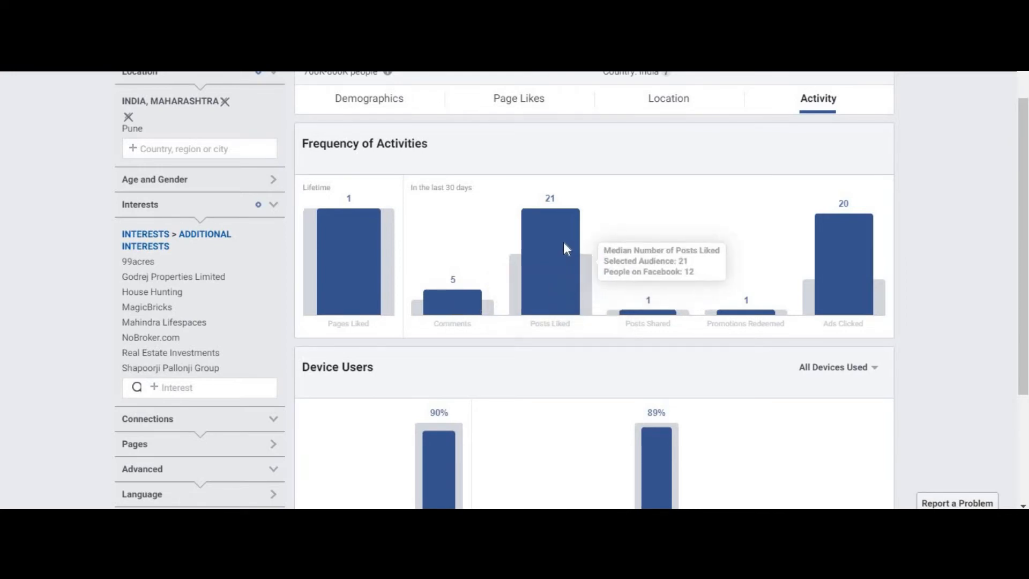
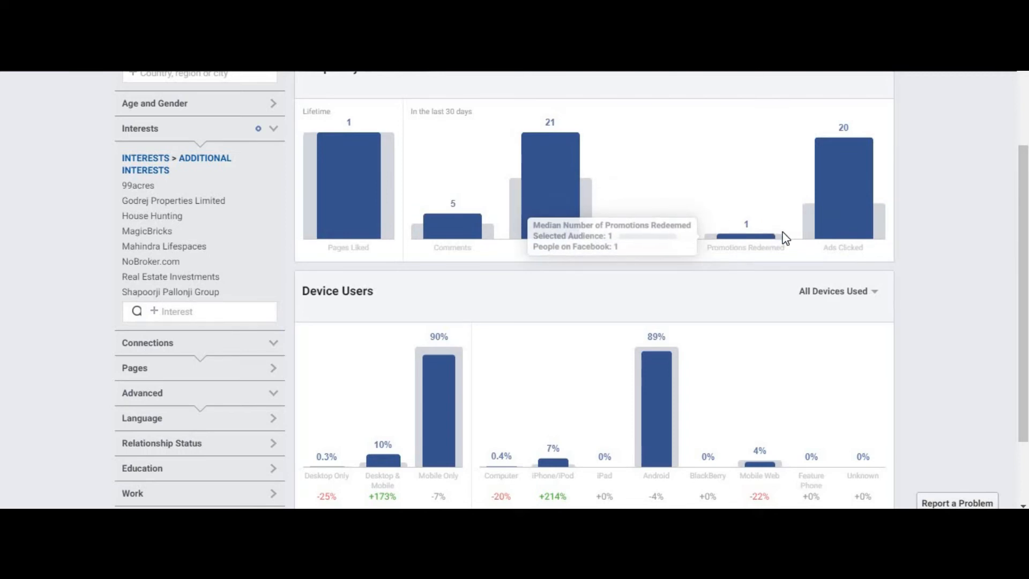
# - Examine the promotions redeemed and ads clicked in Frequency of Activities for the last 30 days
pyautogui.scroll(2, 636, 231)
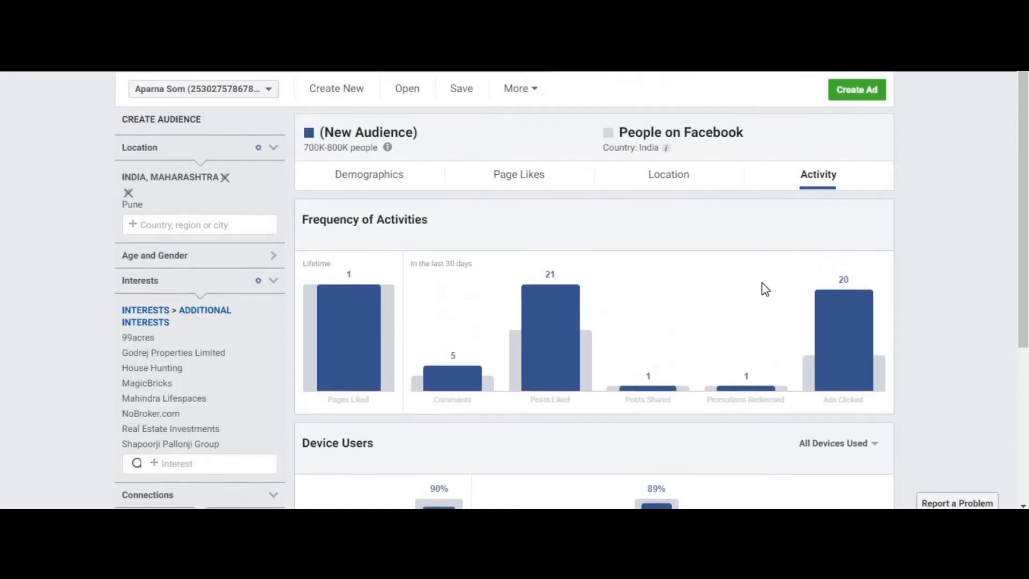
pyautogui.moveTo(751, 225)
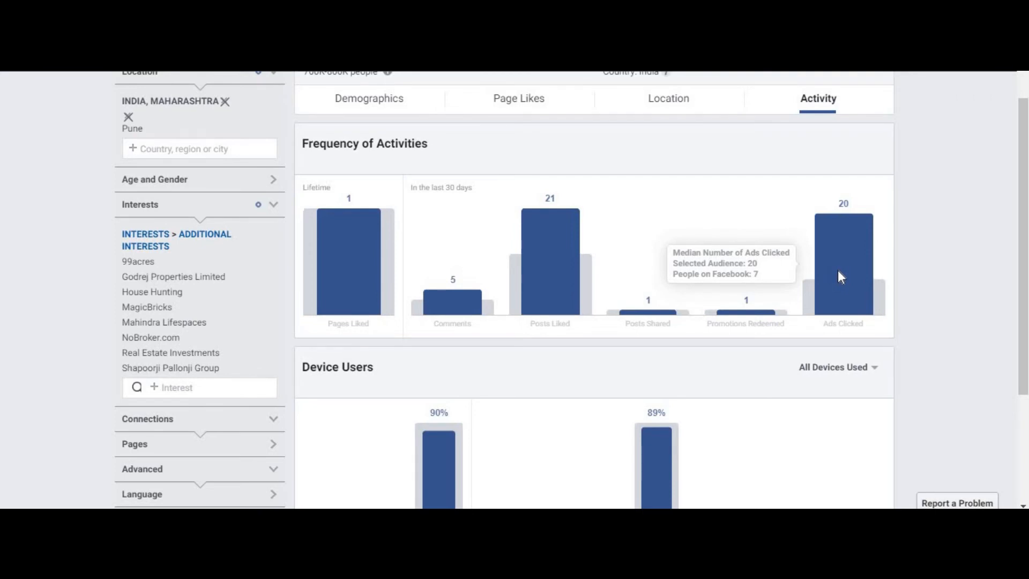
pyautogui.scroll(2, 839, 274)
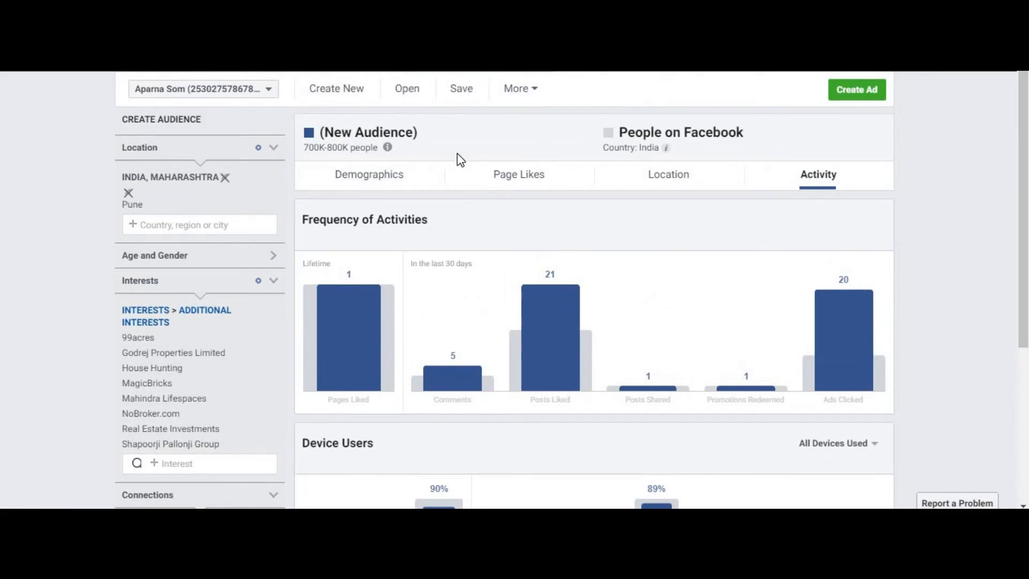
pyautogui.scroll(-4, 999, 214)
pyautogui.scroll(1, 989, 231)
pyautogui.scroll(3, 989, 232)
pyautogui.scroll(-2, 937, 292)
pyautogui.moveTo(845, 315)
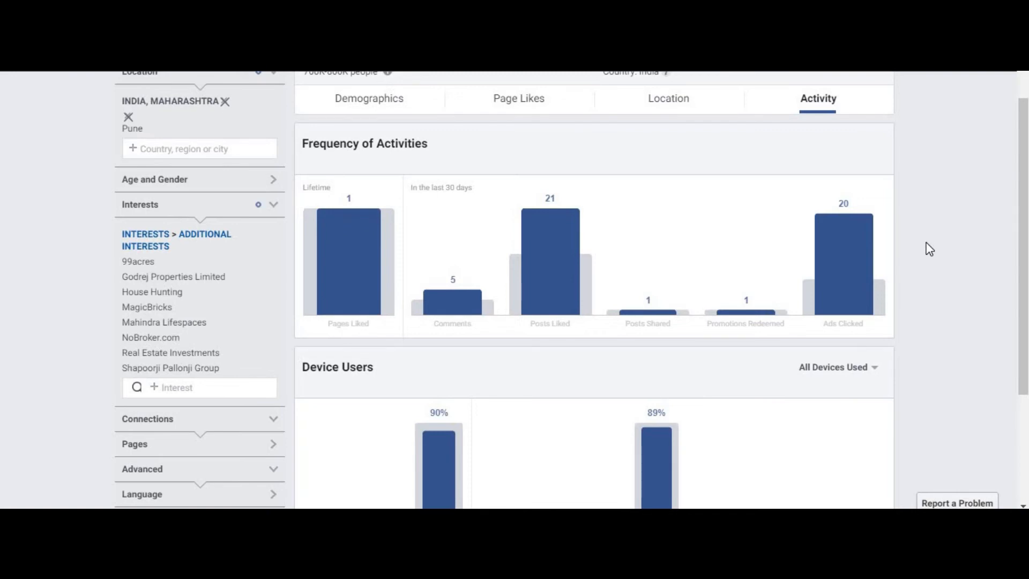
# - Recheck the Ads Clicked median of the selected audience against people on Facebook, alongside the chosen interests and the other activities
pyautogui.scroll(2, 910, 200)
pyautogui.moveTo(860, 270)
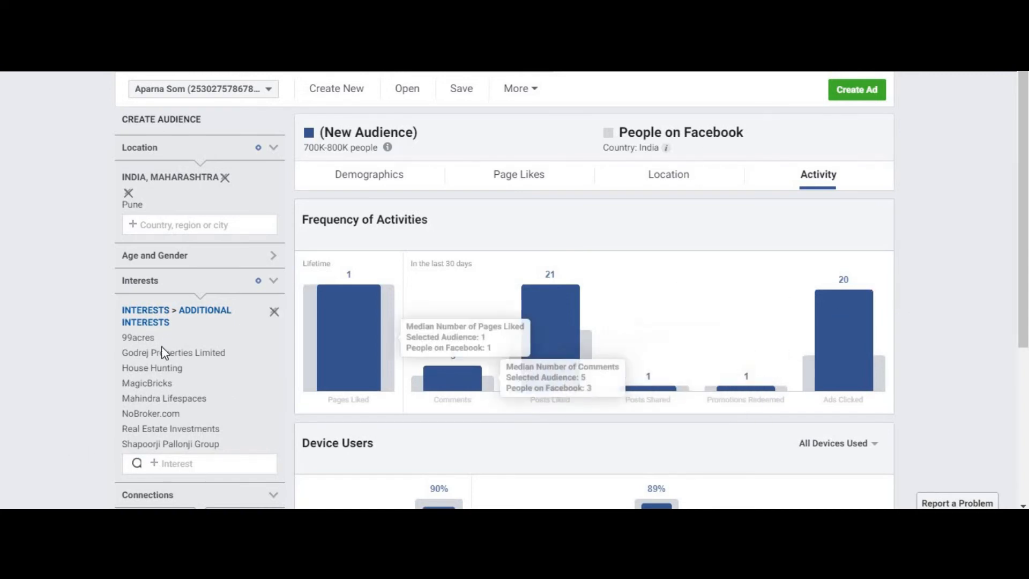
pyautogui.scroll(-2, 941, 294)
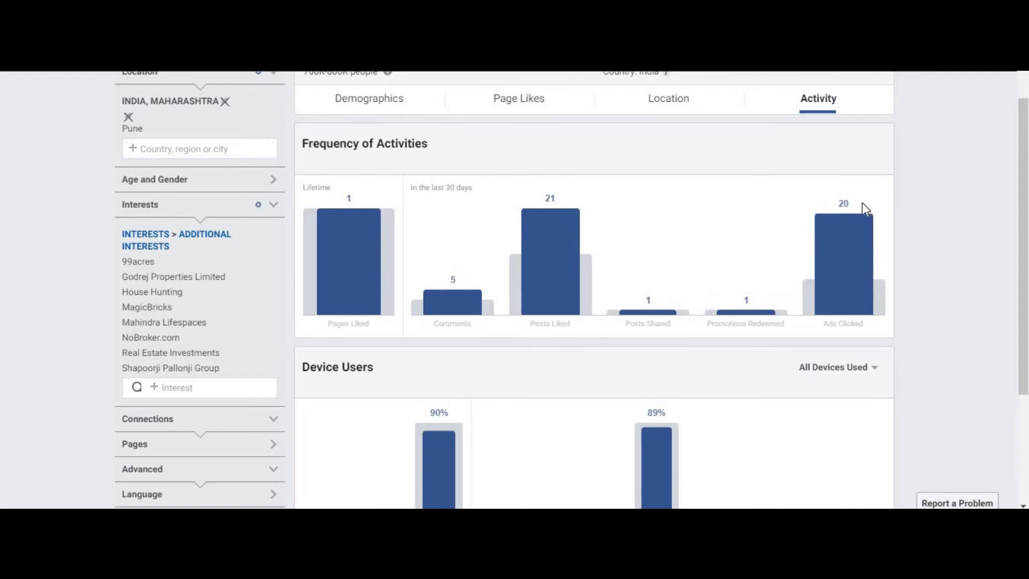
pyautogui.moveTo(823, 270)
pyautogui.scroll(2, 930, 271)
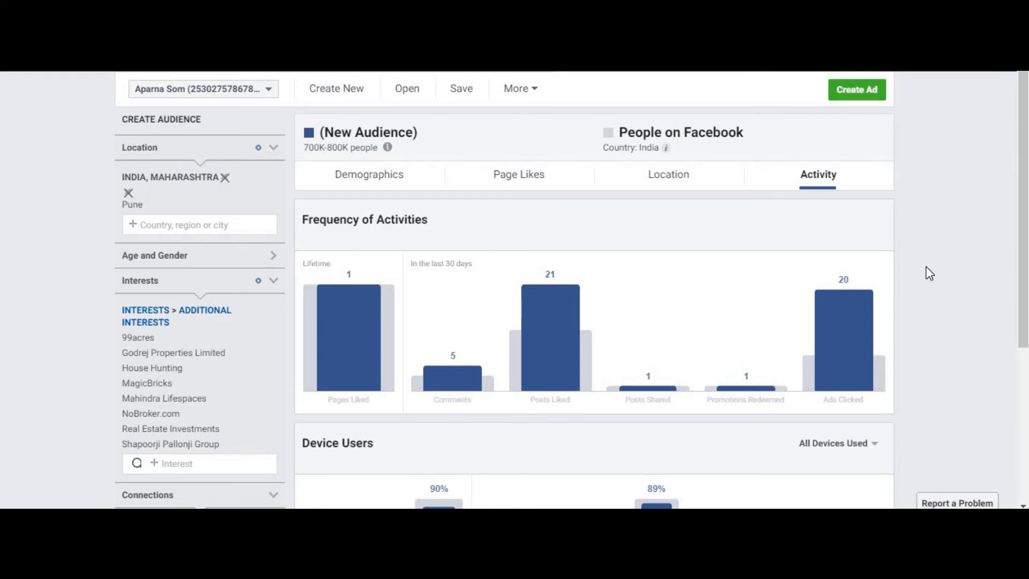
pyautogui.scroll(-1, 933, 270)
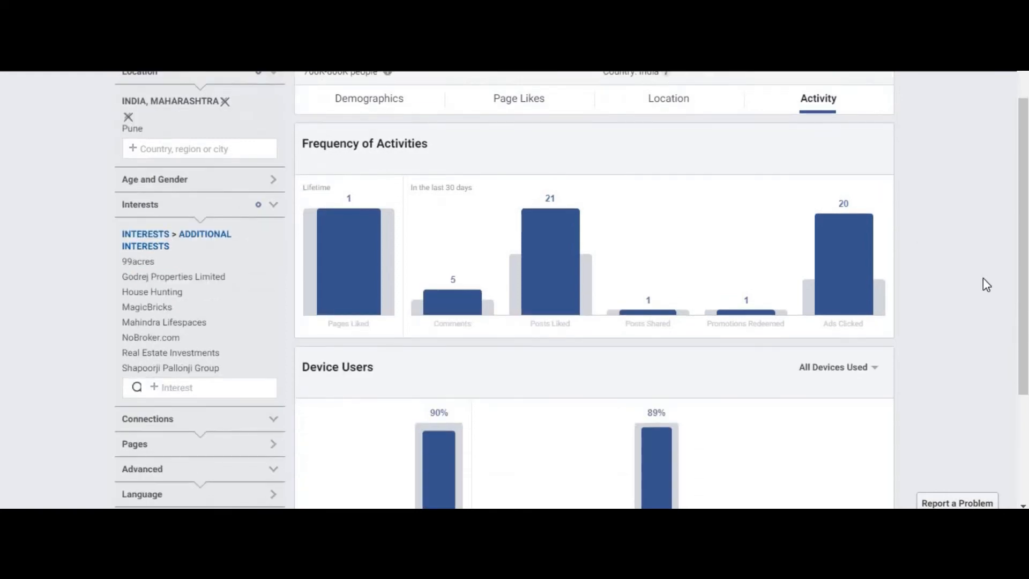
pyautogui.moveTo(863, 233)
pyautogui.scroll(2, 903, 275)
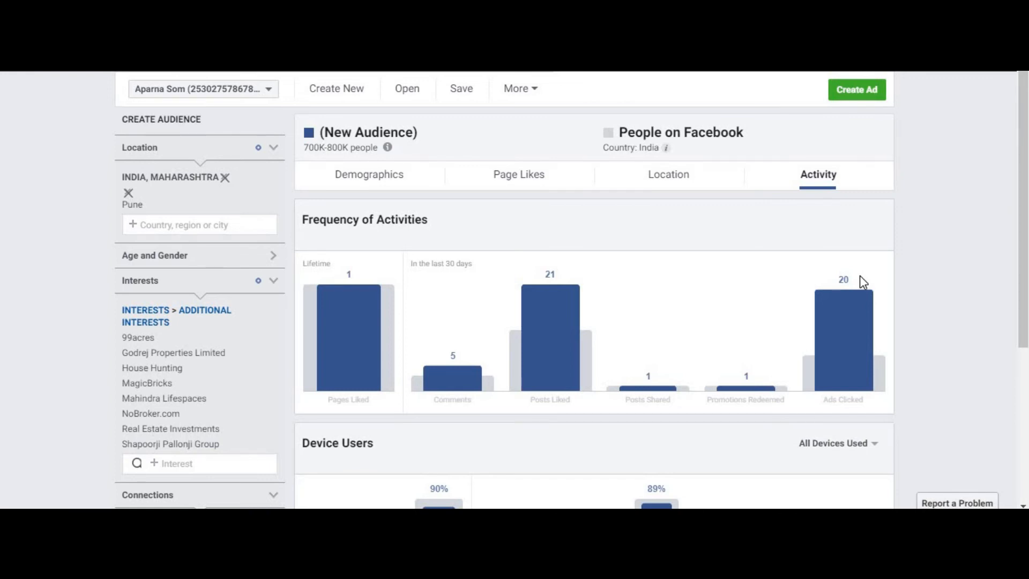
pyautogui.moveTo(855, 285)
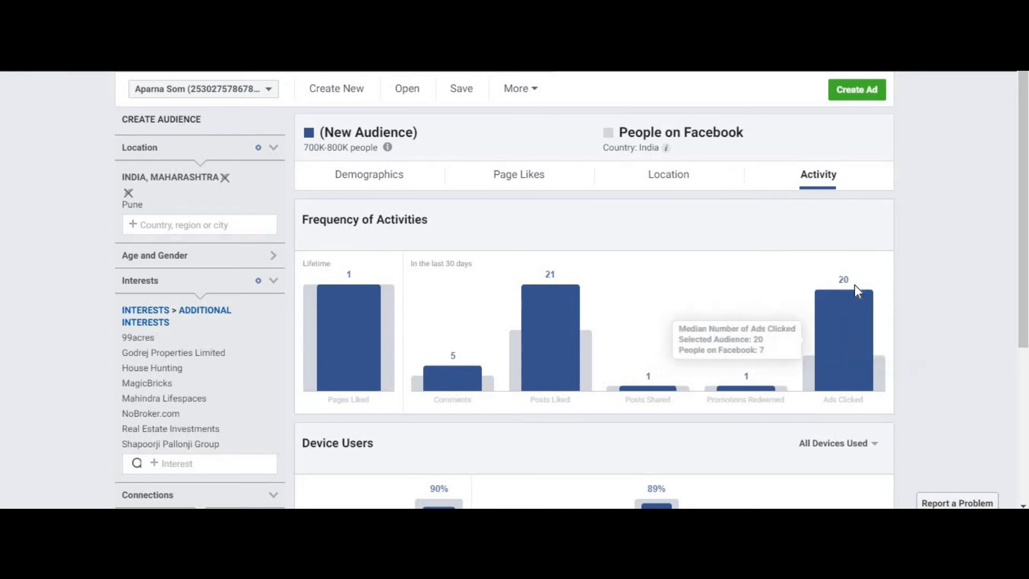
pyautogui.scroll(-1, 854, 285)
pyautogui.moveTo(874, 215)
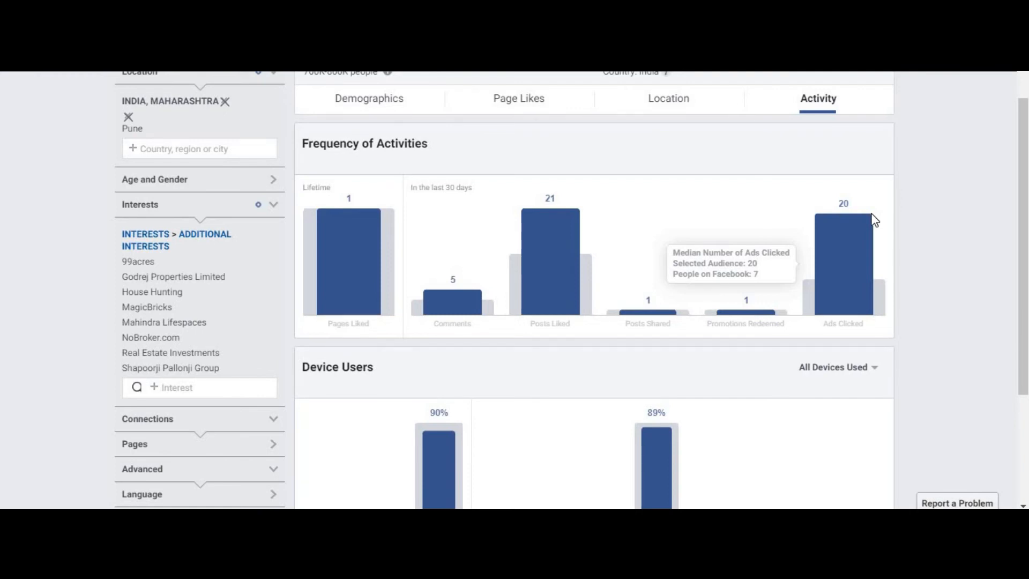
# - Compare the Desktop Only, Desktop & Mobile and Mobile Only shares in the Device Users chart
pyautogui.scroll(-3, 910, 239)
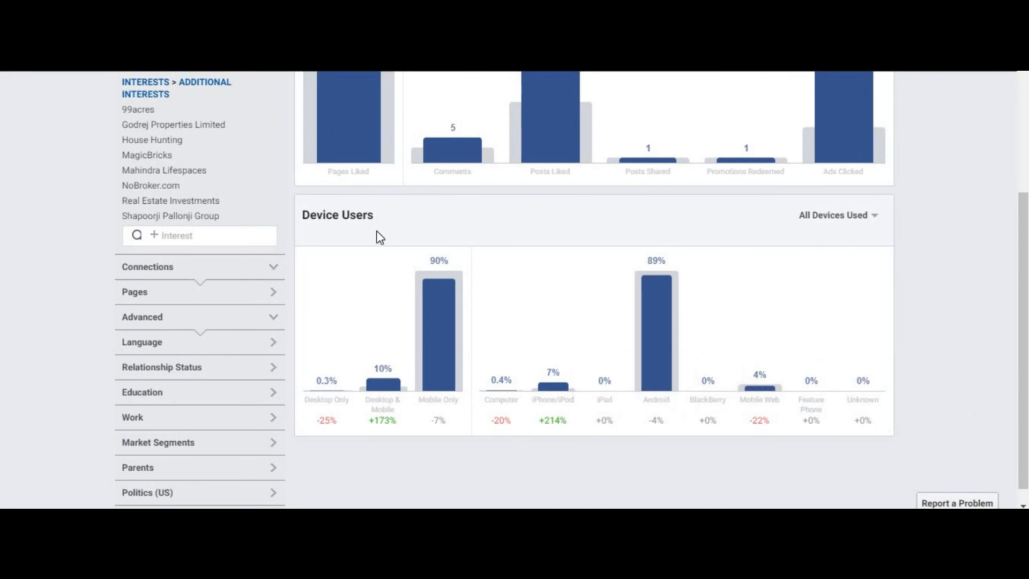
pyautogui.scroll(2, 376, 236)
pyautogui.moveTo(433, 374)
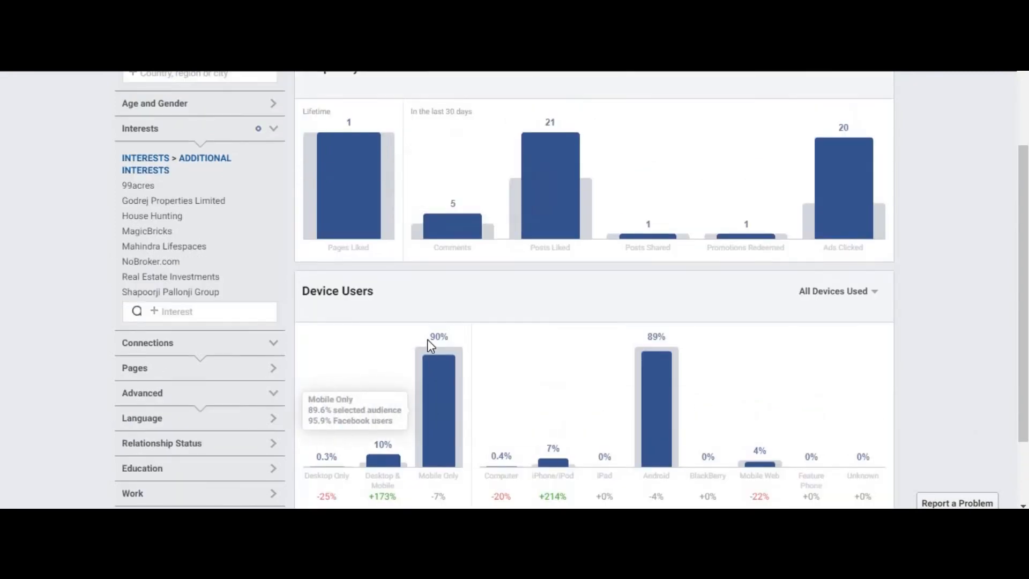
pyautogui.scroll(-2, 431, 345)
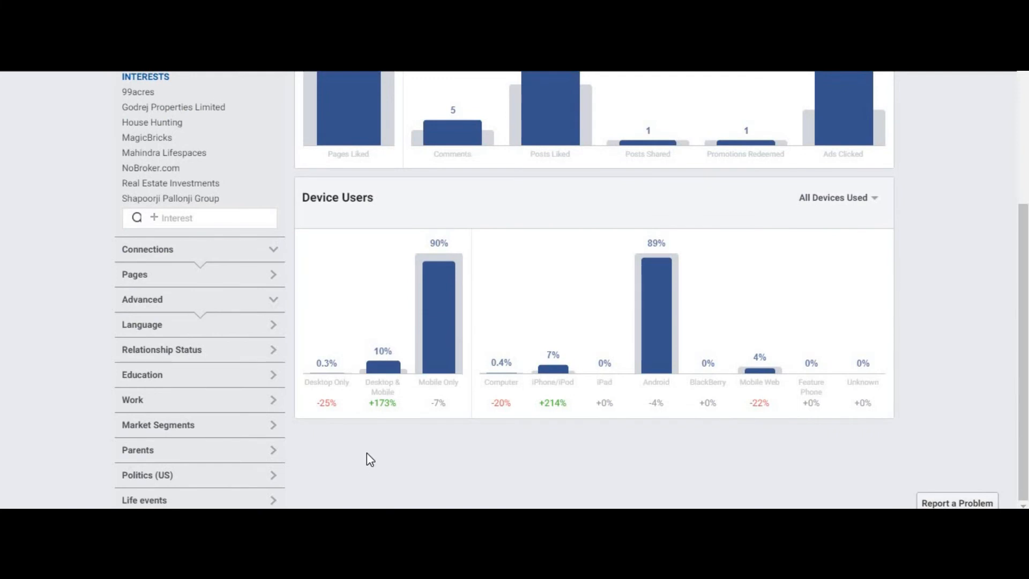
pyautogui.moveTo(329, 369)
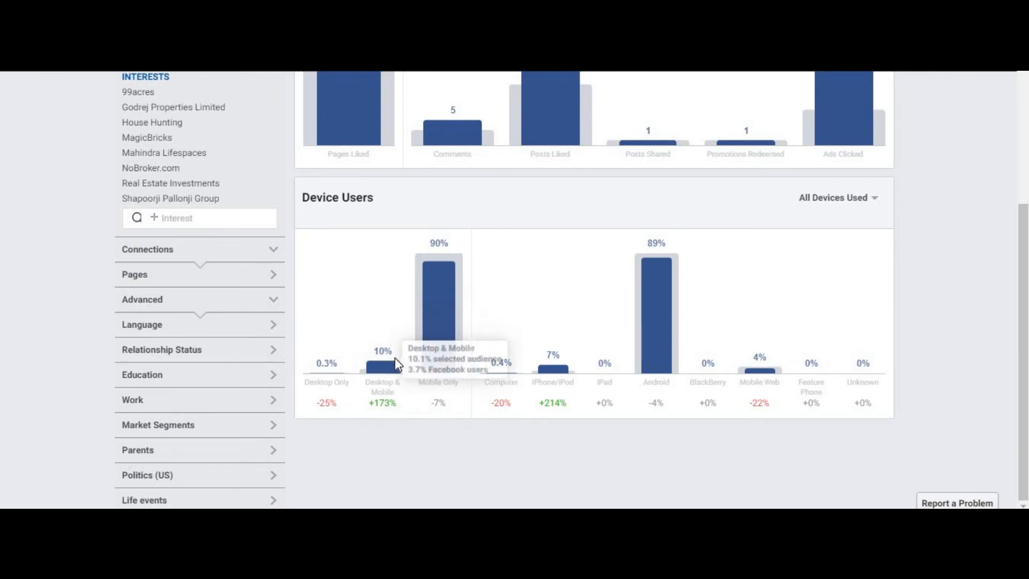
pyautogui.moveTo(397, 360)
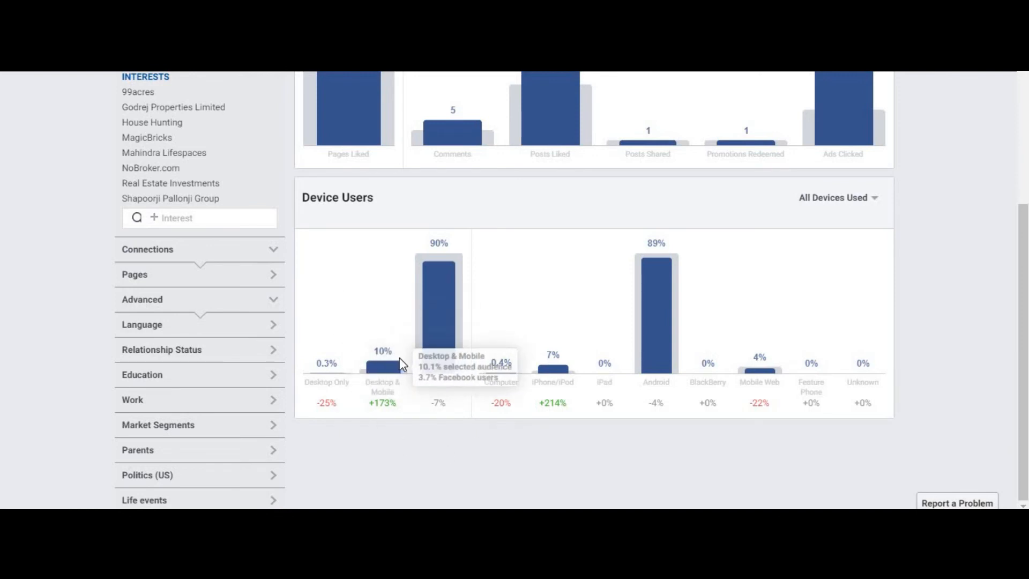
pyautogui.moveTo(443, 287)
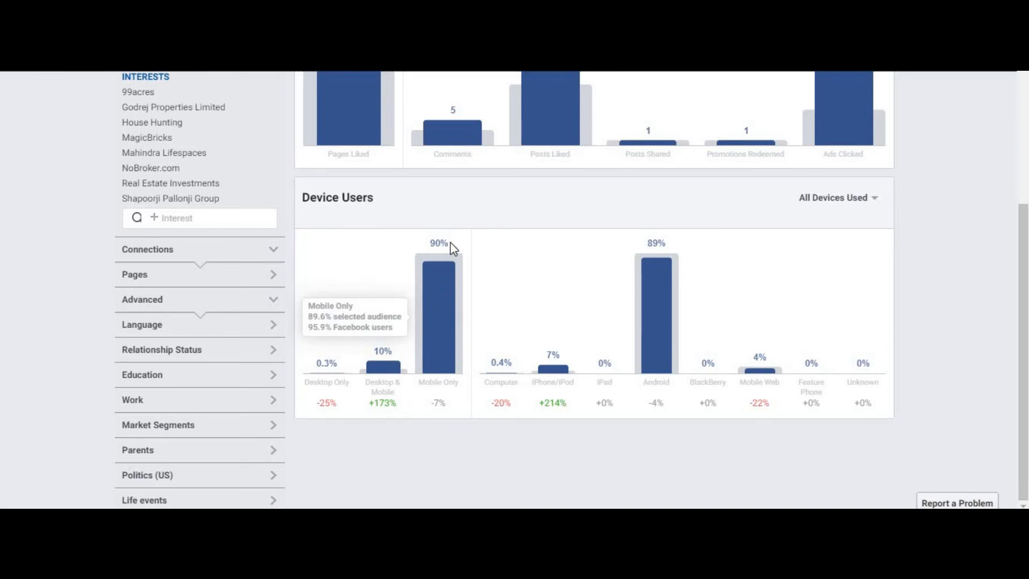
pyautogui.moveTo(446, 252)
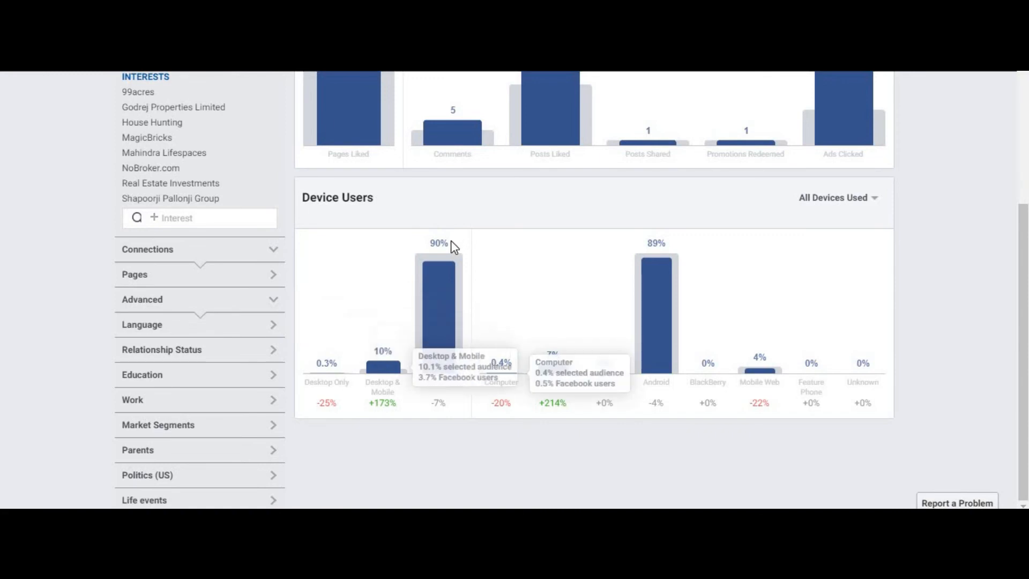
pyautogui.moveTo(436, 256)
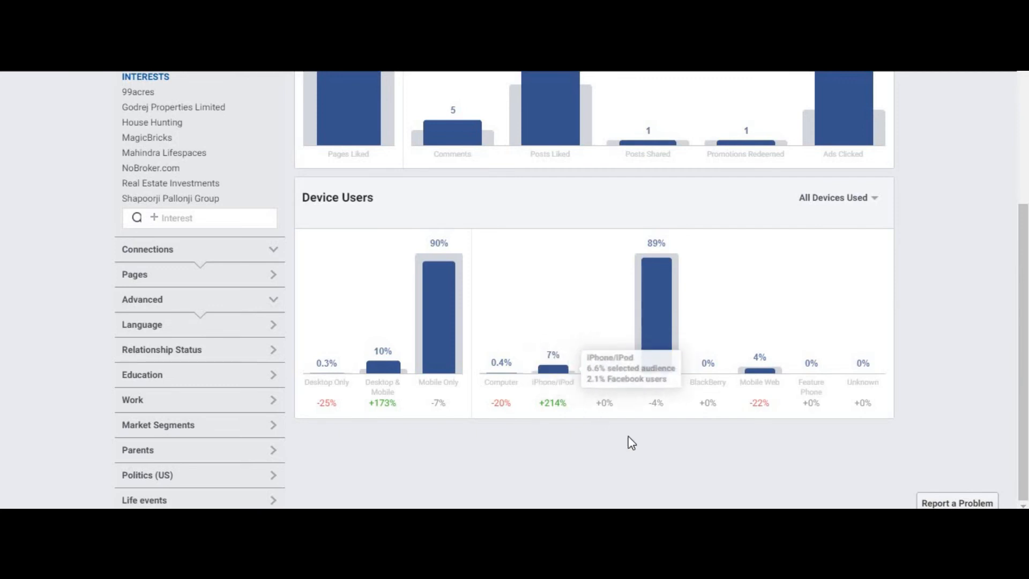
# - Compare the iPad, Android, BlackBerry and Mobile Web shares in the Device Users chart
pyautogui.moveTo(606, 364)
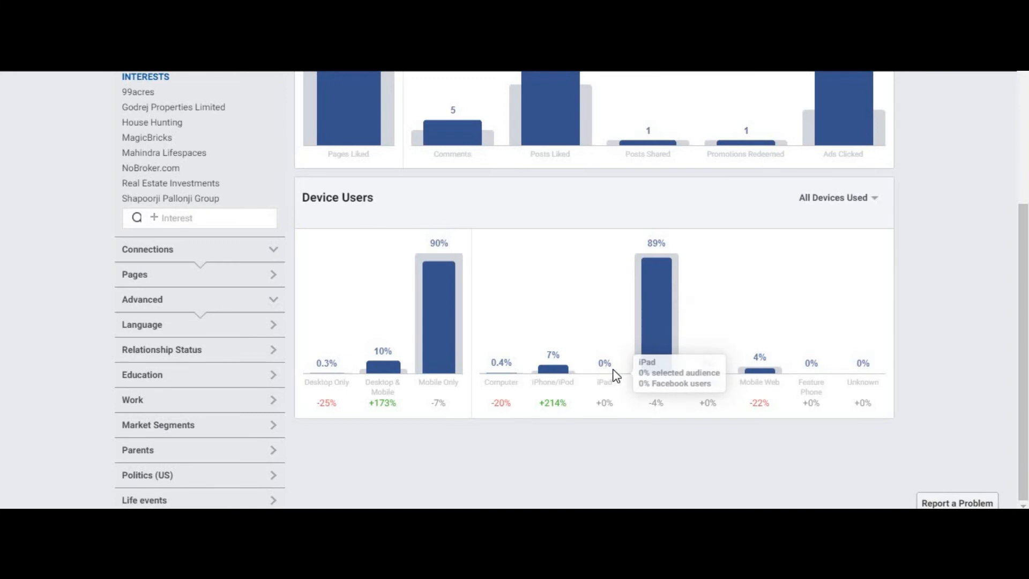
pyautogui.moveTo(653, 264)
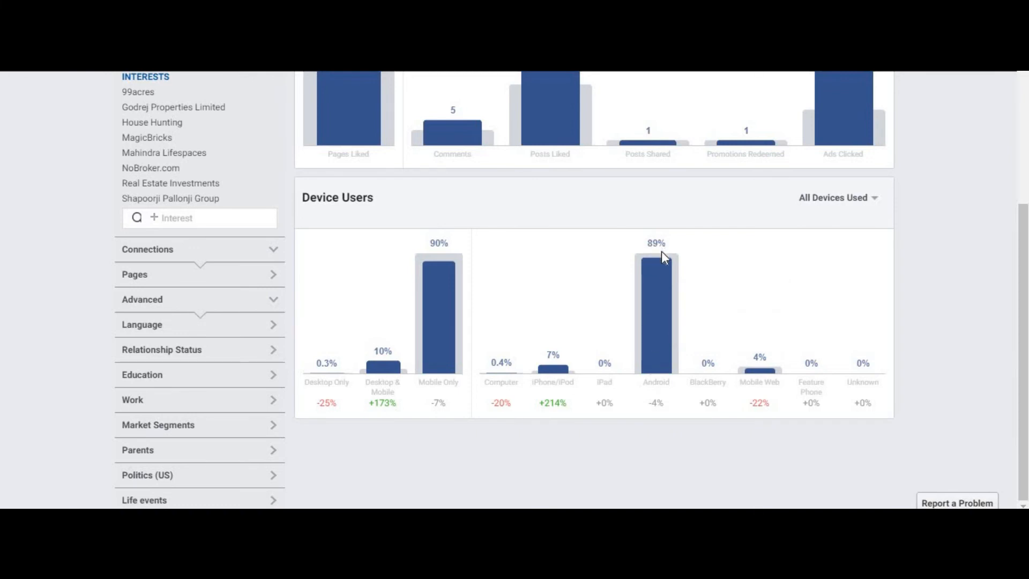
pyautogui.moveTo(661, 333)
pyautogui.moveTo(790, 374)
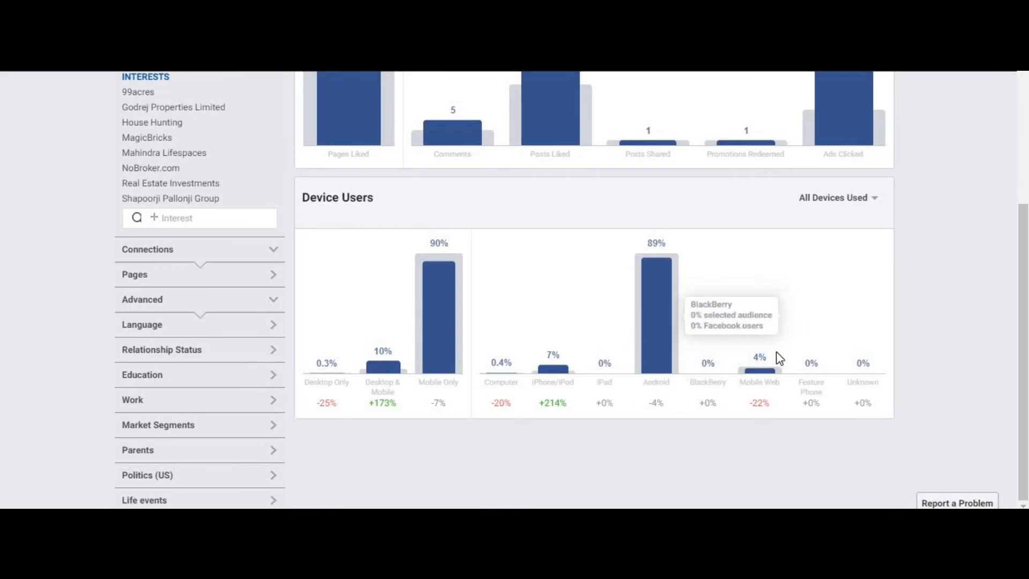
pyautogui.moveTo(764, 361)
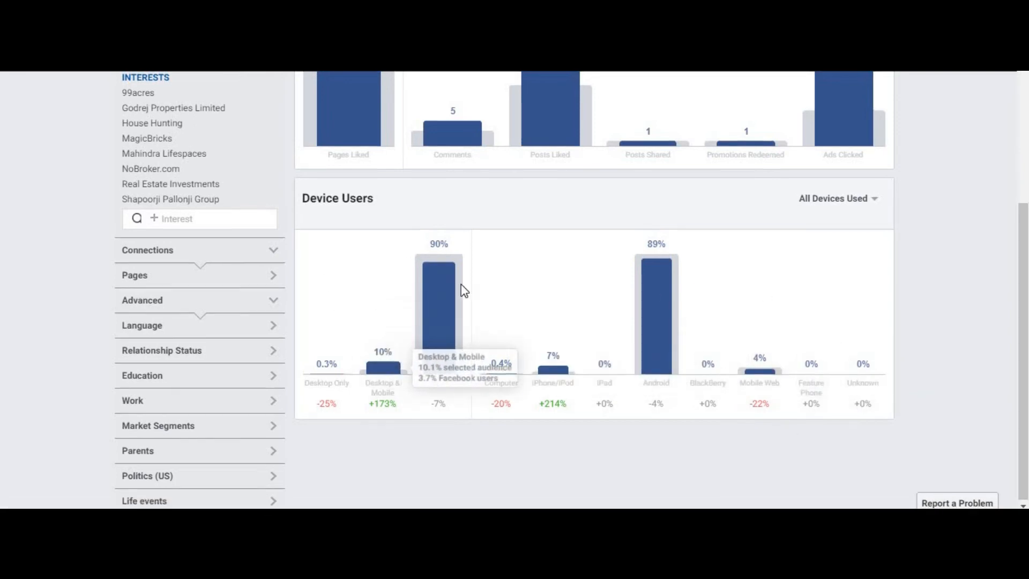
# - Return to the audience's demographics and review its Age and Gender chart against all Facebook
pyautogui.scroll(5, 482, 294)
pyautogui.click(401, 182)
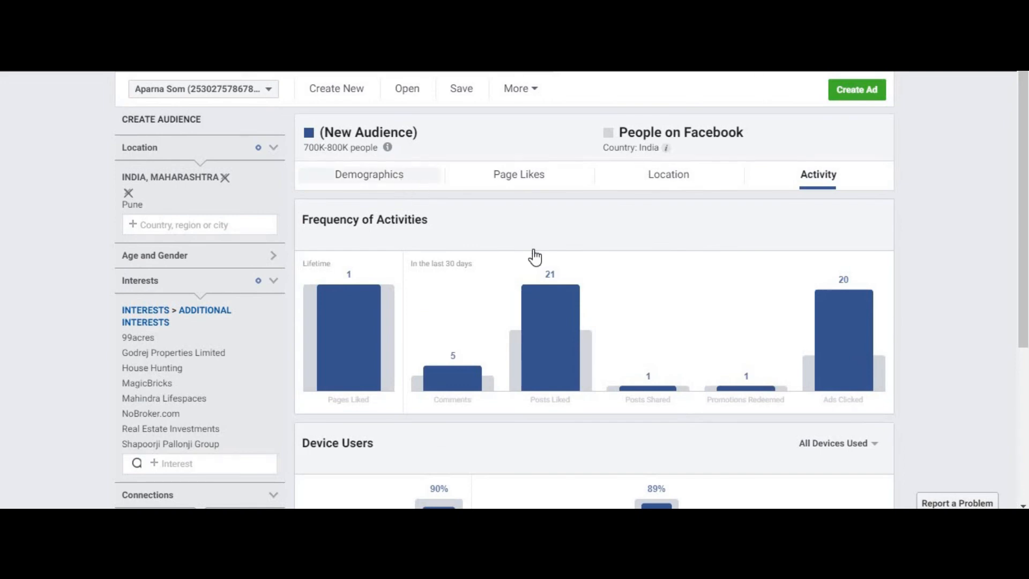
pyautogui.scroll(-3, 523, 249)
pyautogui.scroll(3, 523, 249)
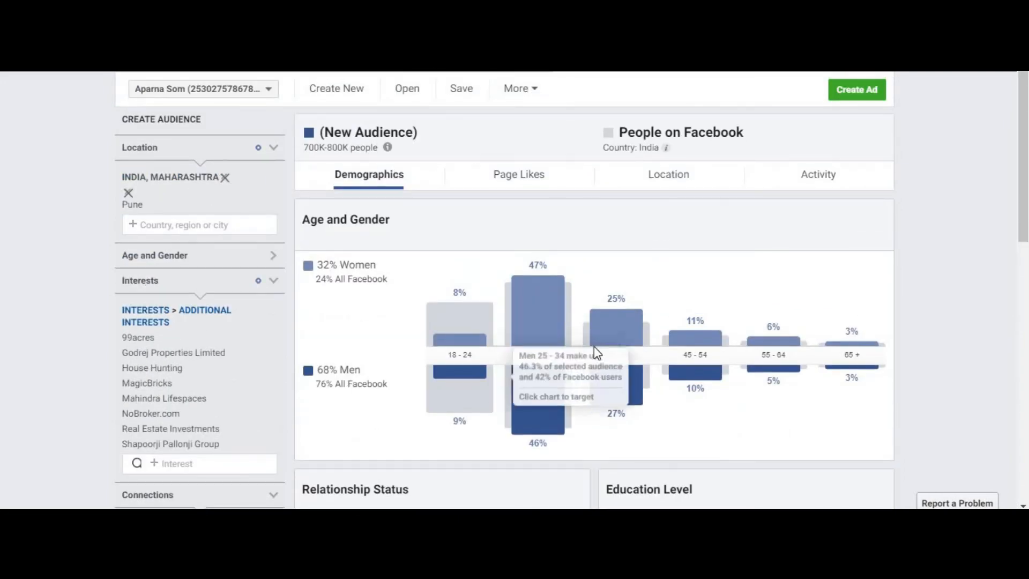
pyautogui.scroll(-5, 616, 343)
pyautogui.scroll(3, 638, 346)
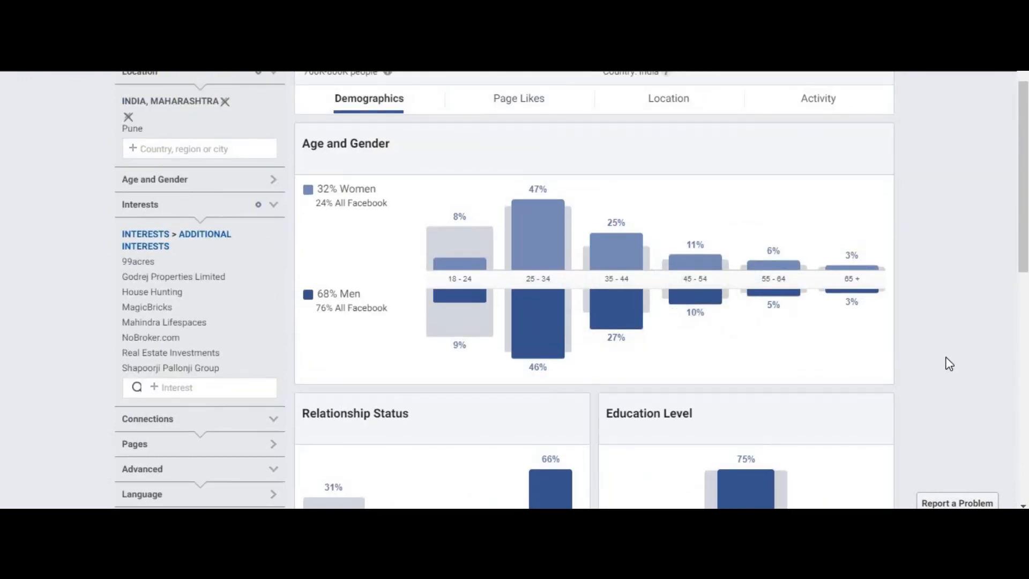
pyautogui.scroll(2, 948, 364)
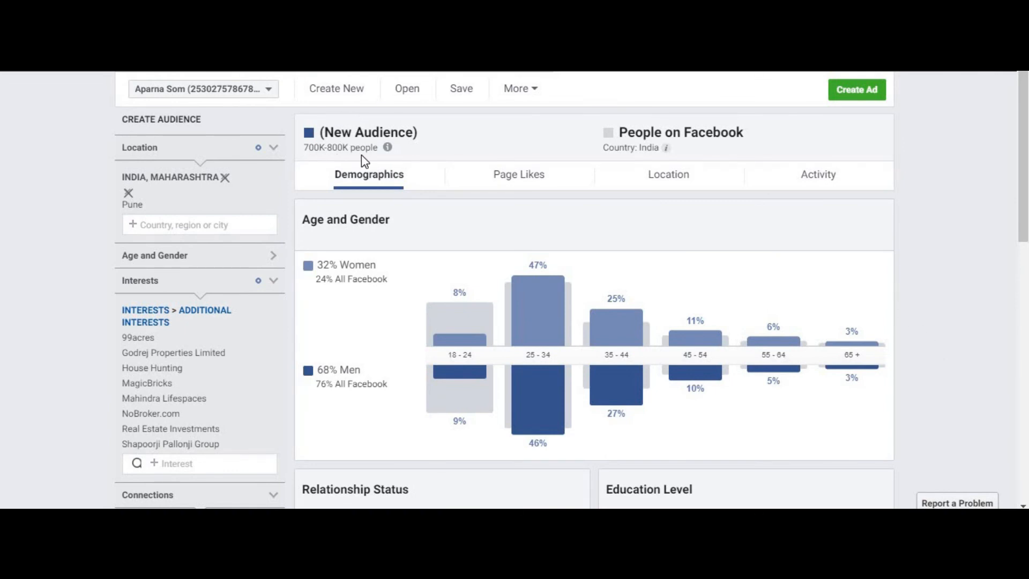
# - Check the estimated audience size, then compare the Relationship Status and Education Level charts with the chosen interests
pyautogui.moveTo(378, 148); pyautogui.dragTo(304, 148)
pyautogui.click(909, 234)
pyautogui.moveTo(382, 148)
pyautogui.scroll(-5, 924, 220)
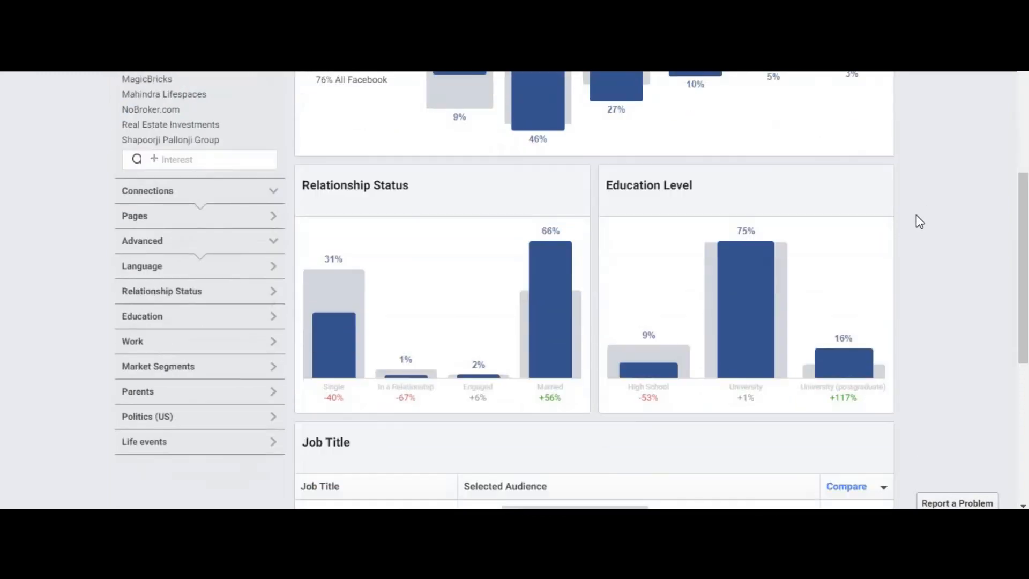
pyautogui.scroll(3, 916, 217)
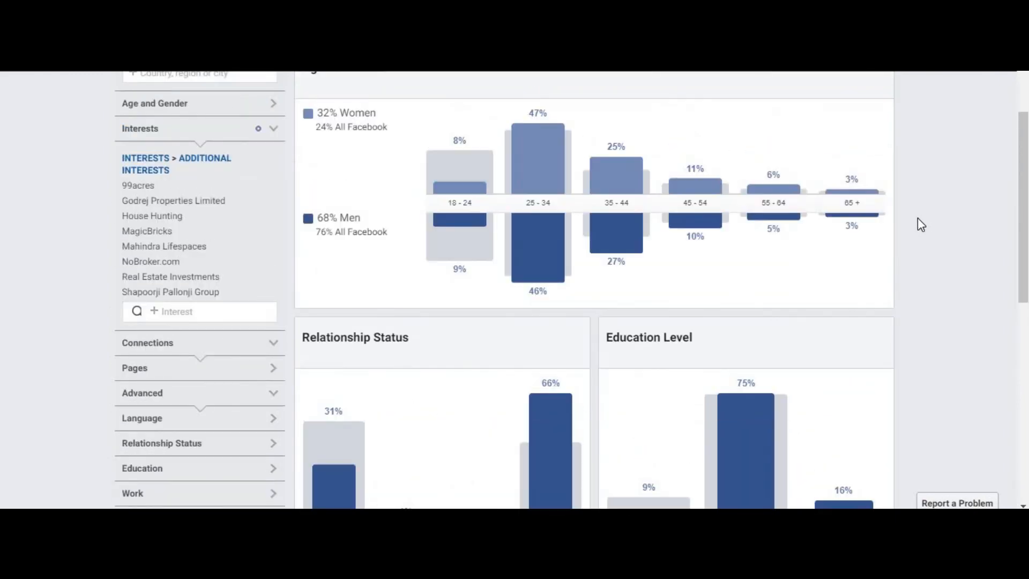
pyautogui.scroll(-3, 916, 220)
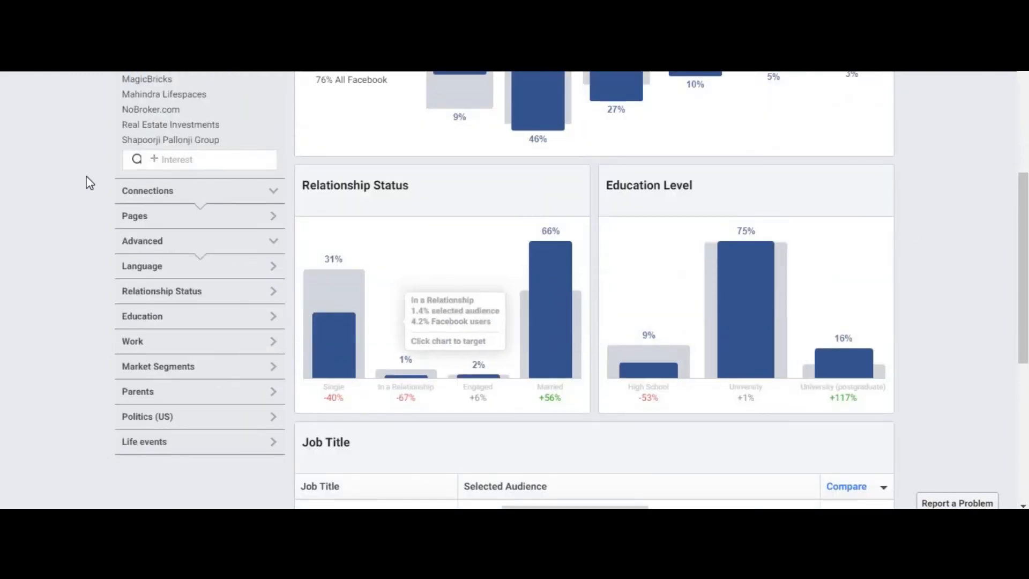
pyautogui.scroll(1, 107, 210)
pyautogui.scroll(3, 108, 210)
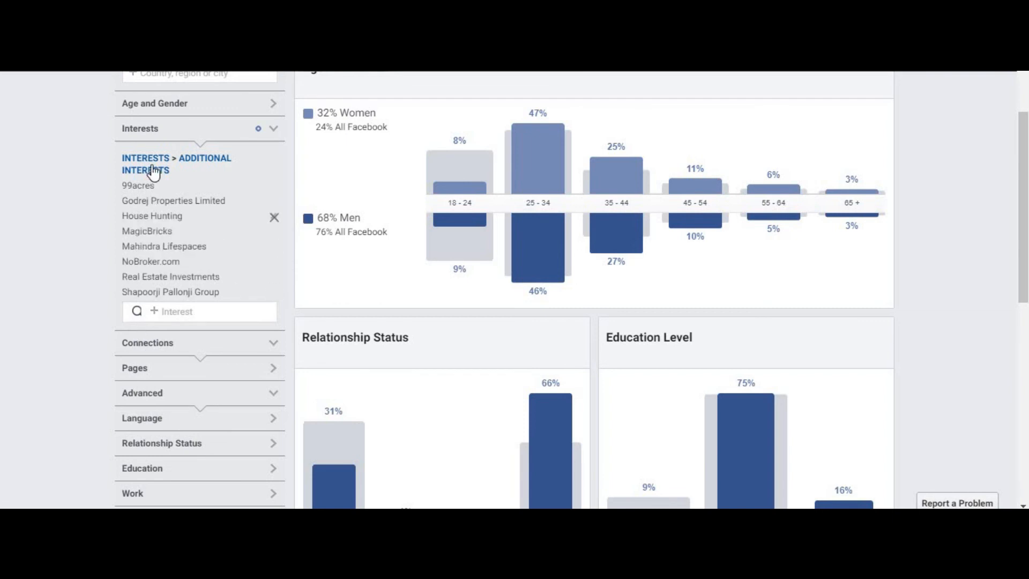
pyautogui.scroll(-4, 207, 231)
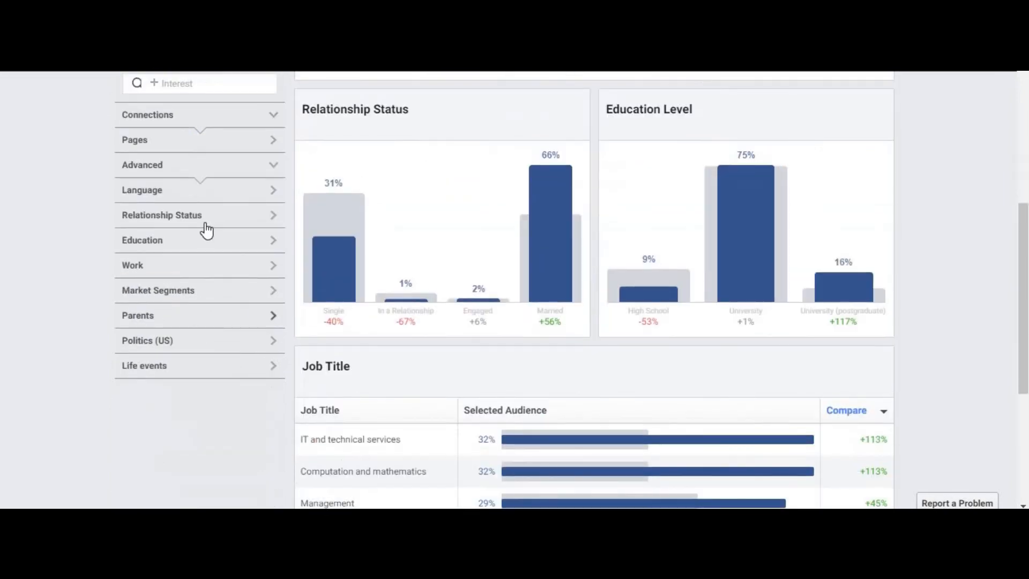
# - Expand the Relationship Status and Work filters and narrow the audience to the job title IT and technical services
pyautogui.click(271, 215)
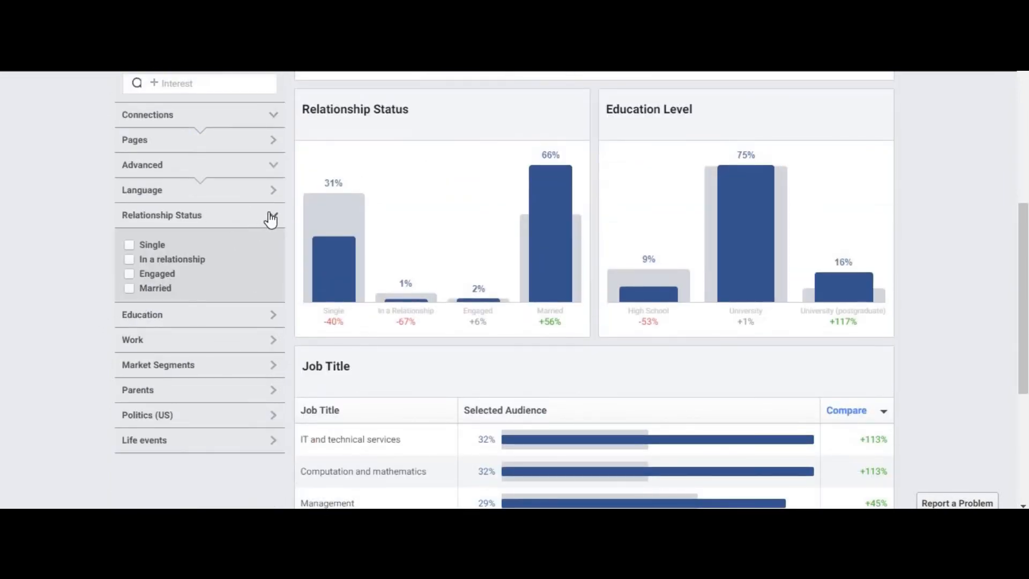
pyautogui.click(243, 344)
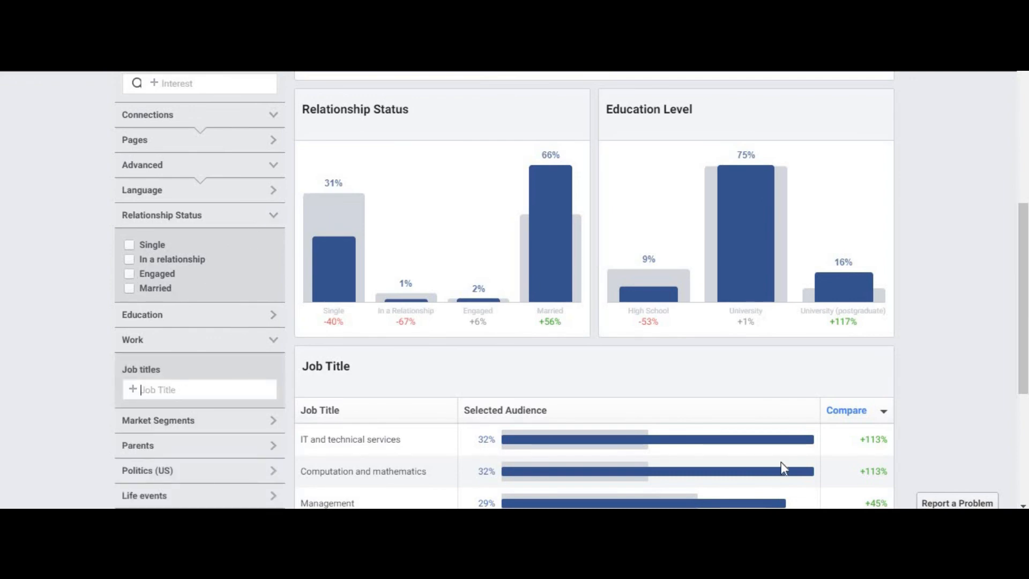
pyautogui.scroll(-3, 470, 442)
pyautogui.moveTo(301, 285); pyautogui.dragTo(411, 291)
pyautogui.hotkey('ctrl', 'c')
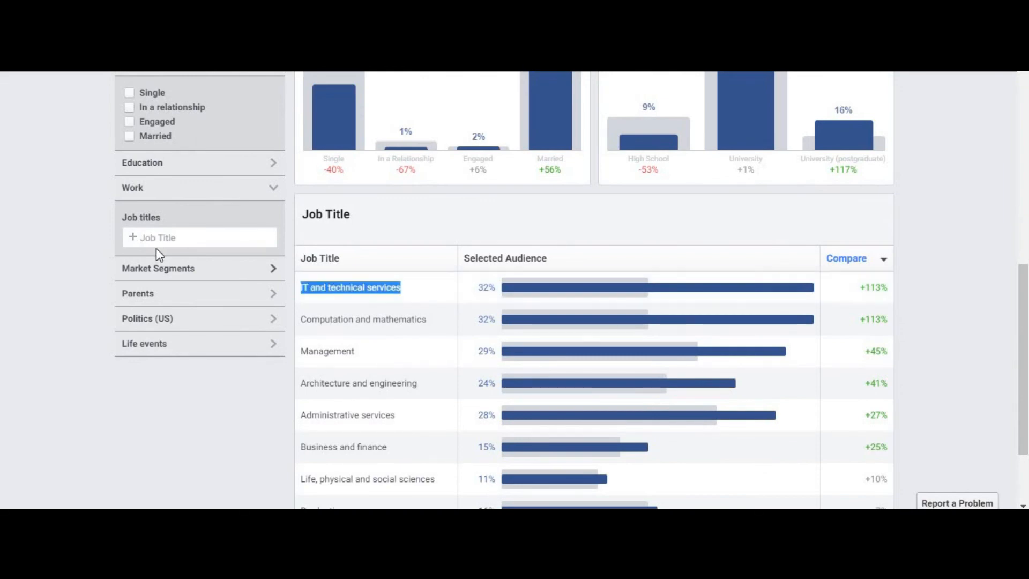
pyautogui.click(167, 237)
pyautogui.hotkey('ctrl', 'v')
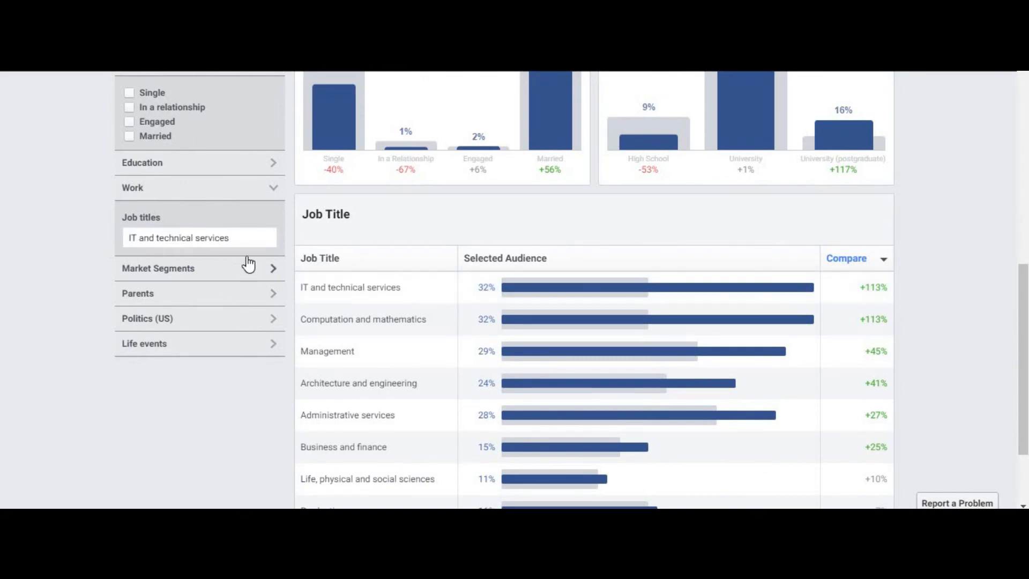
pyautogui.click(243, 265)
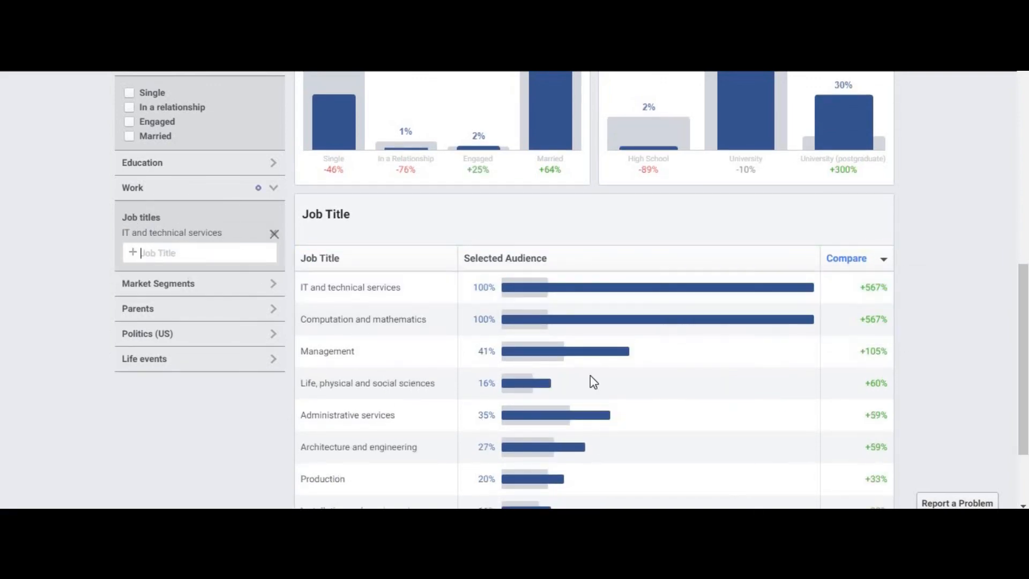
# - Add Administrative services from the Job Title table as a second job title for the audience
pyautogui.moveTo(423, 415); pyautogui.dragTo(304, 417)
pyautogui.hotkey('ctrl', 'c')
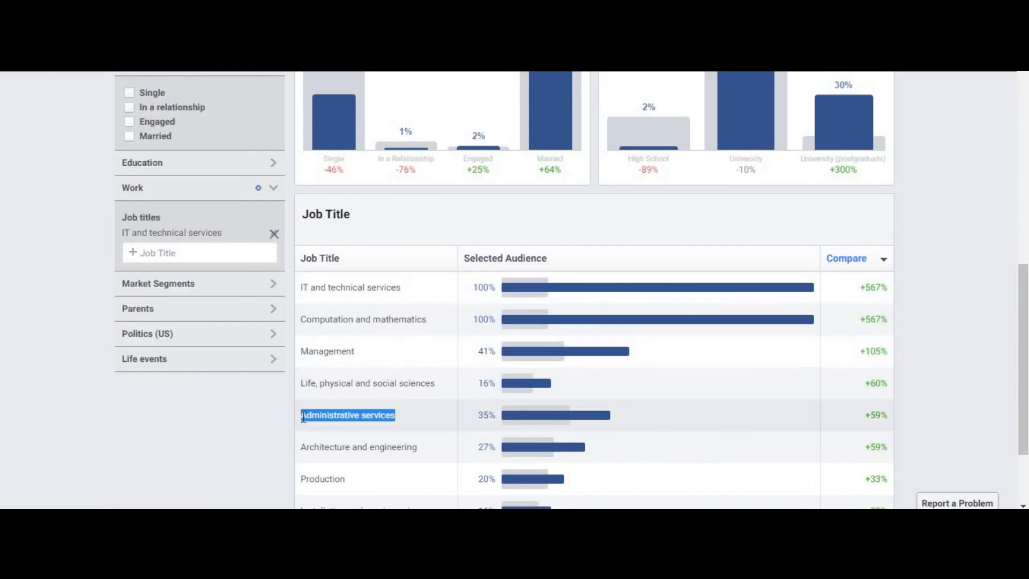
pyautogui.click(222, 259)
pyautogui.hotkey('ctrl', 'v')
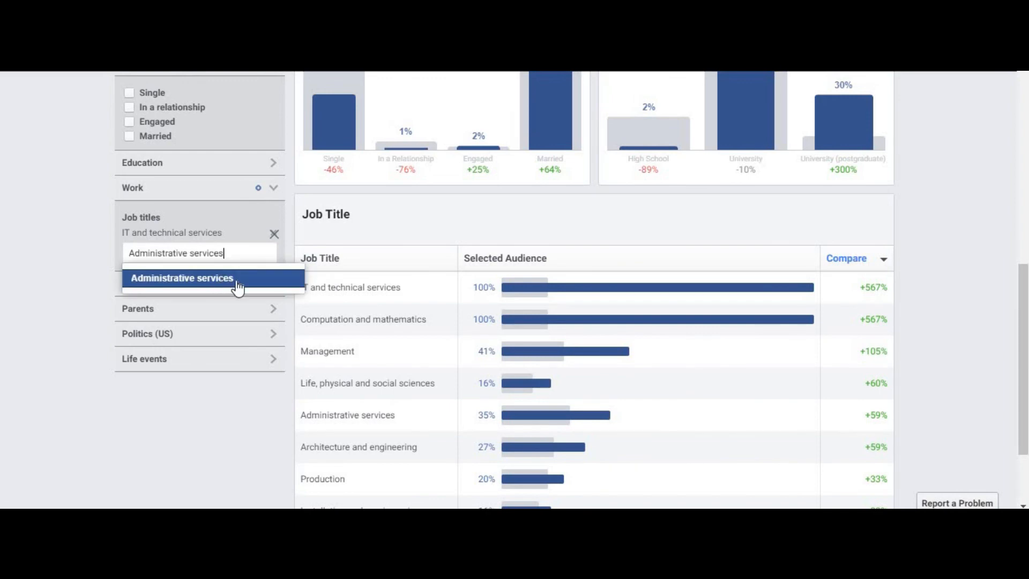
pyautogui.click(248, 279)
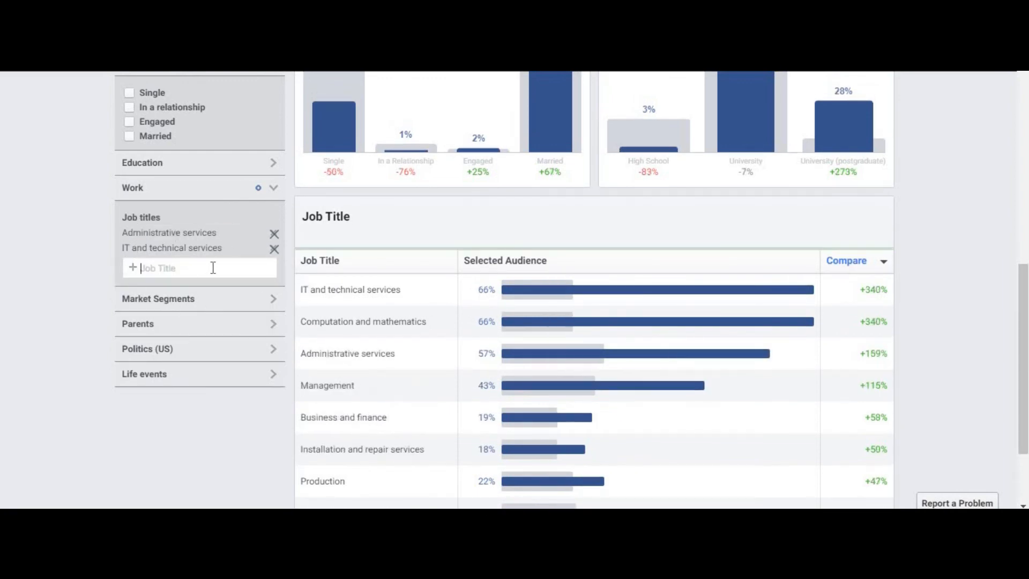
# - Look through the Market Segments and Parents targeting options, leaving both filters collapsed without any selection
pyautogui.click(228, 303)
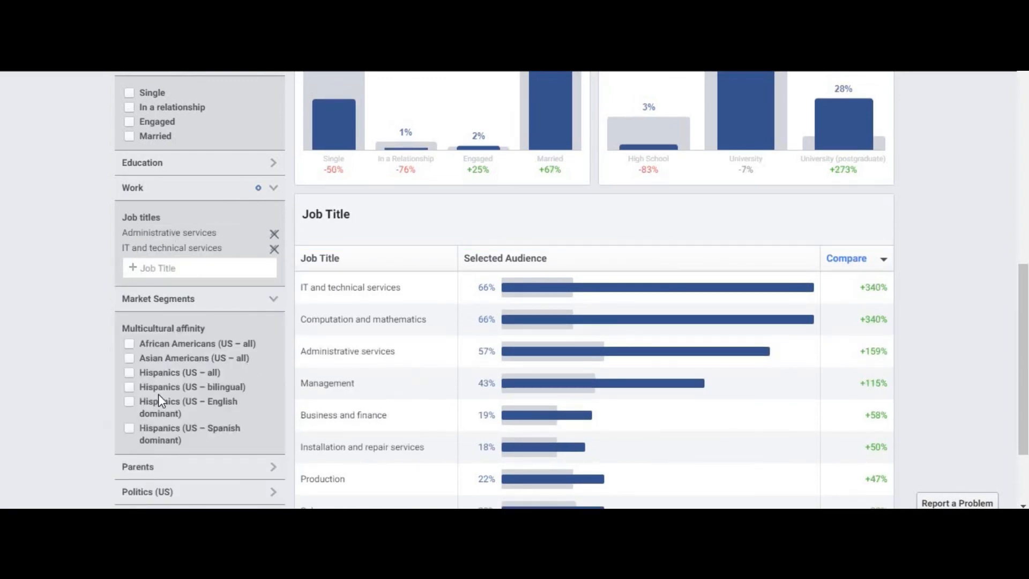
pyautogui.scroll(-1, 185, 345)
pyautogui.click(263, 225)
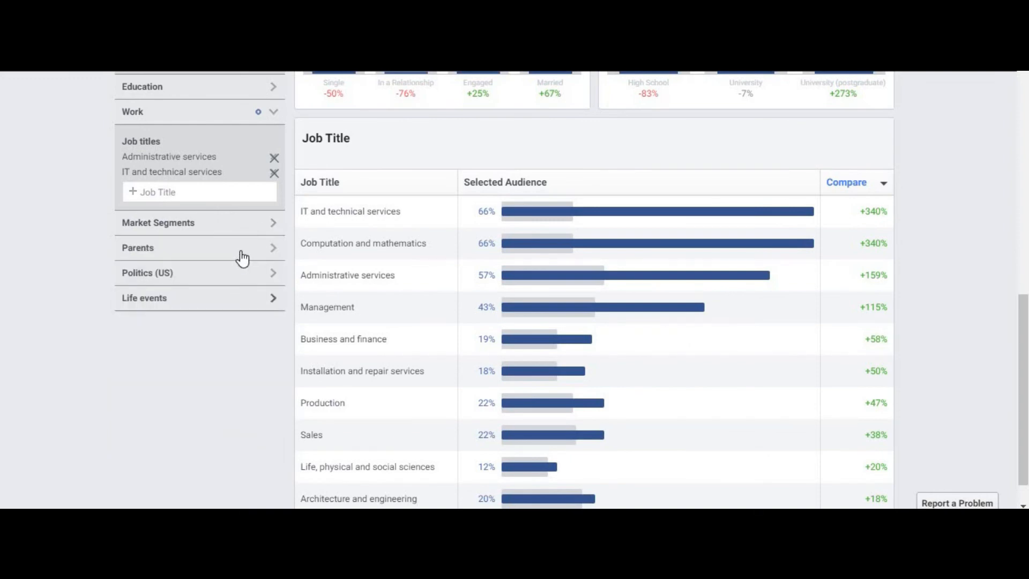
pyautogui.click(253, 252)
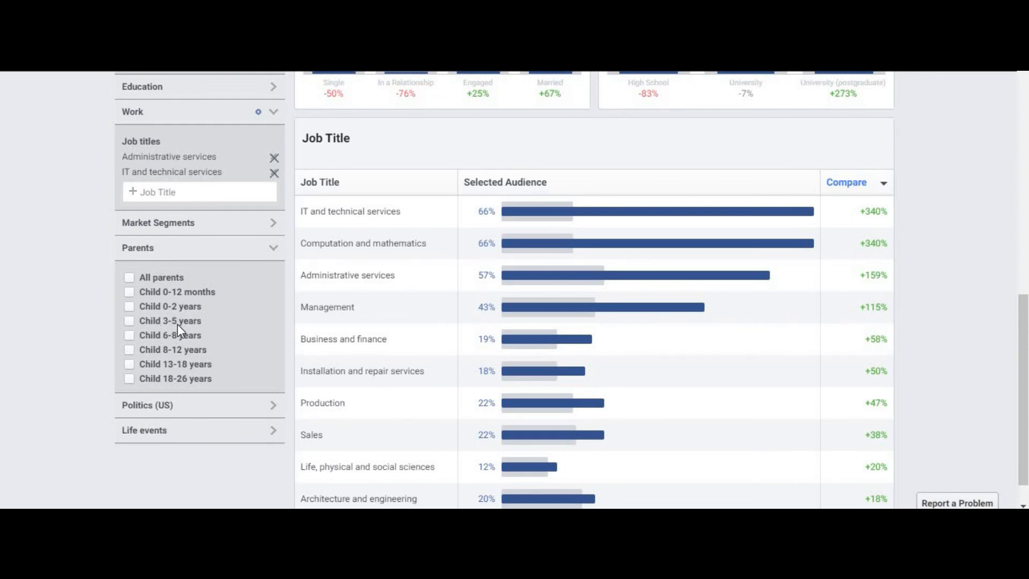
pyautogui.click(263, 248)
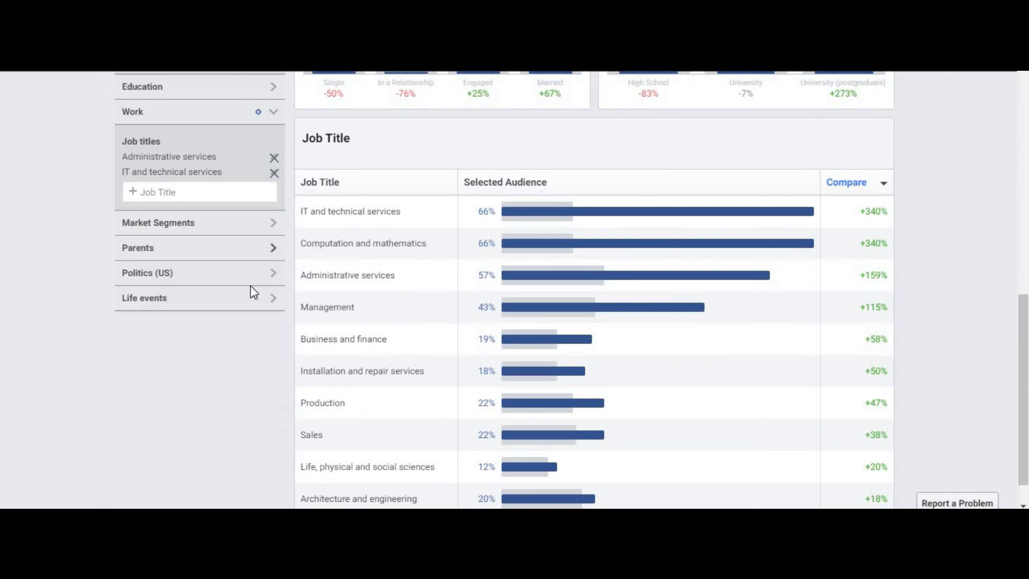
# - Examine the size, age and gender split and job titles of the audience narrowed by the two job titles
pyautogui.scroll(2, 321, 316)
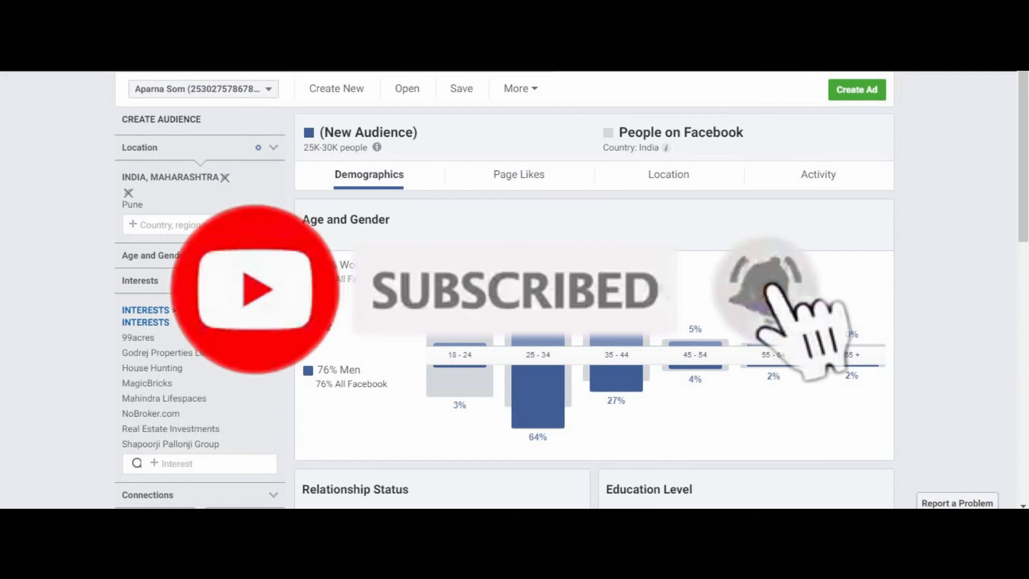
pyautogui.scroll(-3, 325, 311)
pyautogui.scroll(3, 394, 288)
pyautogui.scroll(-3, 394, 287)
pyautogui.scroll(-9, 394, 288)
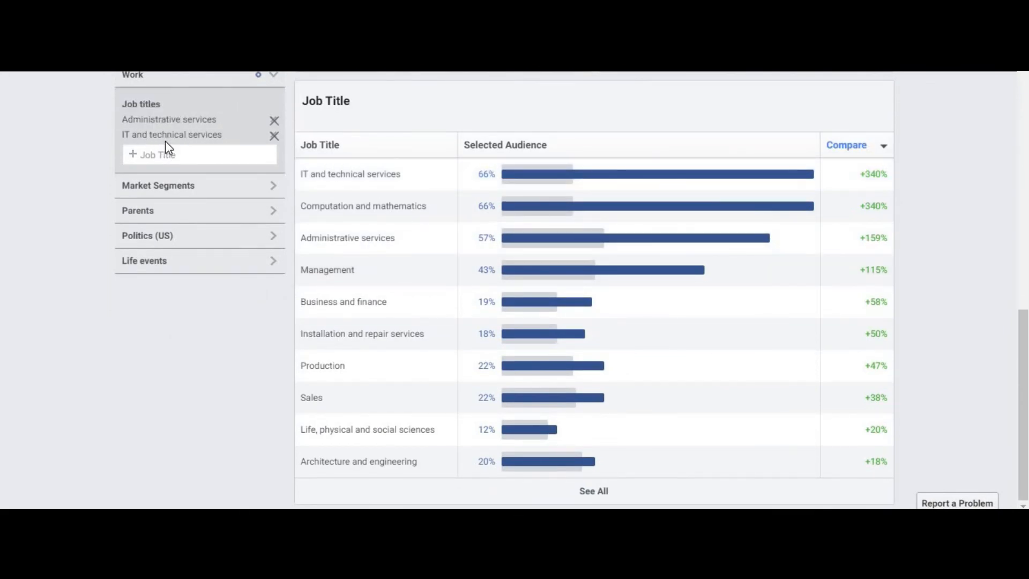
pyautogui.scroll(2, 172, 171)
pyautogui.scroll(7, 179, 205)
pyautogui.scroll(4, 179, 205)
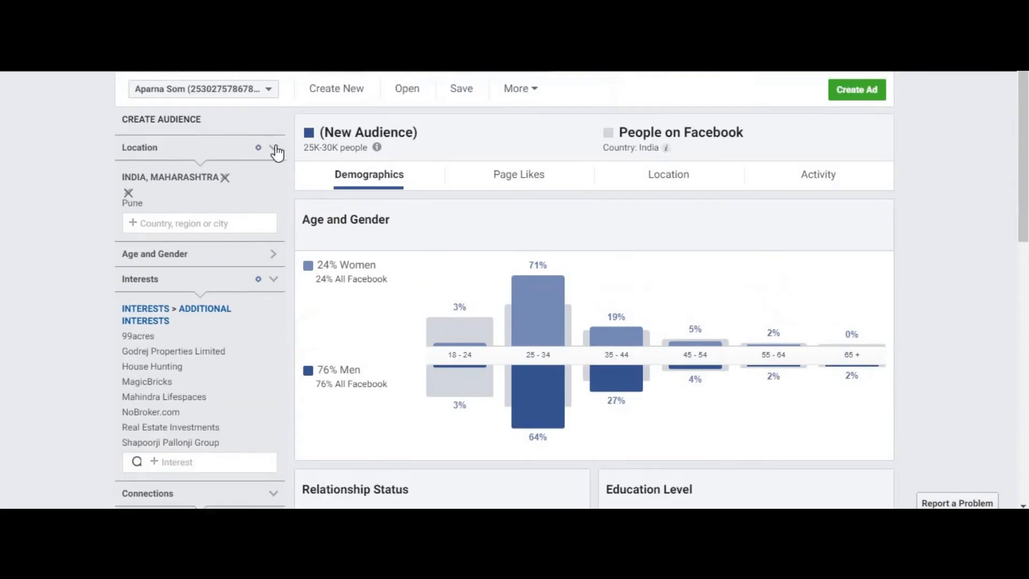
pyautogui.moveTo(304, 147); pyautogui.dragTo(361, 149)
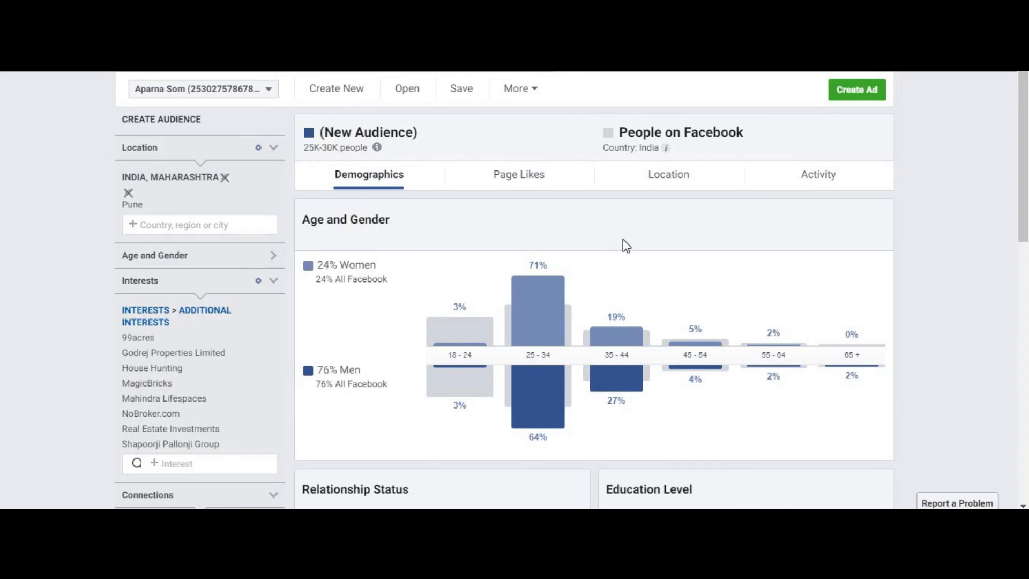
pyautogui.scroll(-8, 731, 359)
pyautogui.scroll(-4, 778, 379)
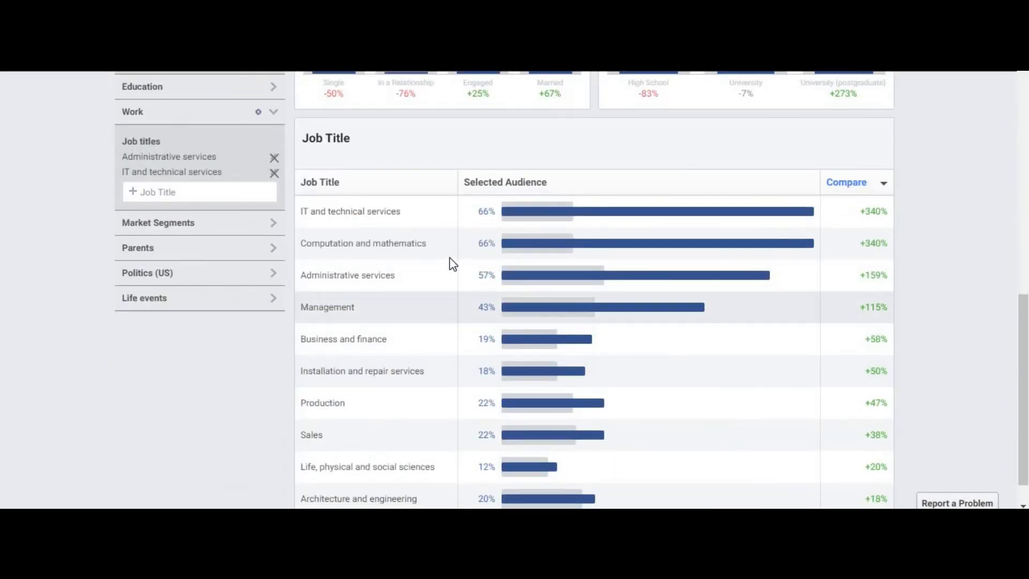
# - Remove the IT and technical services and Administrative services job titles and recheck the audience's size and demographics
pyautogui.click(274, 172)
pyautogui.click(274, 157)
pyautogui.scroll(12, 626, 243)
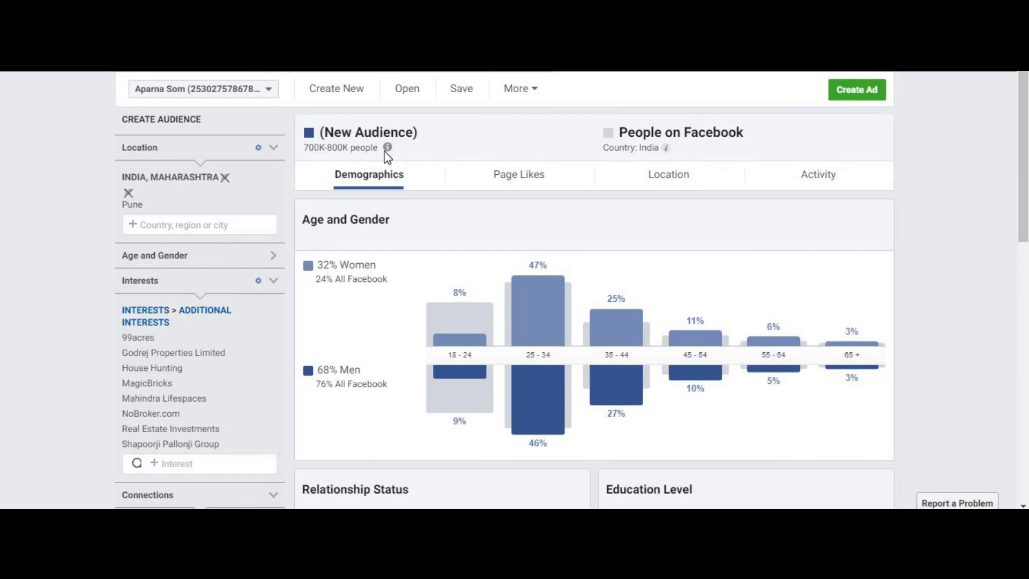
pyautogui.scroll(-4, 925, 275)
pyautogui.scroll(-8, 921, 276)
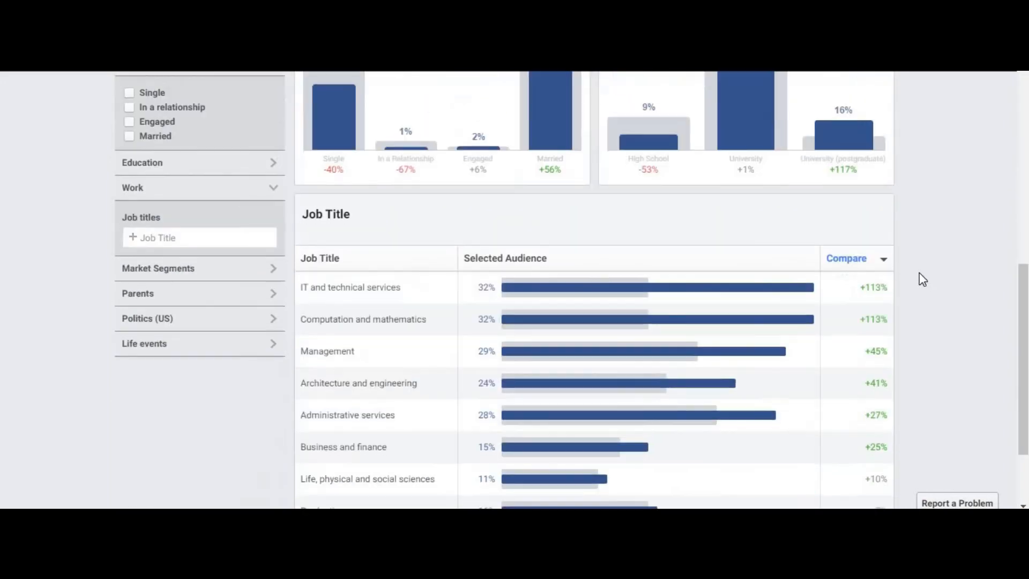
pyautogui.scroll(12, 914, 279)
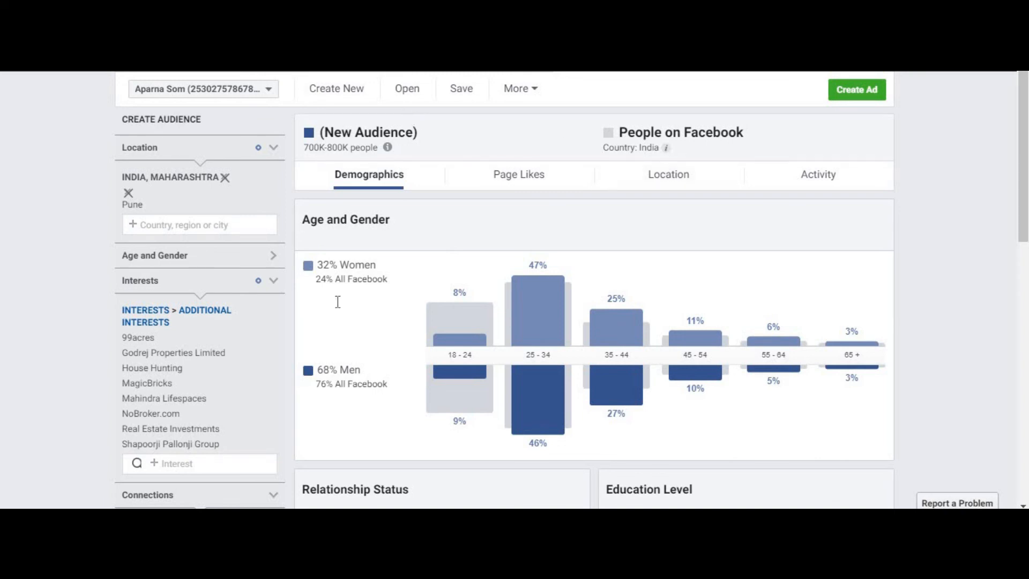
# - Collapse the Relationship Status and Work filters and return to the audience overview
pyautogui.scroll(-3, 662, 281)
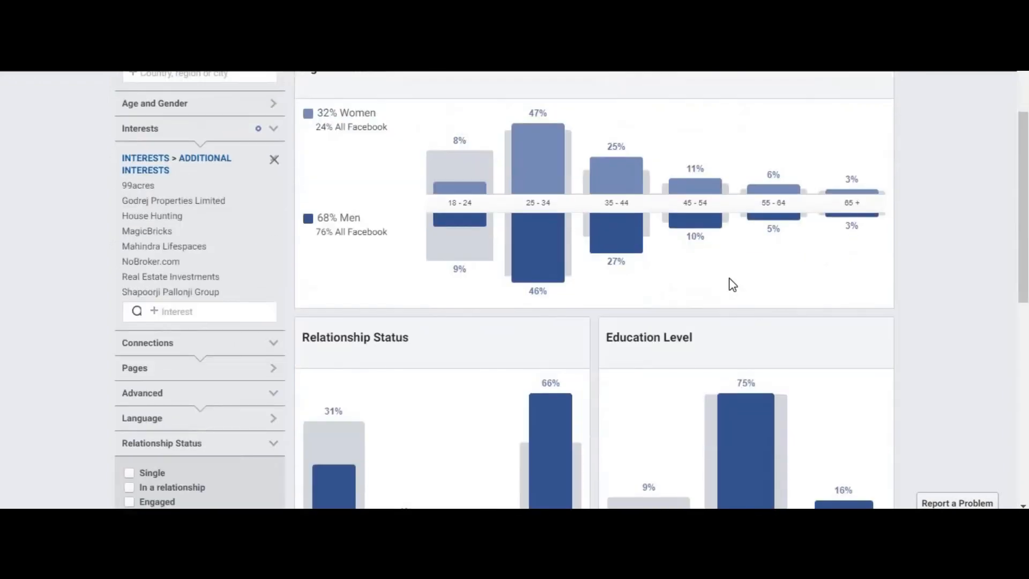
pyautogui.scroll(-3, 242, 287)
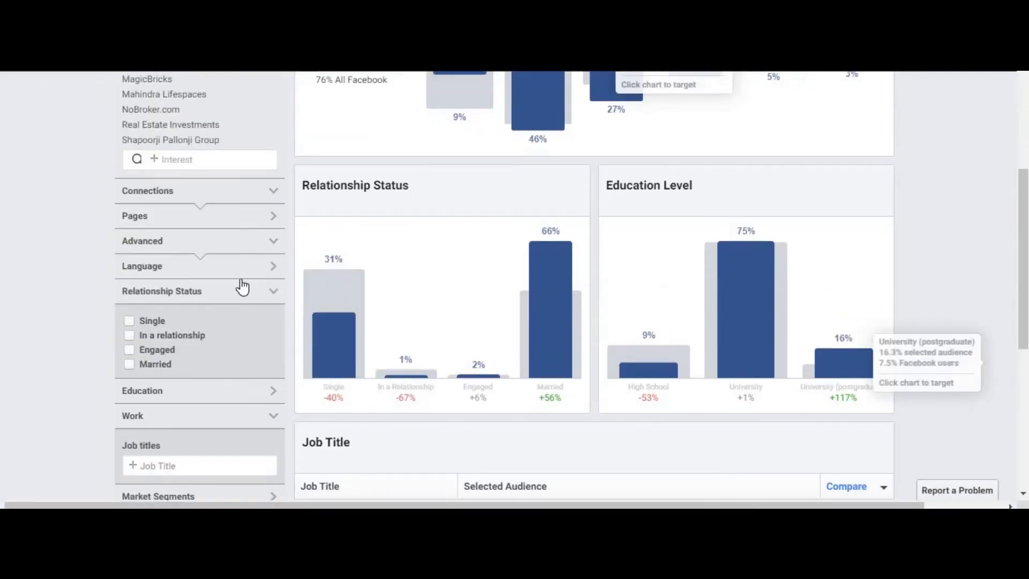
pyautogui.click(275, 294)
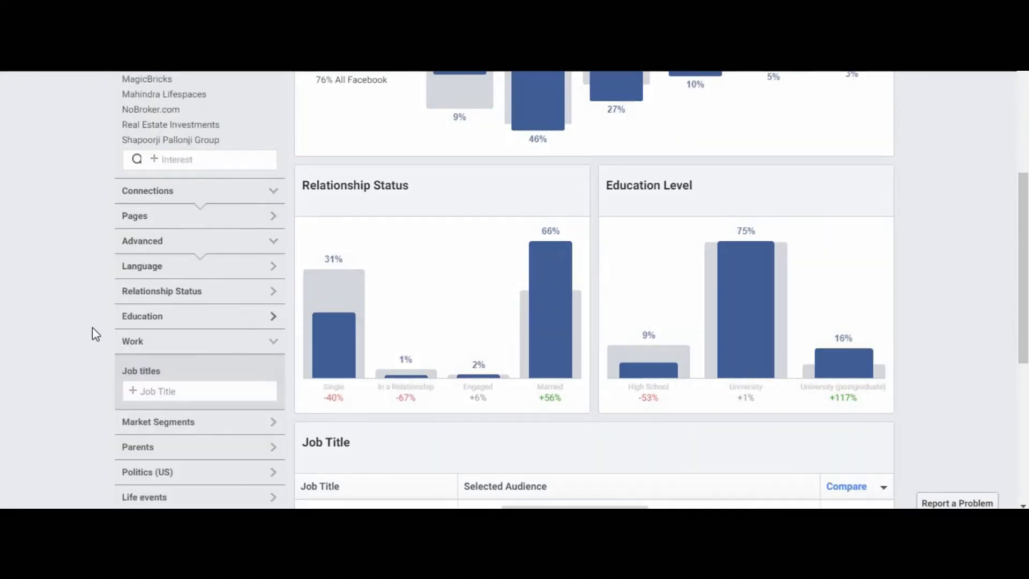
pyautogui.click(273, 343)
pyautogui.scroll(6, 40, 360)
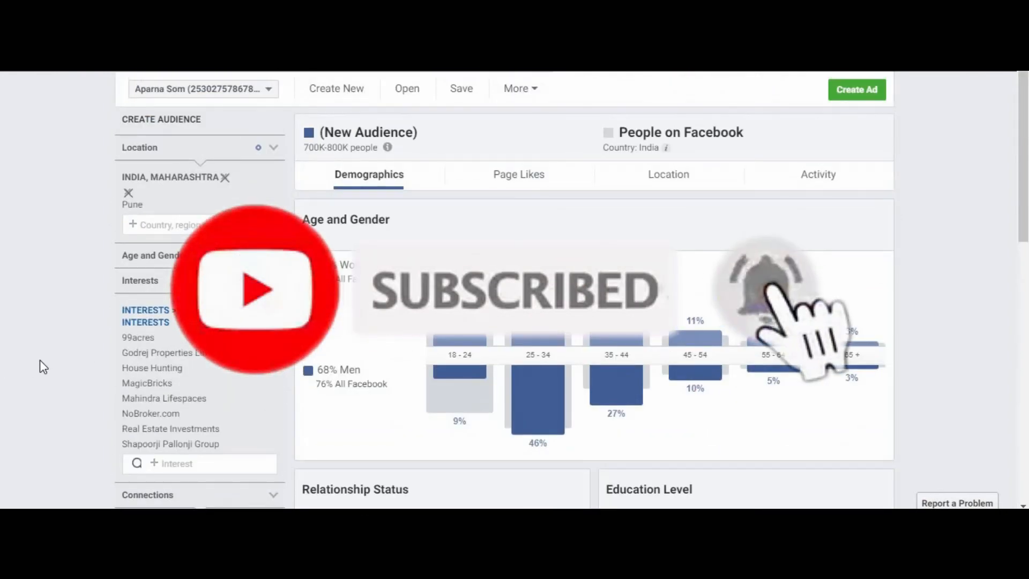